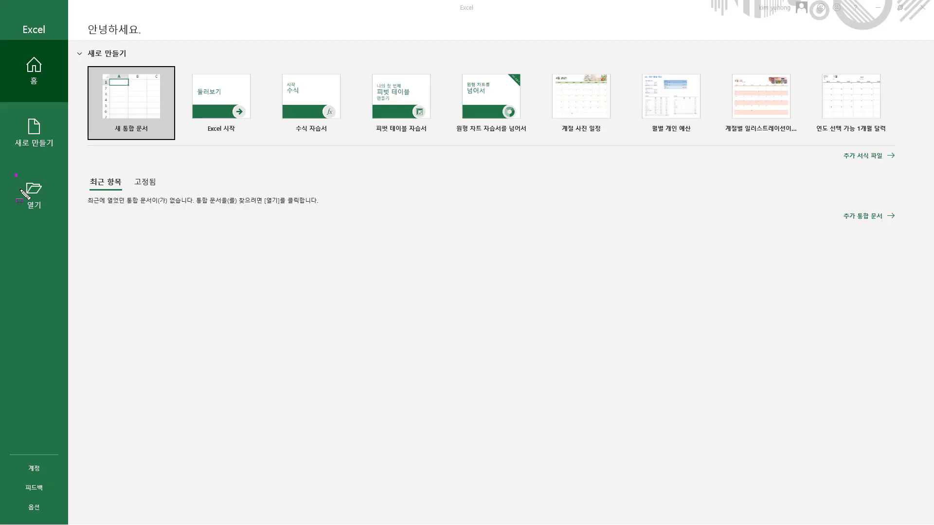
Open the workbook 04회.xlsm from the 길벗컴활1급총정리 > 엑셀 > 모의 folder, entering the workbook's password.
left_click_drag(16, 175, 56, 215)
left_click(34, 194)
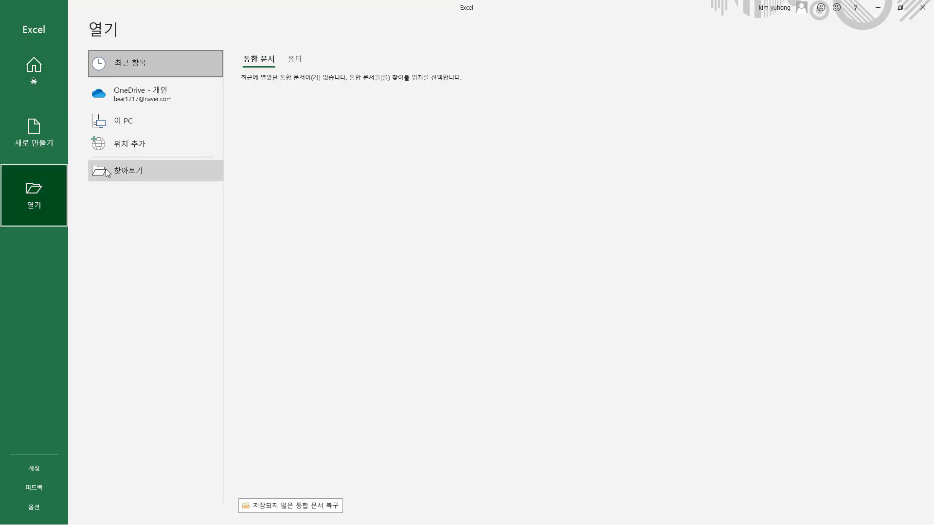
left_click_drag(90, 159, 183, 184)
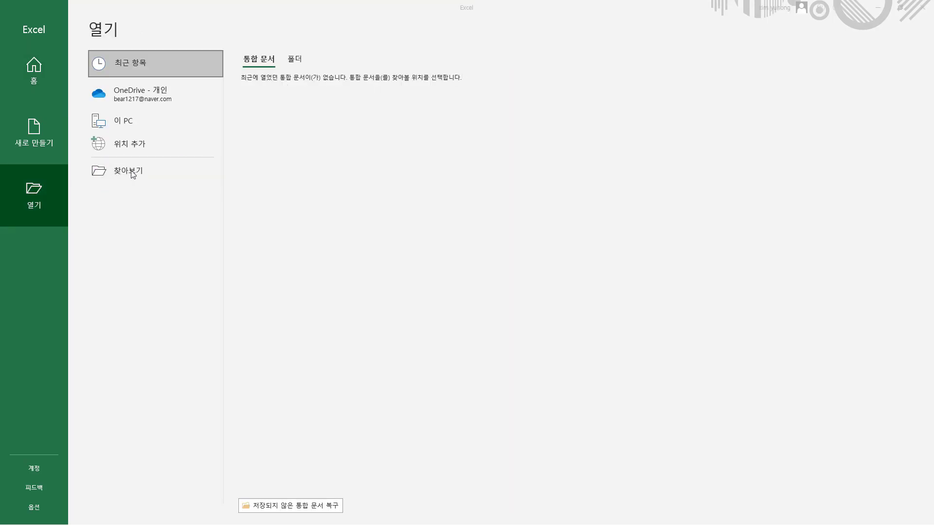
left_click(164, 179)
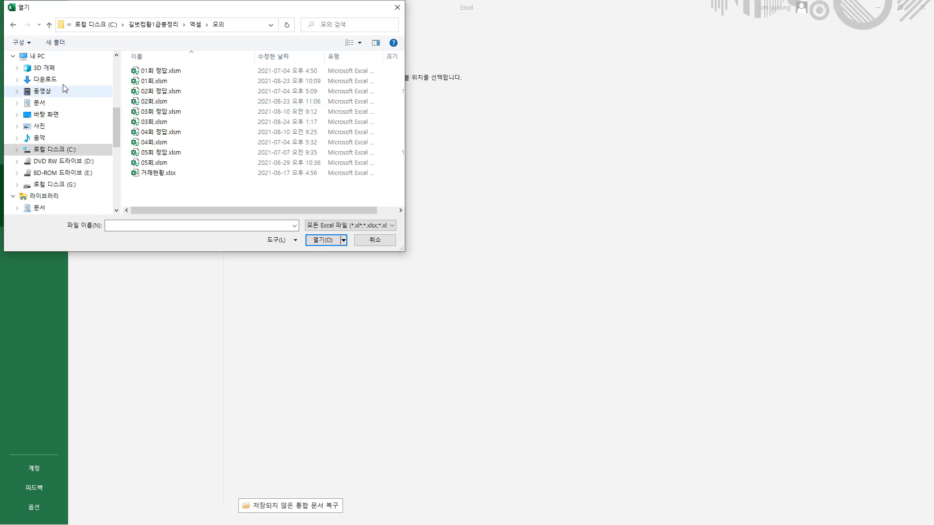
left_click_drag(73, 30, 225, 29)
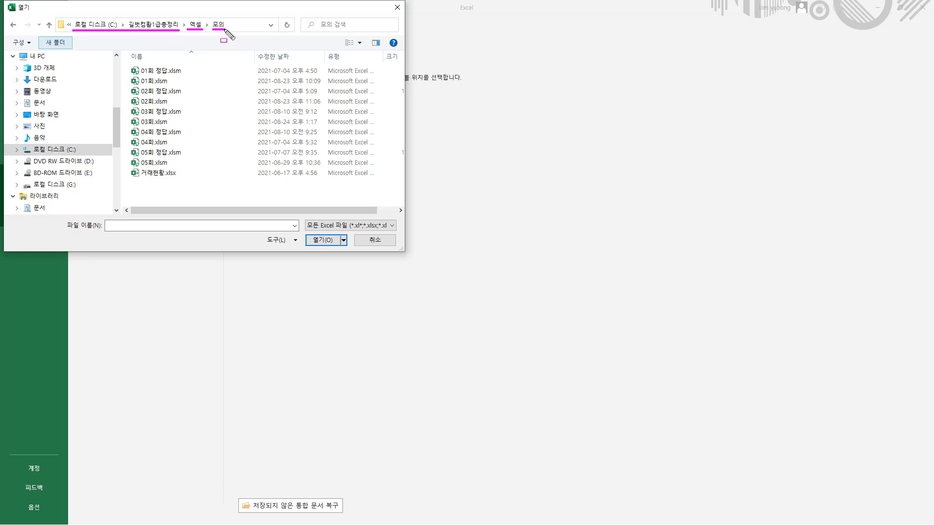
mouse_move(127, 61)
left_mouse_down()
mouse_move(138, 136)
mouse_move(191, 183)
left_mouse_up()
key("Escape")
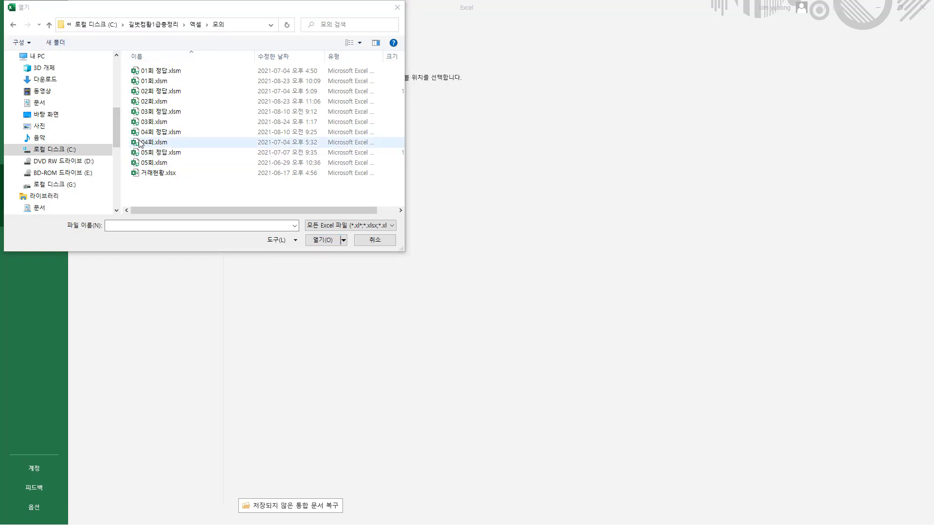
left_click(141, 143)
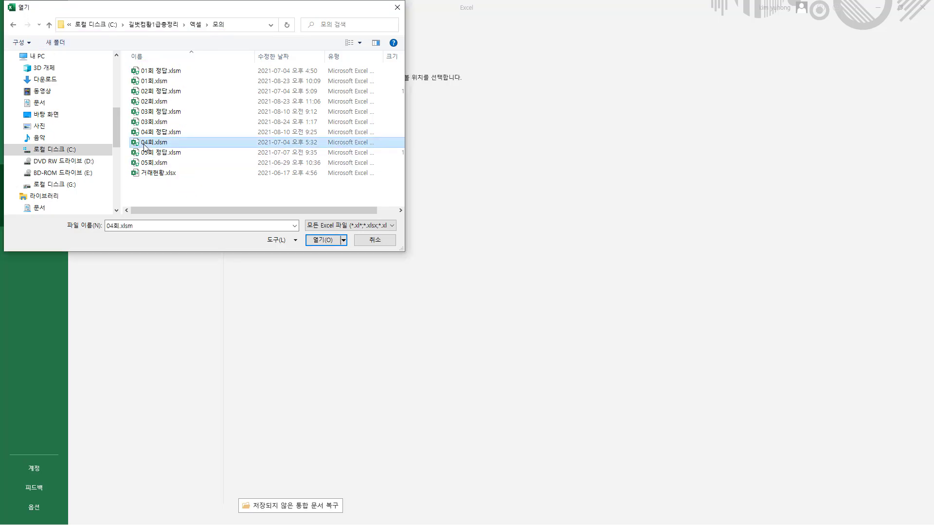
left_click(313, 241)
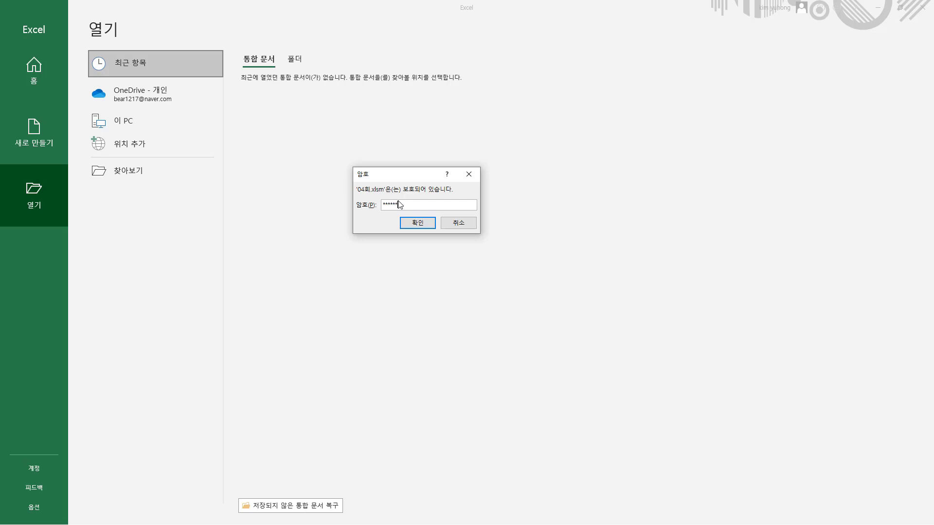
left_click(412, 225)
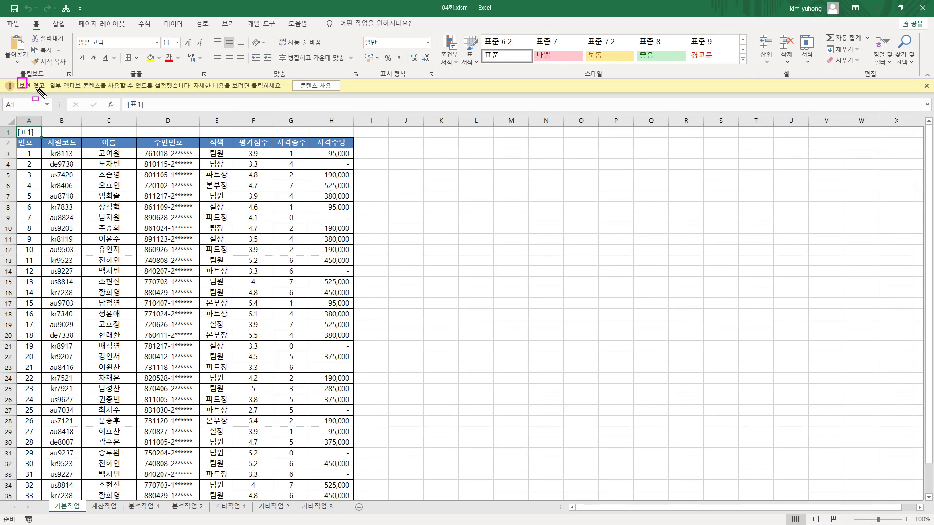
Enable the blocked active content in the workbook.
left_click_drag(17, 78, 47, 92)
left_click_drag(291, 80, 343, 93)
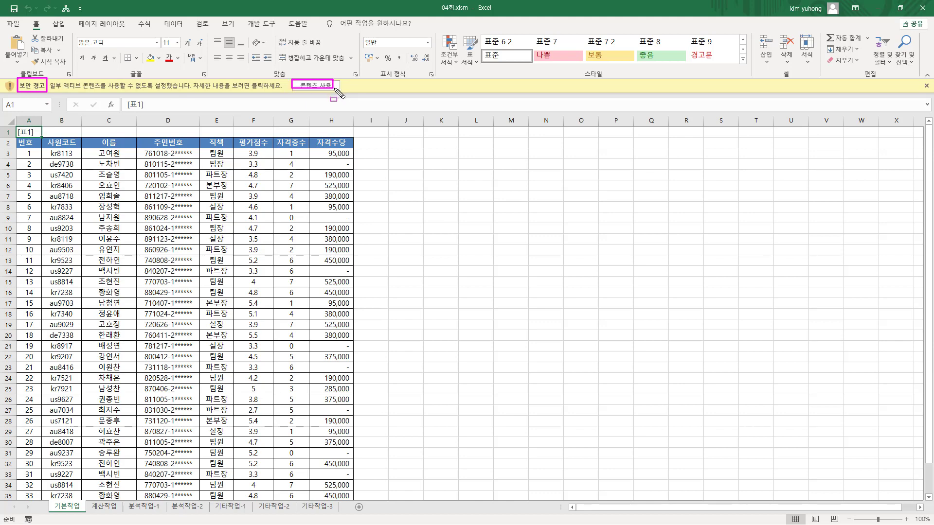
left_click(313, 86)
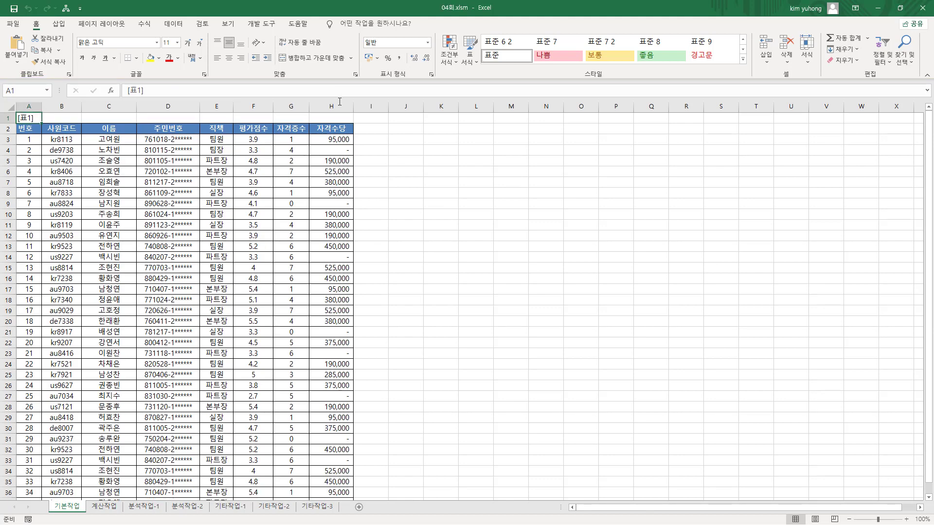
Review the workbook's sheets and the advanced filter task for the 기본작업 sheet.
mouse_move(49, 499)
left_mouse_down()
mouse_move(52, 515)
mouse_move(91, 520)
mouse_move(339, 520)
left_mouse_up()
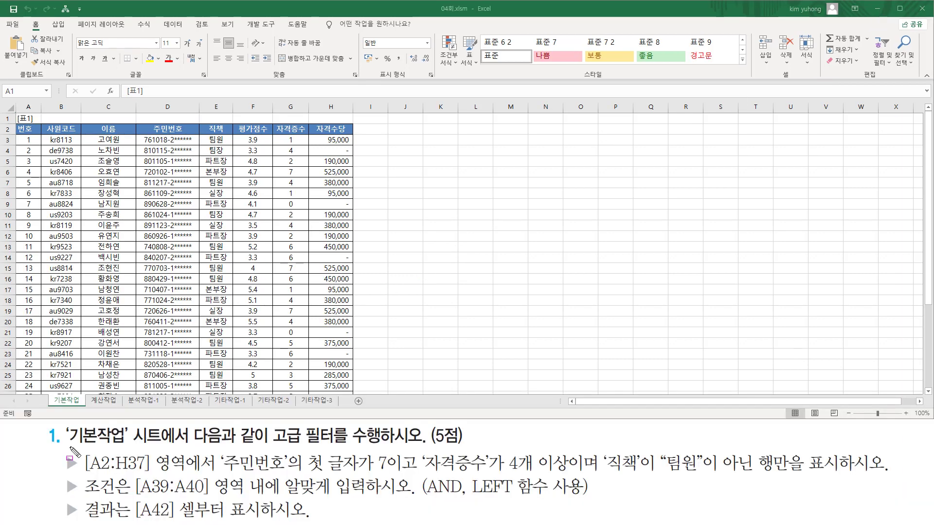
mouse_move(66, 425)
left_mouse_down()
mouse_move(124, 445)
mouse_move(168, 446)
left_mouse_up()
left_click_drag(50, 395, 82, 406)
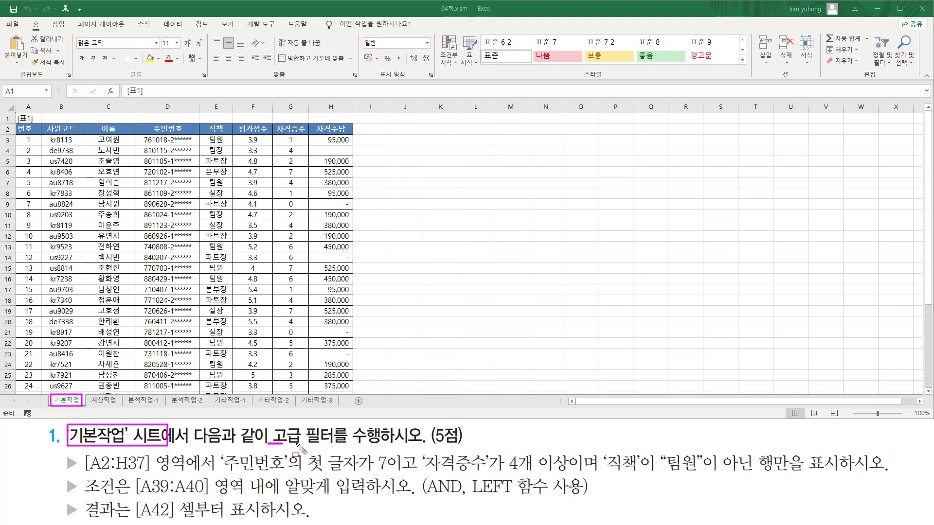
left_click_drag(268, 444, 334, 444)
left_click_drag(423, 443, 462, 443)
key("Escape")
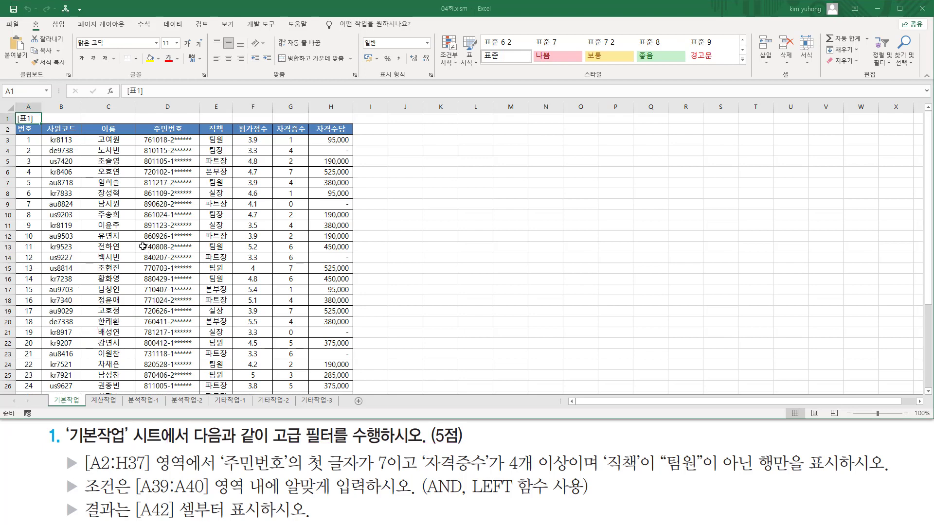
scroll(112, 247, "up", 1)
scroll(113, 247, "up", 3)
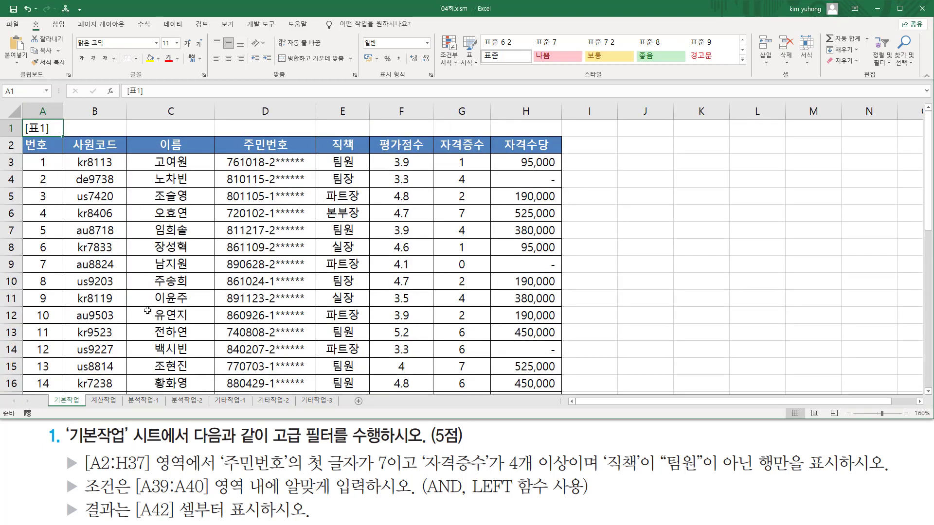
left_click_drag(62, 460, 80, 522)
key("Escape")
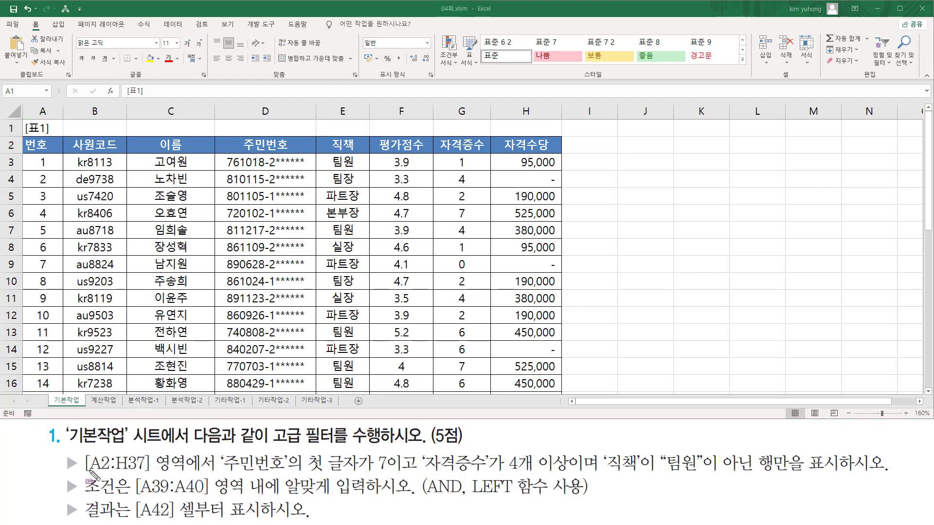
Examine the A2:H37 table against the filter conditions on the 주민번호, 자격증수 and 직책 columns.
left_click_drag(83, 471, 147, 472)
mouse_move(23, 140)
left_mouse_down()
mouse_move(49, 154)
mouse_move(462, 181)
mouse_move(549, 228)
mouse_move(558, 400)
left_mouse_up()
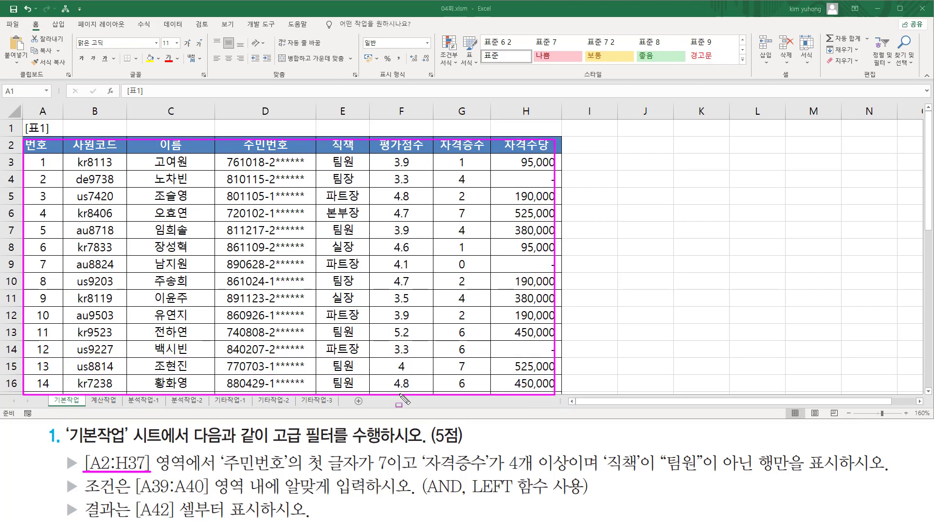
mouse_move(219, 476)
left_mouse_down()
mouse_move(232, 489)
mouse_move(297, 488)
mouse_move(287, 452)
mouse_move(322, 471)
mouse_move(394, 484)
mouse_move(388, 451)
left_mouse_up()
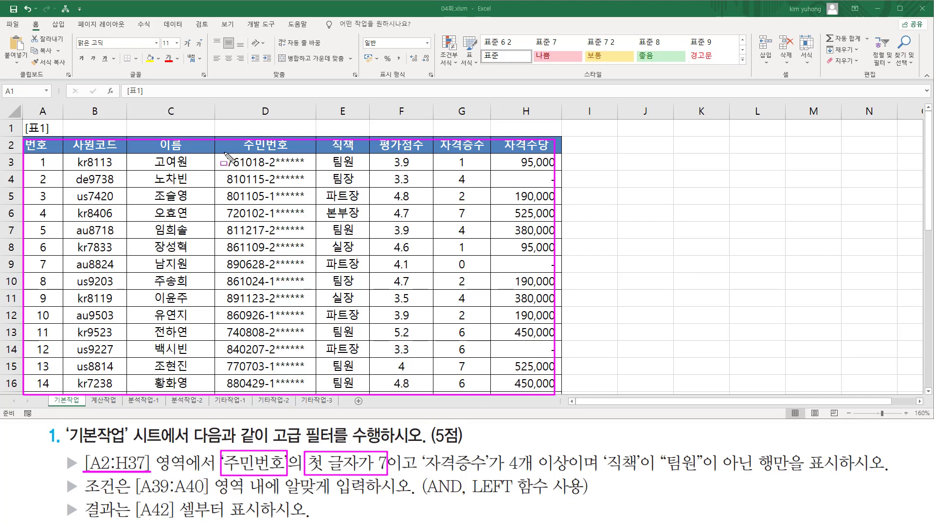
mouse_move(224, 152)
left_mouse_down()
mouse_move(238, 228)
mouse_move(234, 392)
left_mouse_up()
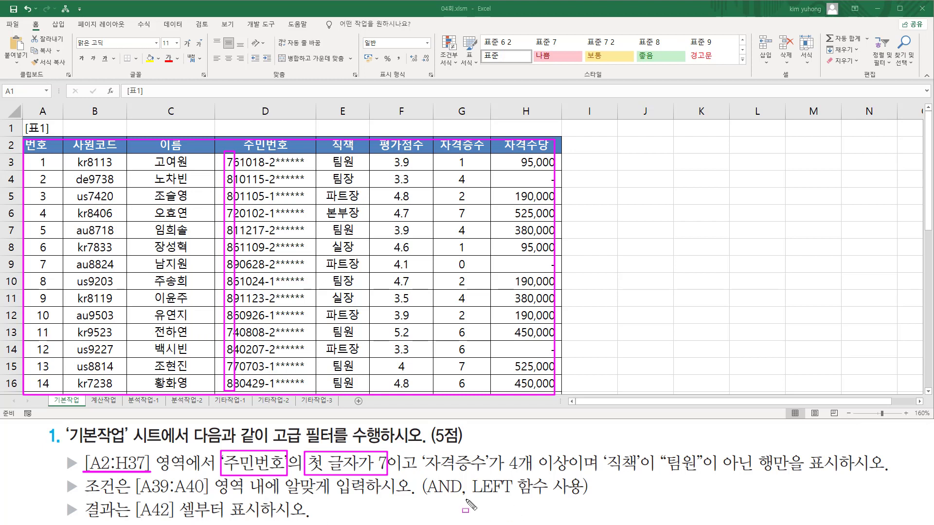
left_click_drag(470, 494, 540, 494)
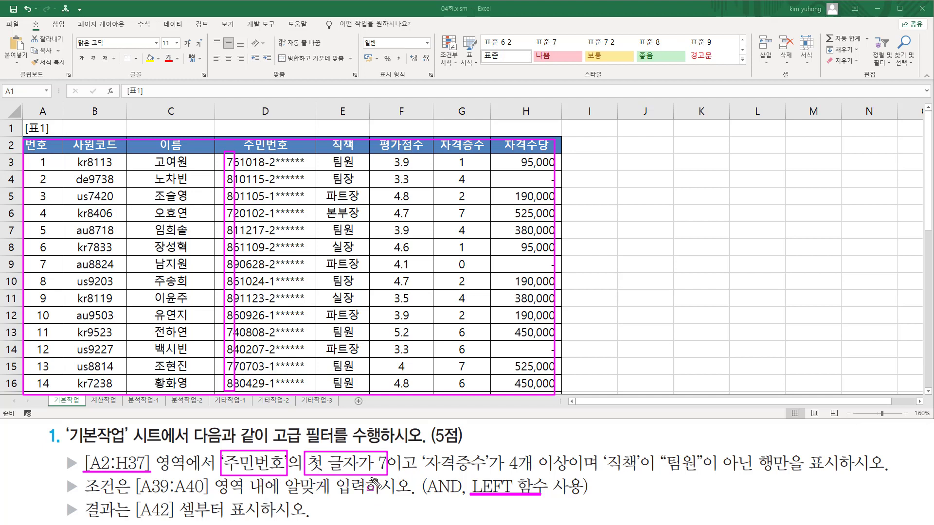
mouse_move(422, 474)
left_mouse_down()
mouse_move(557, 474)
mouse_move(569, 446)
left_mouse_up()
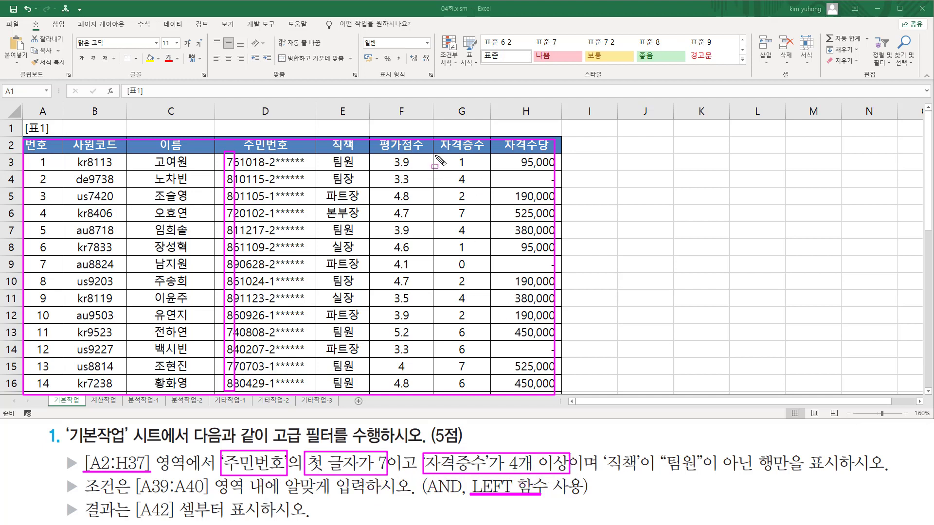
mouse_move(437, 136)
left_mouse_down()
mouse_move(488, 146)
mouse_move(493, 395)
left_mouse_up()
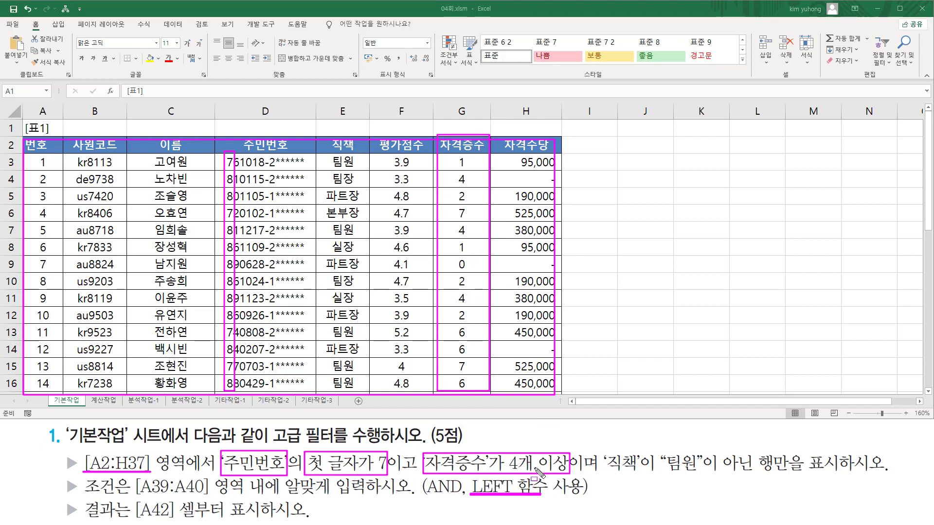
mouse_move(605, 451)
left_mouse_down()
mouse_move(630, 475)
mouse_move(778, 475)
left_mouse_up()
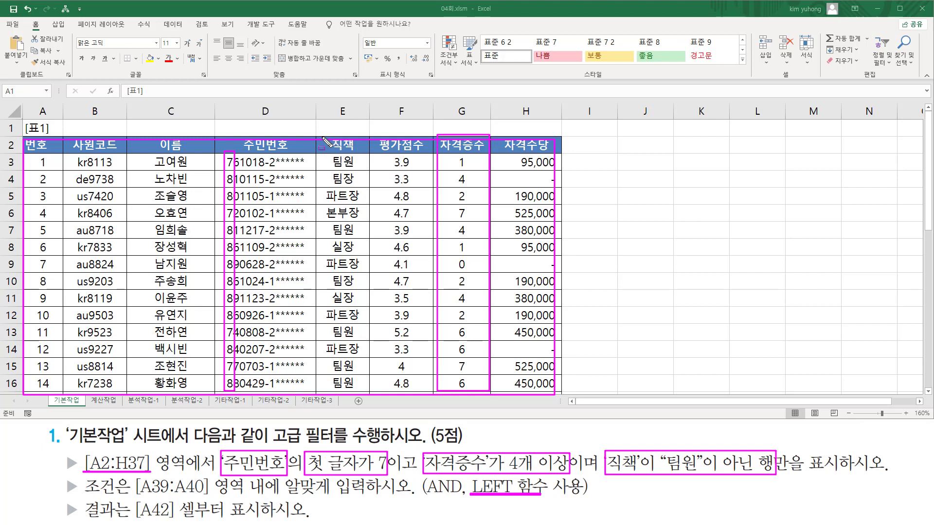
mouse_move(322, 137)
left_mouse_down()
mouse_move(358, 176)
mouse_move(365, 390)
left_mouse_up()
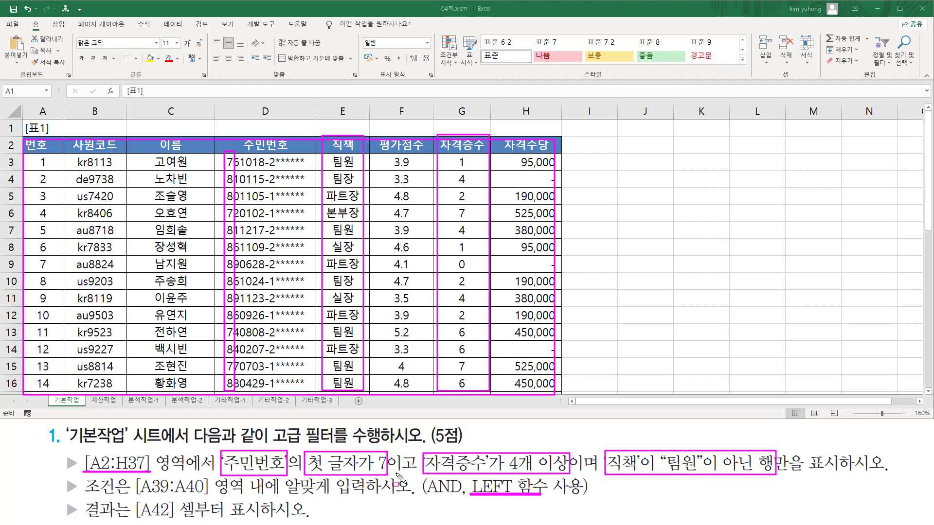
key("Escape")
Read how the three filter conditions combine, which functions are required, and where the criteria and results belong.
mouse_move(223, 449)
left_mouse_down()
mouse_move(278, 474)
mouse_move(387, 475)
left_mouse_up()
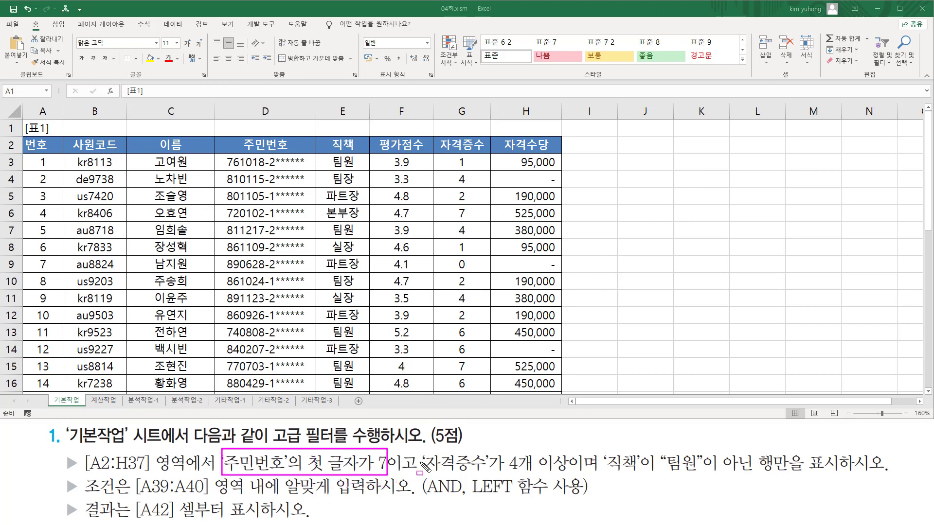
mouse_move(423, 449)
left_mouse_down()
mouse_move(437, 465)
mouse_move(569, 474)
left_mouse_up()
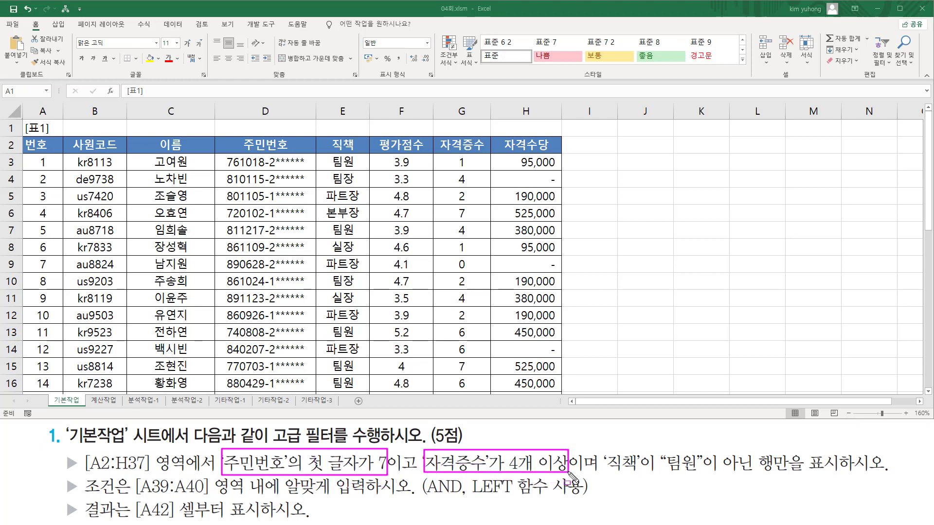
mouse_move(605, 448)
left_mouse_down()
mouse_move(681, 473)
mouse_move(753, 473)
left_mouse_up()
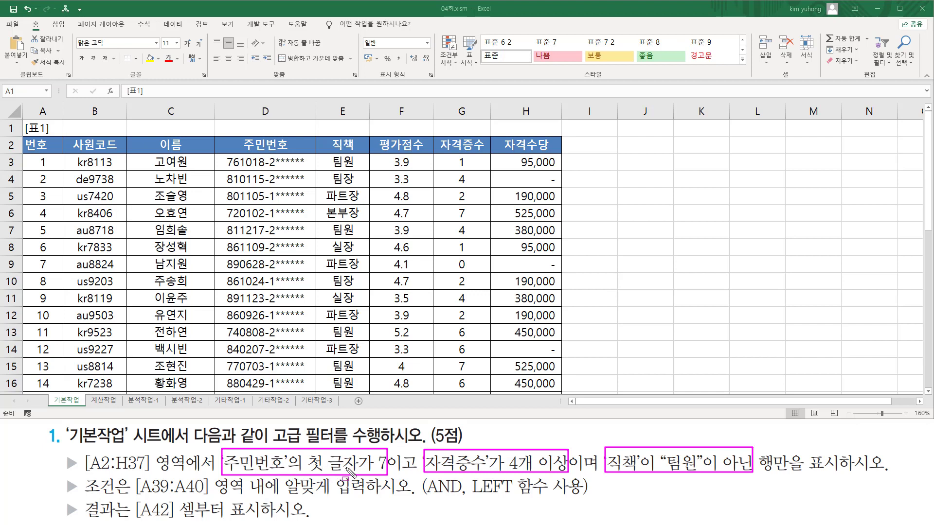
left_click_drag(390, 471, 414, 477)
left_click_drag(569, 472, 599, 473)
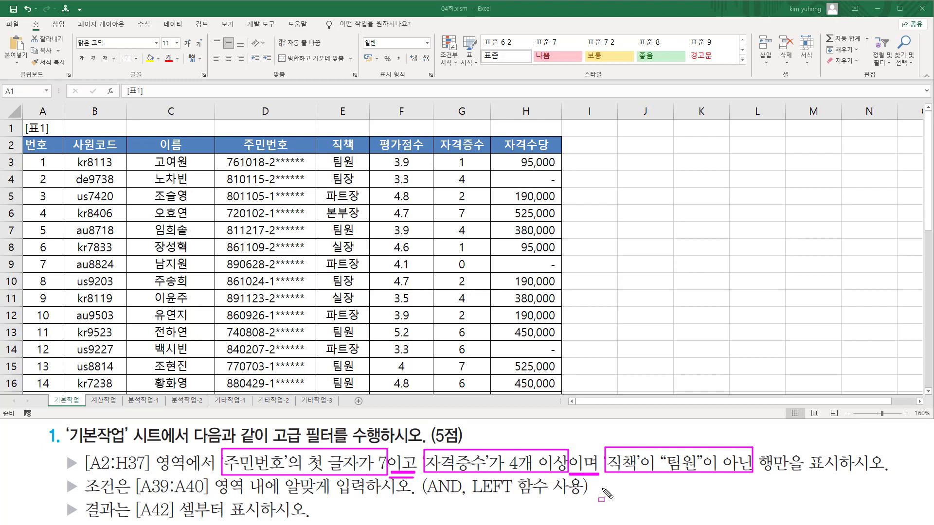
left_click_drag(424, 496, 459, 496)
left_click_drag(133, 493, 211, 477)
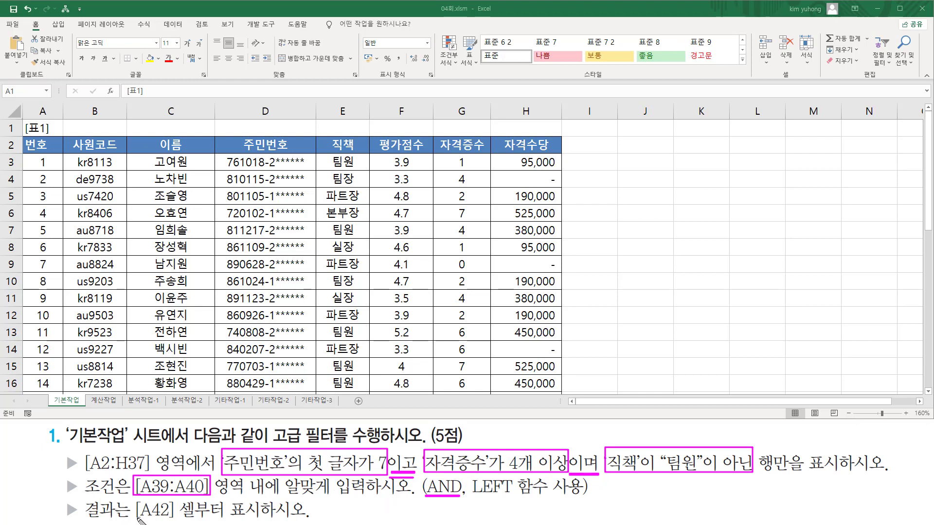
left_click_drag(137, 519, 256, 519)
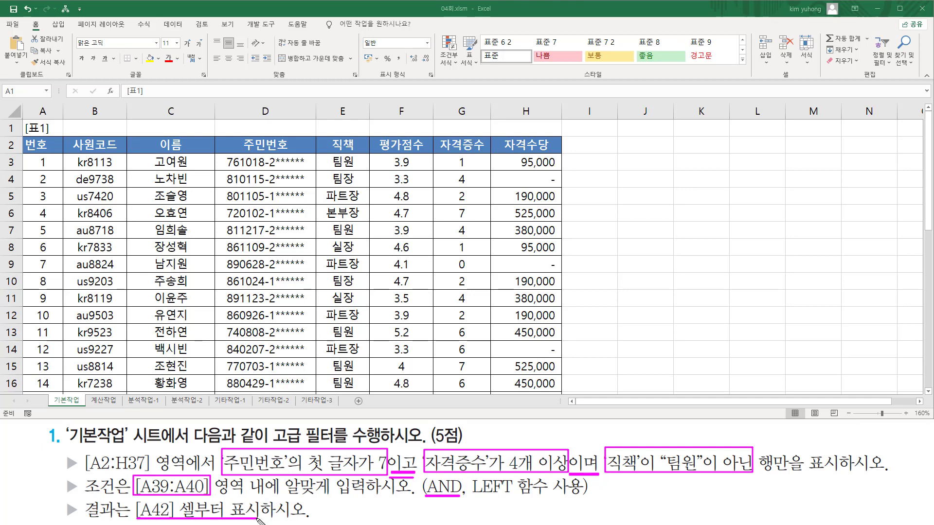
key("Escape")
Locate the criteria range A39:A40 and the output cell A42 below the table, and select cell A39.
scroll(131, 278, "down", 10)
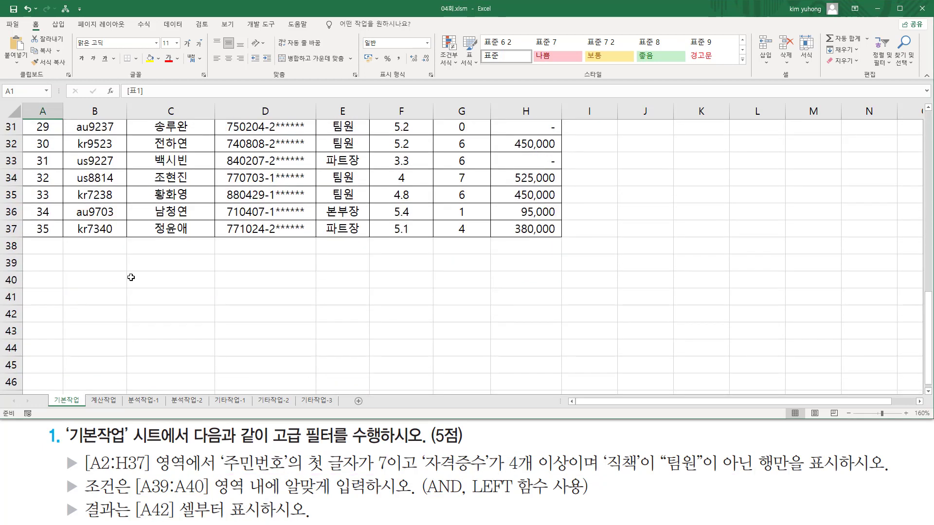
scroll(131, 277, "down", 2)
key("ctrl+2")
mouse_move(21, 172)
left_mouse_down()
mouse_move(29, 188)
mouse_move(63, 204)
mouse_move(25, 225)
mouse_move(59, 237)
left_mouse_up()
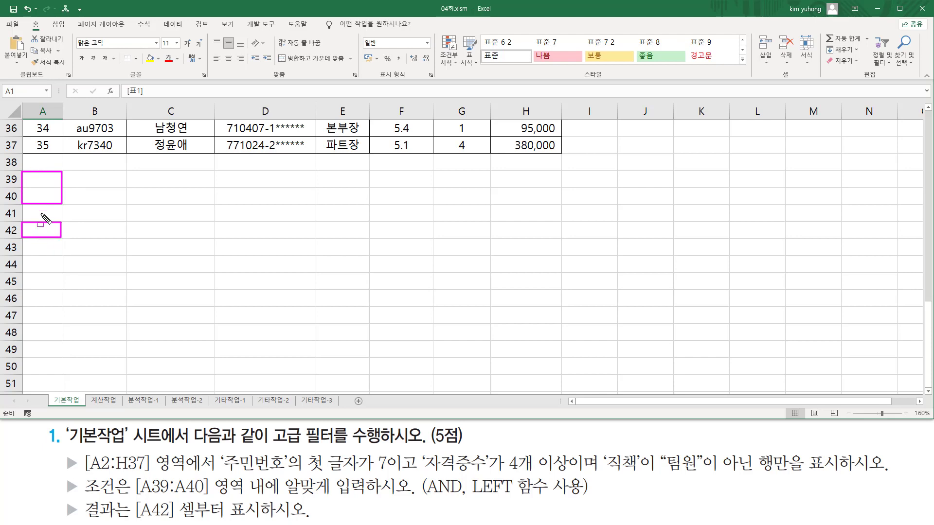
key("Escape")
left_click(41, 179)
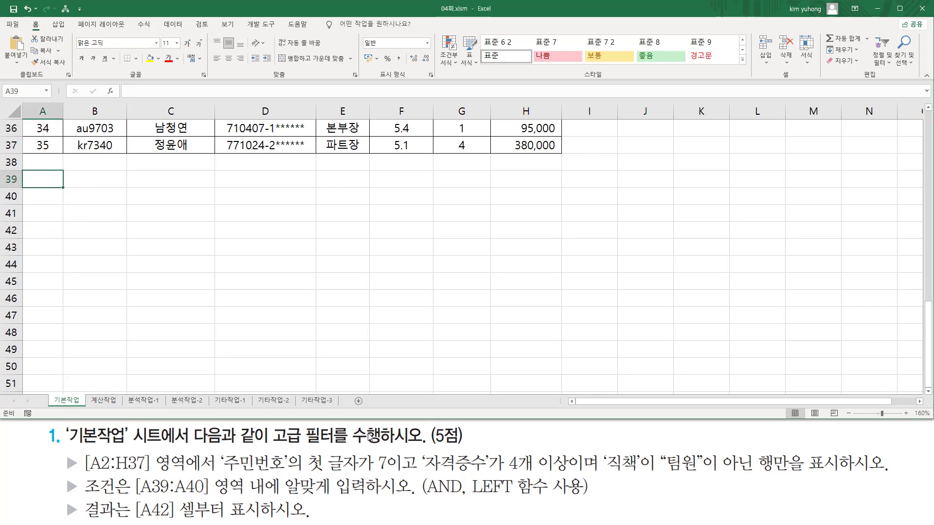
left_click_drag(423, 497, 588, 497)
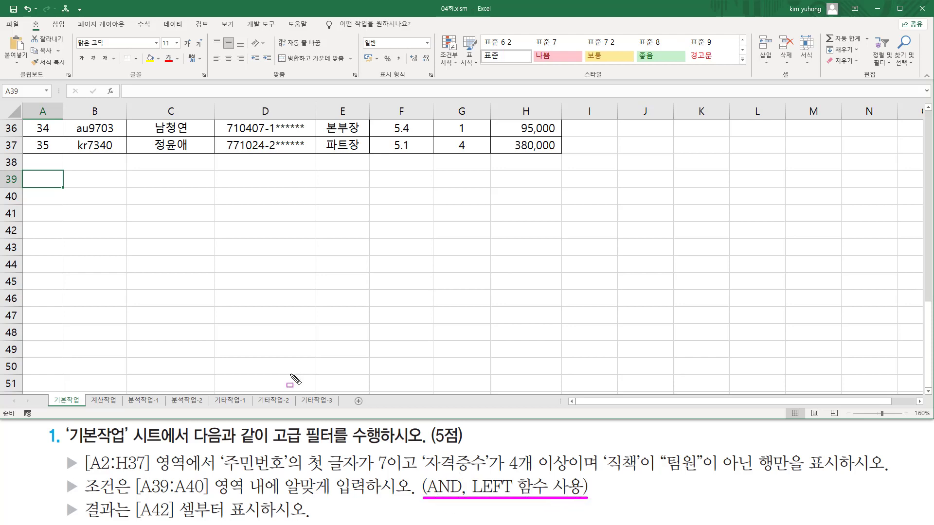
key("Escape")
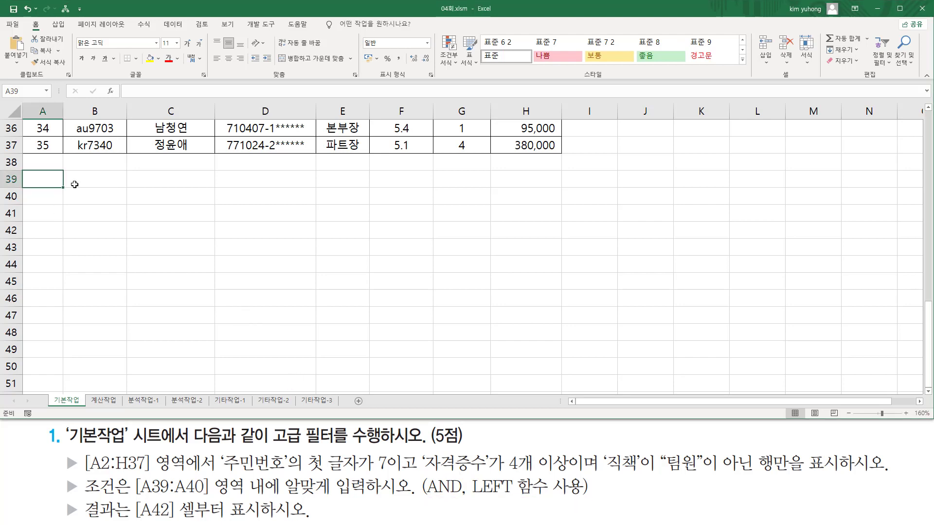
type("wh")
key("BackSpace")
key("BackSpace")
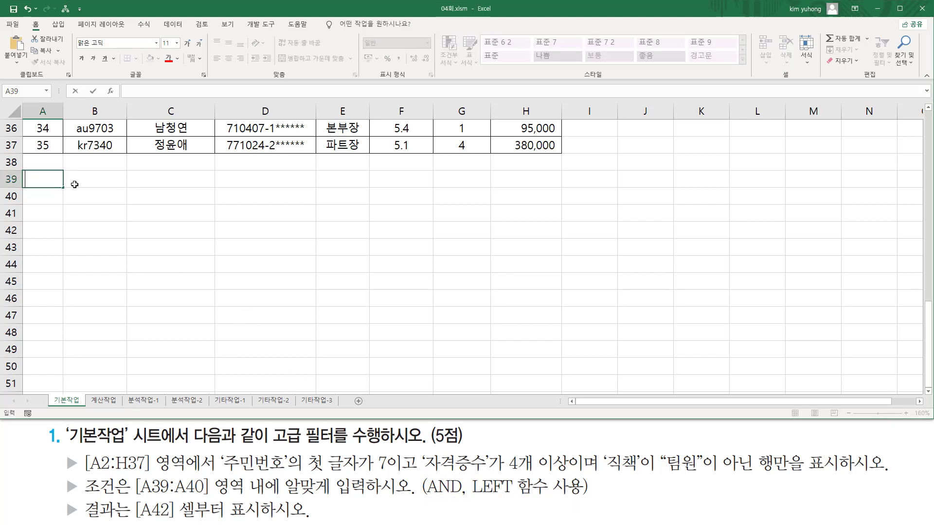
Enter the heading 조건 in A39 and the formula =LEFT(D3,1) in A40.
type("조건")
key("Return")
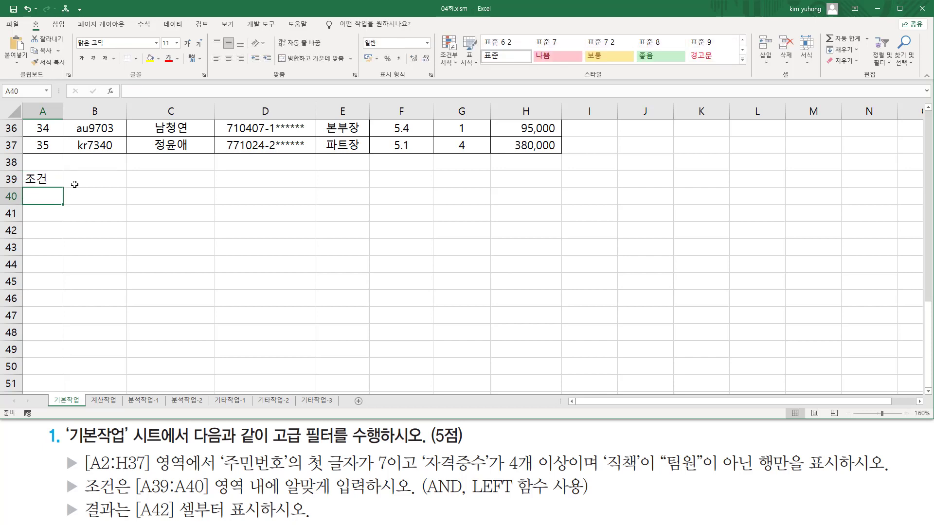
scroll(70, 213, "up", 2)
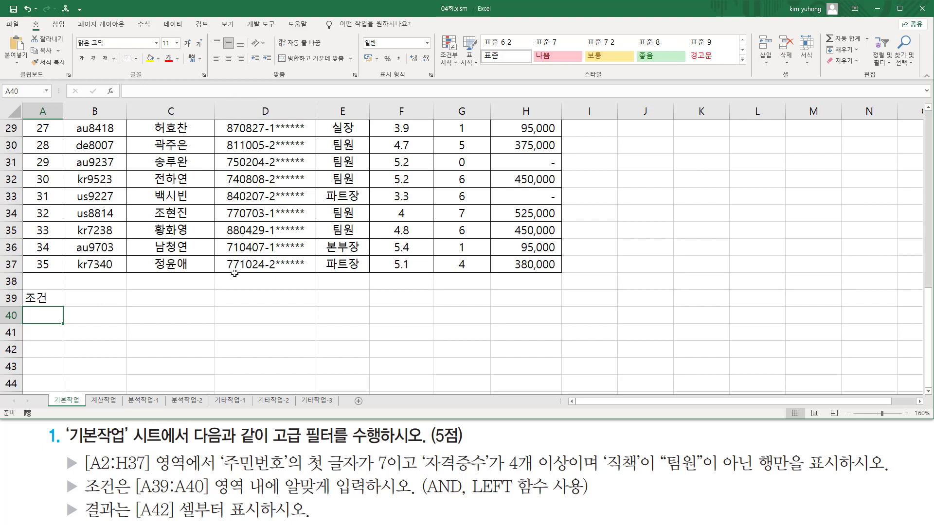
type("=l")
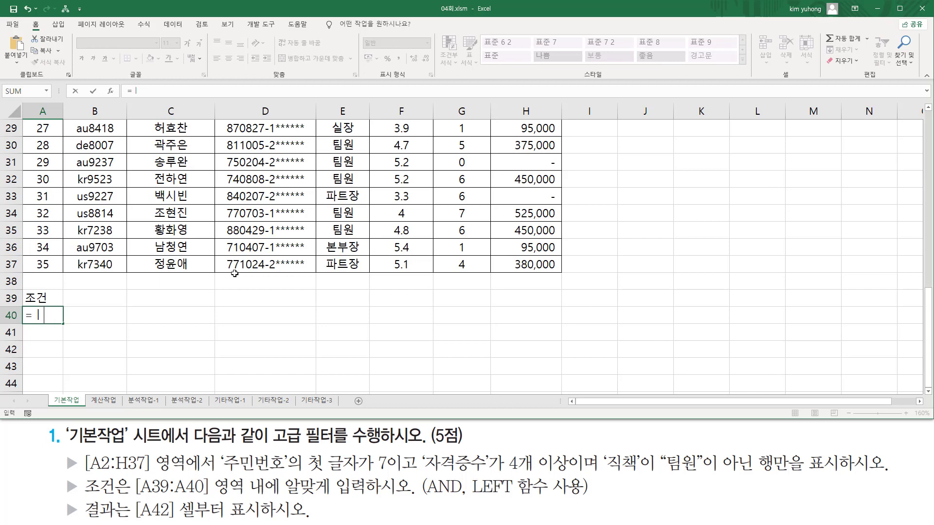
type("e")
key("Tab")
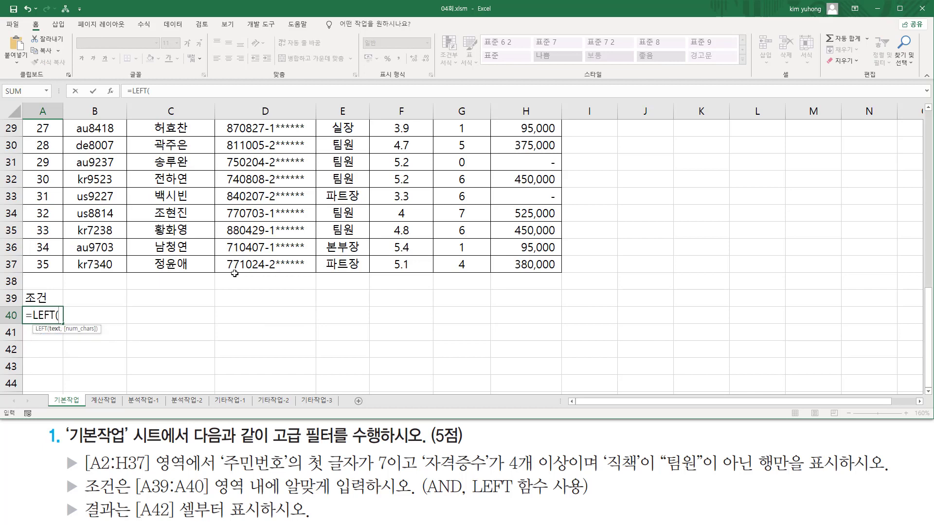
scroll(258, 270, "up", 10)
left_click(270, 163)
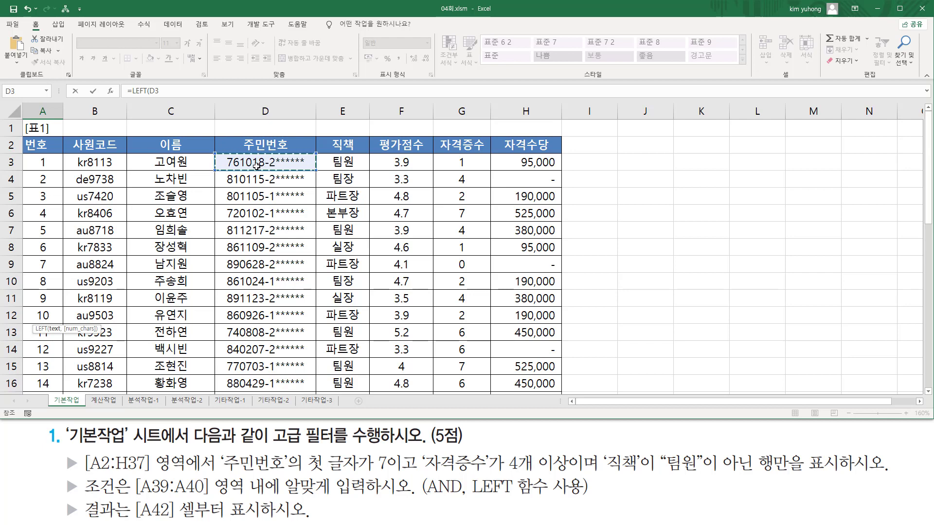
type(",1")
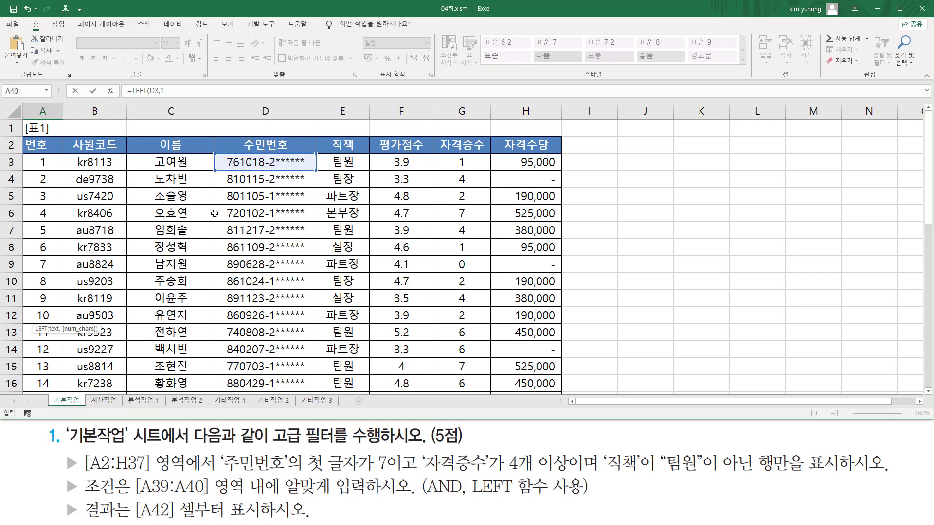
scroll(133, 271, "down", 9)
type("1")
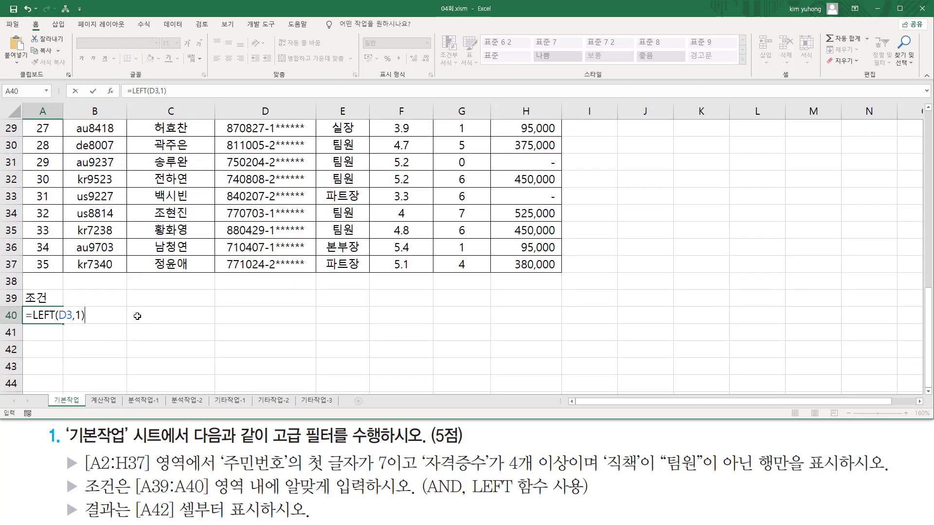
key("Return")
key("Up")
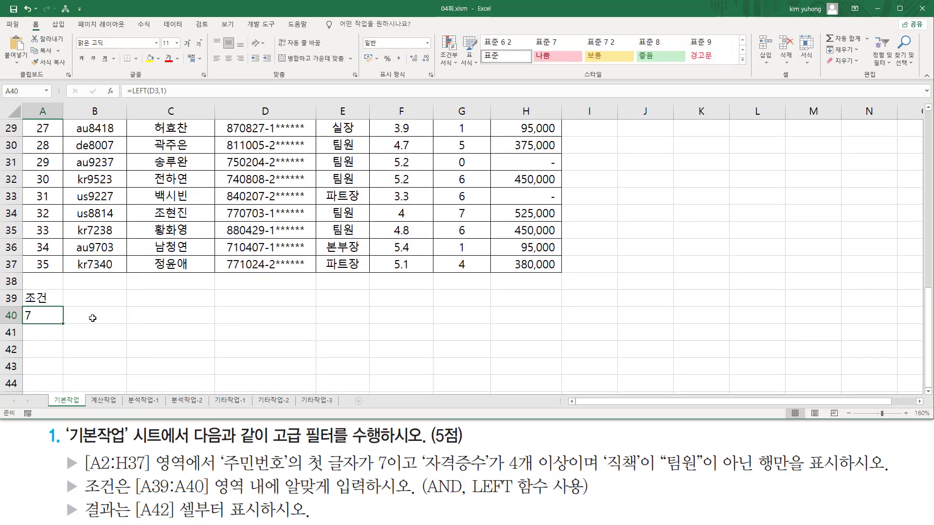
Extend the A40 formula to =LEFT(D3,1)=7 so it tests the first character of the 주민번호.
scroll(332, 237, "up", 9)
mouse_move(221, 156)
left_mouse_down()
mouse_move(234, 168)
mouse_move(316, 169)
left_mouse_up()
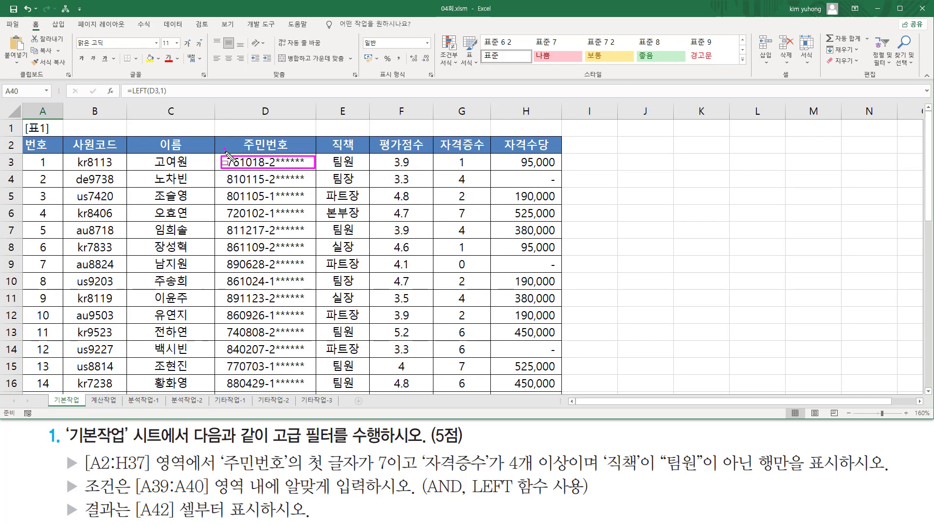
left_click_drag(223, 149, 235, 170)
scroll(235, 170, "down", 12)
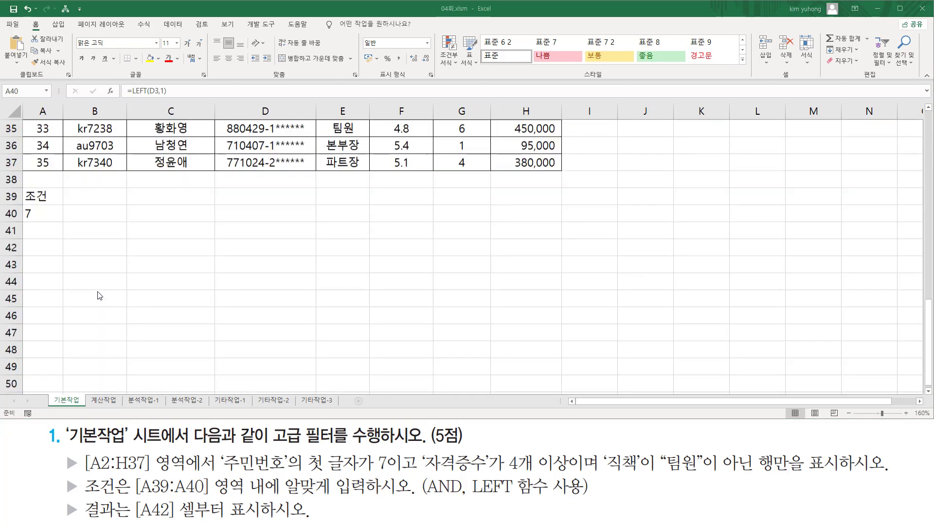
left_click(34, 199)
scroll(53, 195, "up", 3)
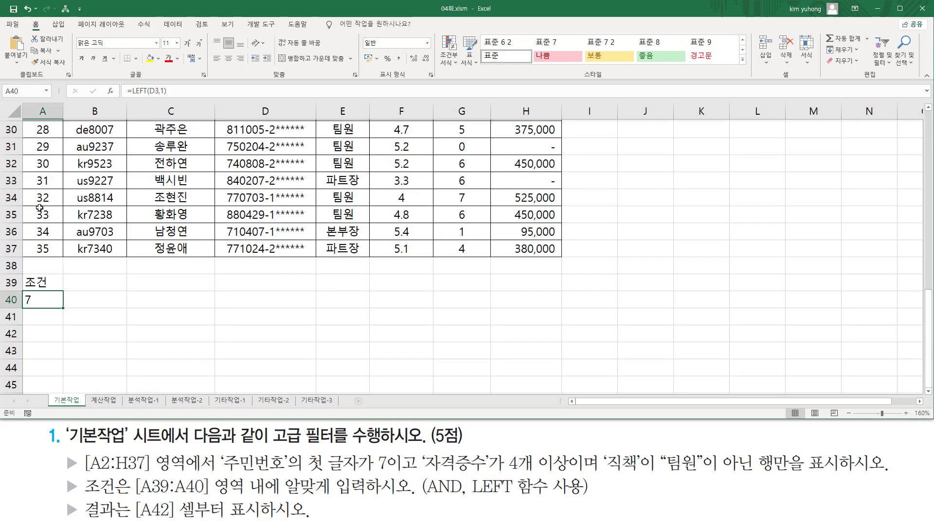
double_click(43, 311)
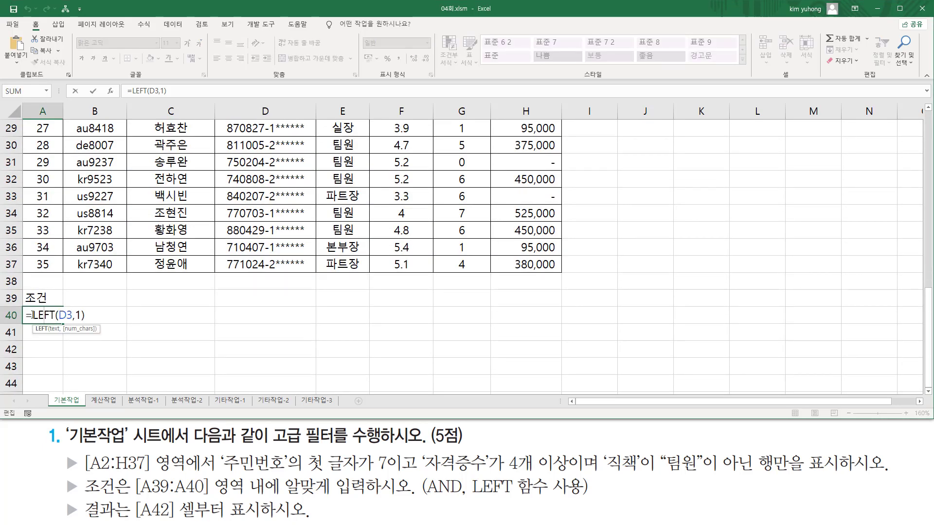
left_click_drag(32, 315, 86, 317)
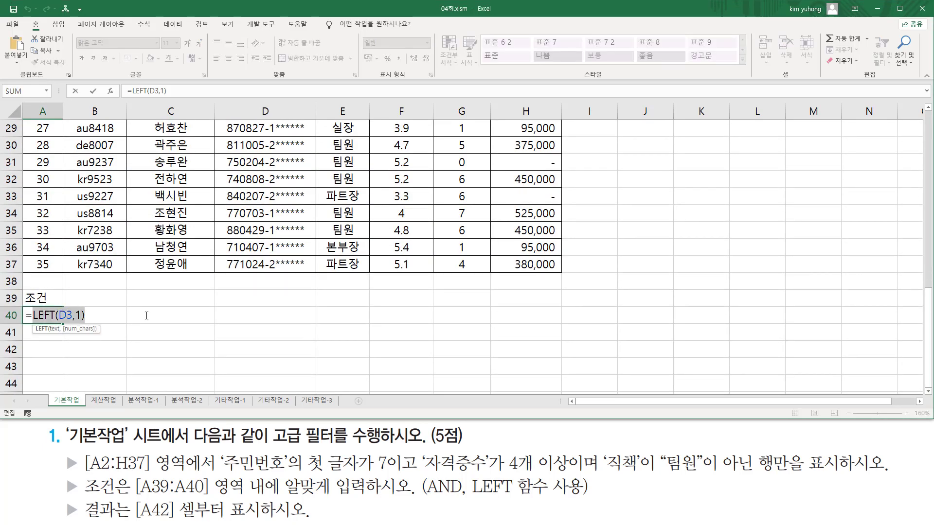
left_click(97, 318)
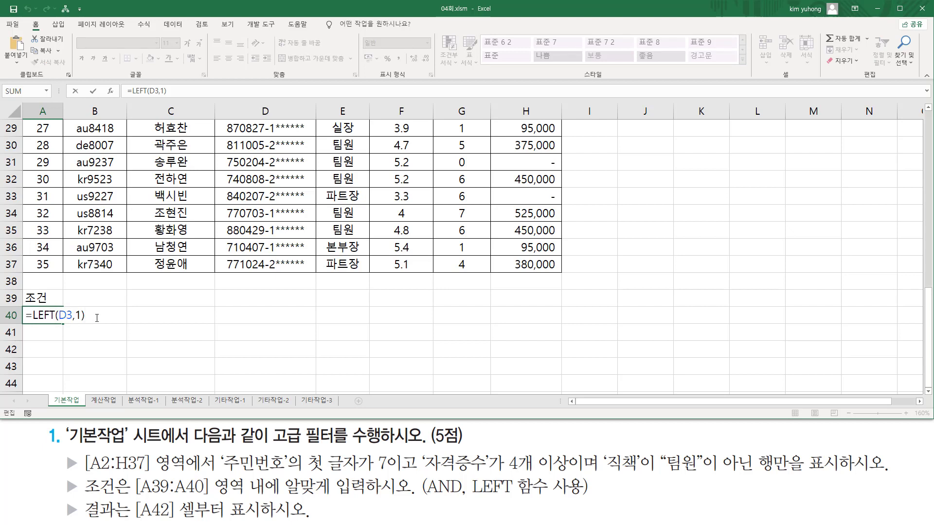
type("=7")
Put the 7 in quotation marks so the comparison is with text: =LEFT(D3,1)="7".
left_click_drag(36, 322, 103, 322)
left_click_drag(33, 307, 56, 327)
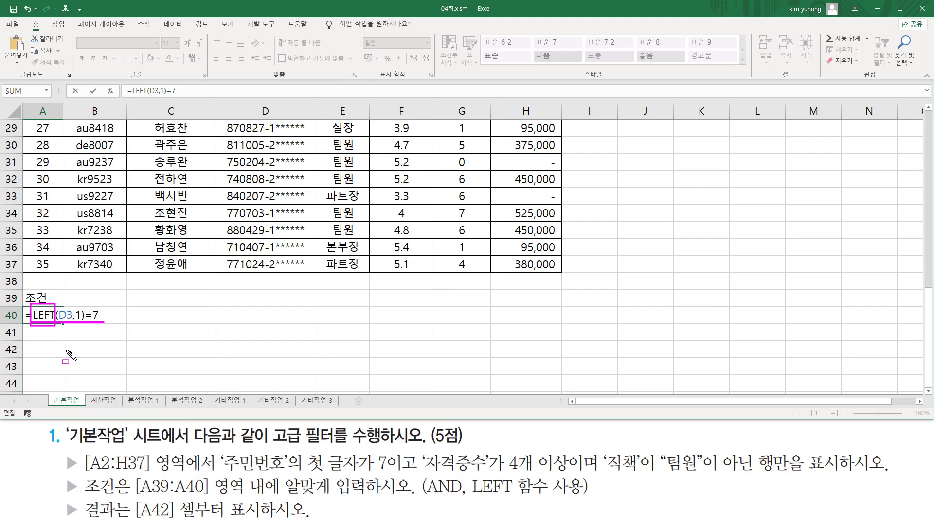
key("e")
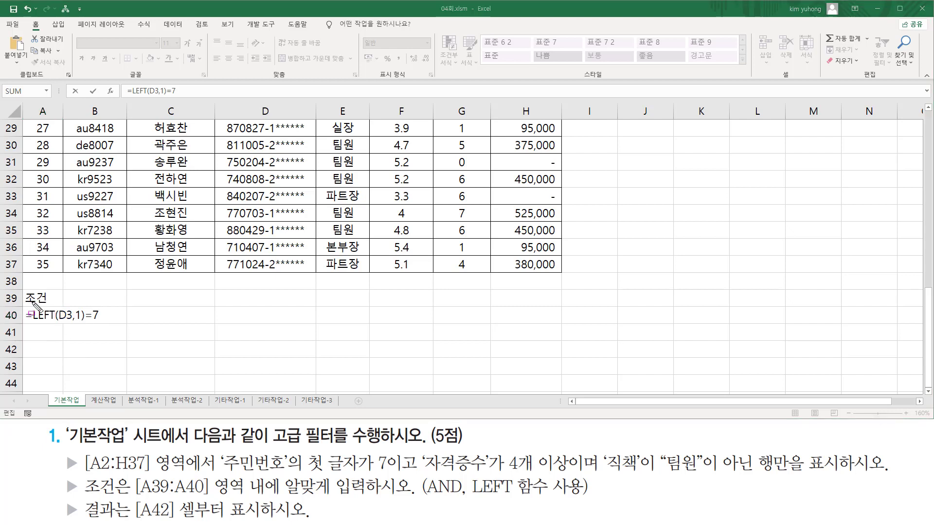
left_click_drag(32, 305, 82, 328)
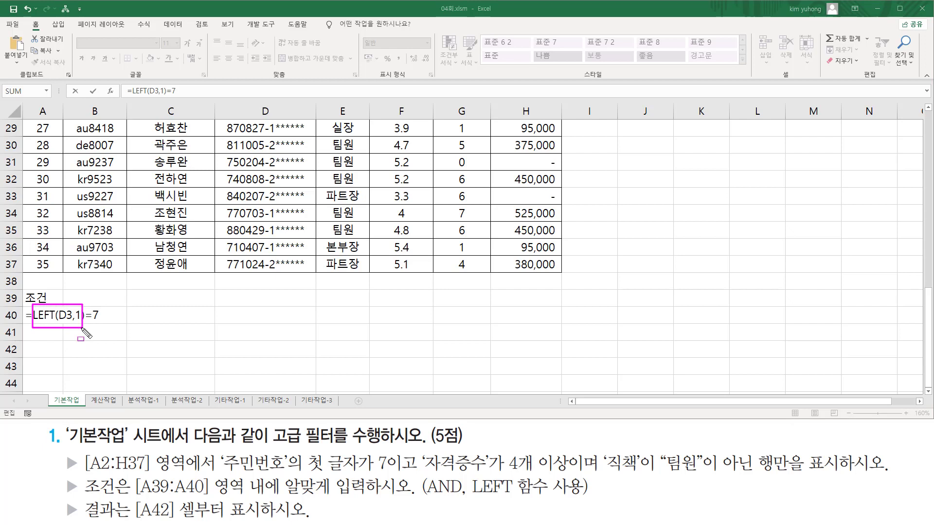
left_click_drag(93, 320, 96, 321)
key("Escape")
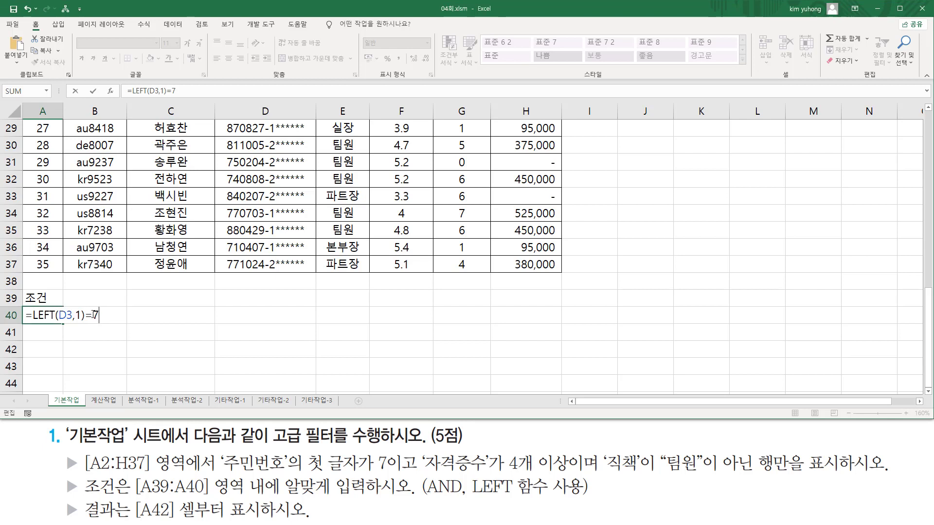
type("\"7")
left_click_drag(93, 322, 106, 322)
mouse_move(31, 321)
left_mouse_down()
mouse_move(32, 302)
mouse_move(85, 301)
mouse_move(113, 329)
left_mouse_up()
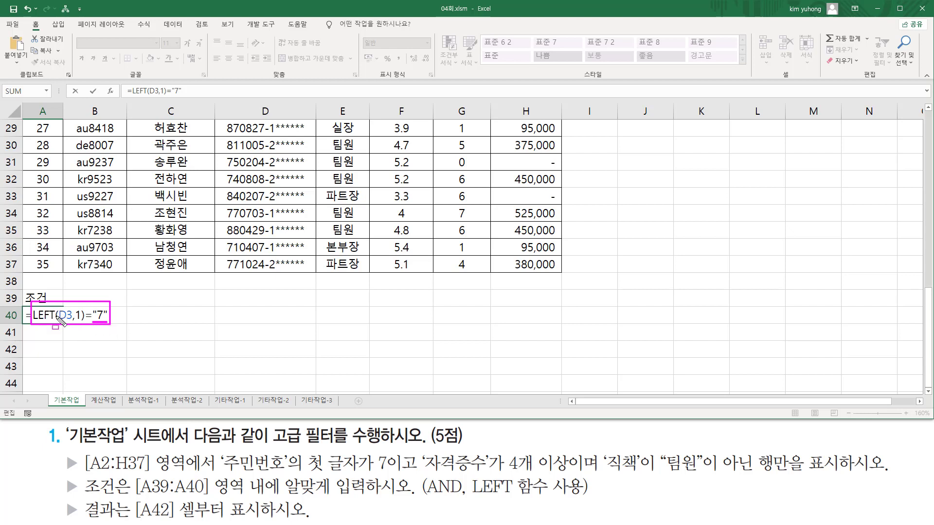
left_click_drag(34, 320, 82, 321)
left_click_drag(92, 305, 108, 321)
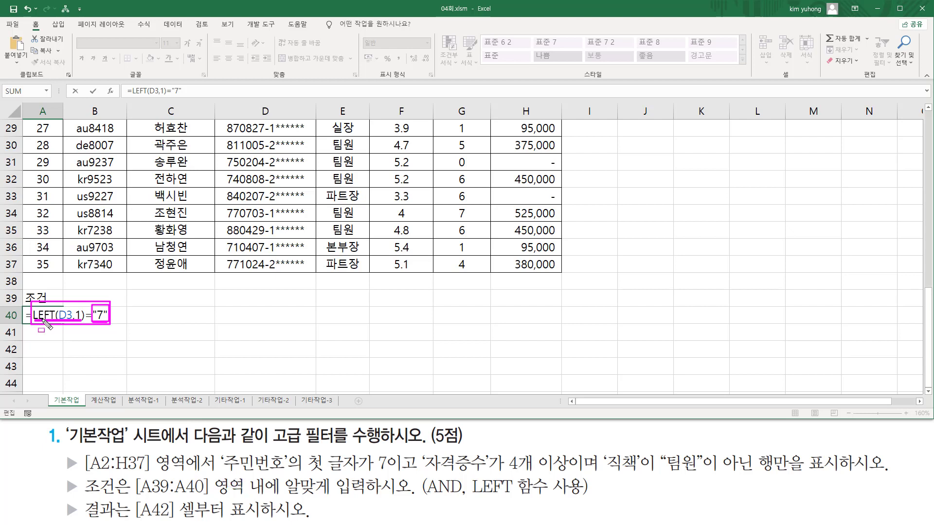
key("Escape")
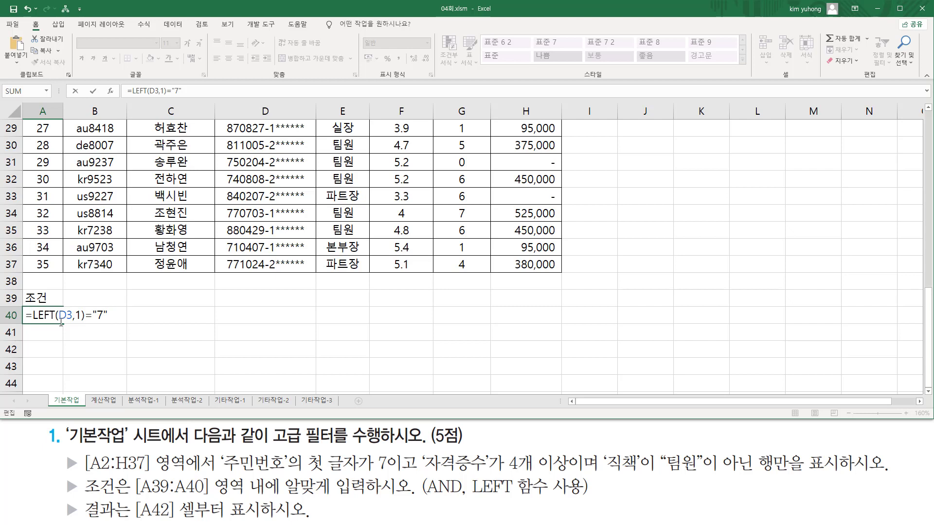
Wrap the LEFT condition in A40 in an AND function as its first argument, leaving it open for another.
type("and")
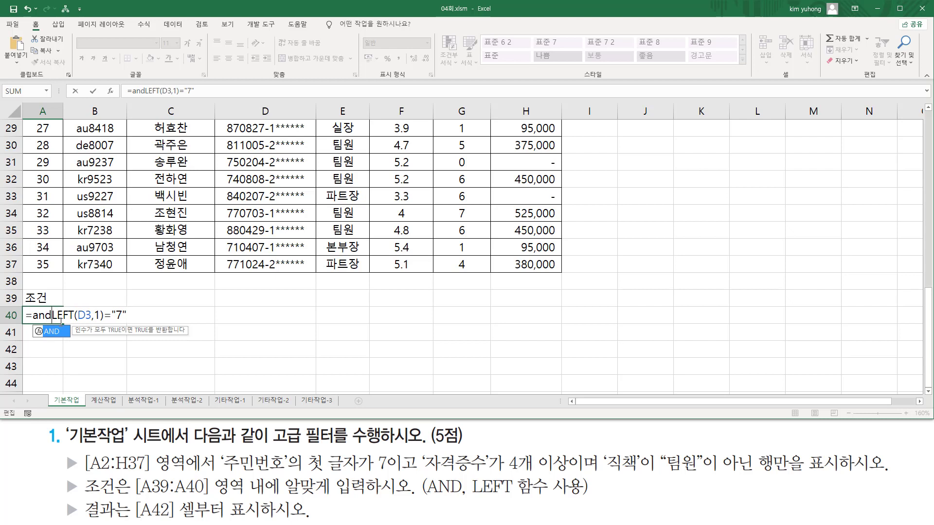
type("(  ")
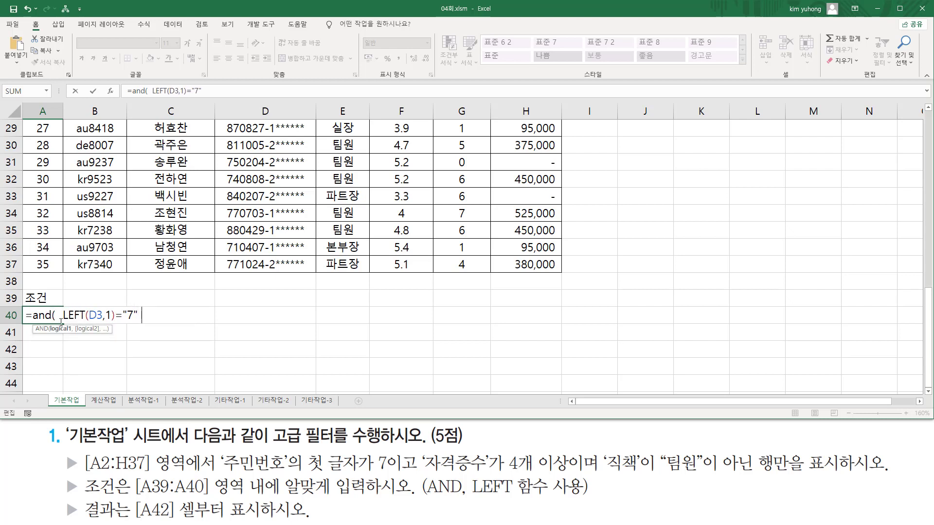
type("LEFT(D3,1)=\"7\" ,")
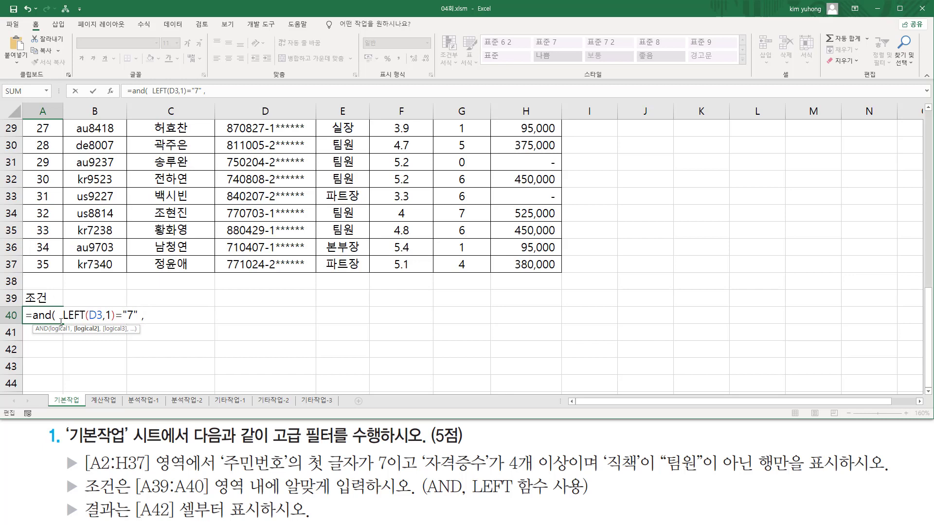
Add G3>=4 as the second AND condition for the 자격증수 column.
scroll(361, 237, "up", 10)
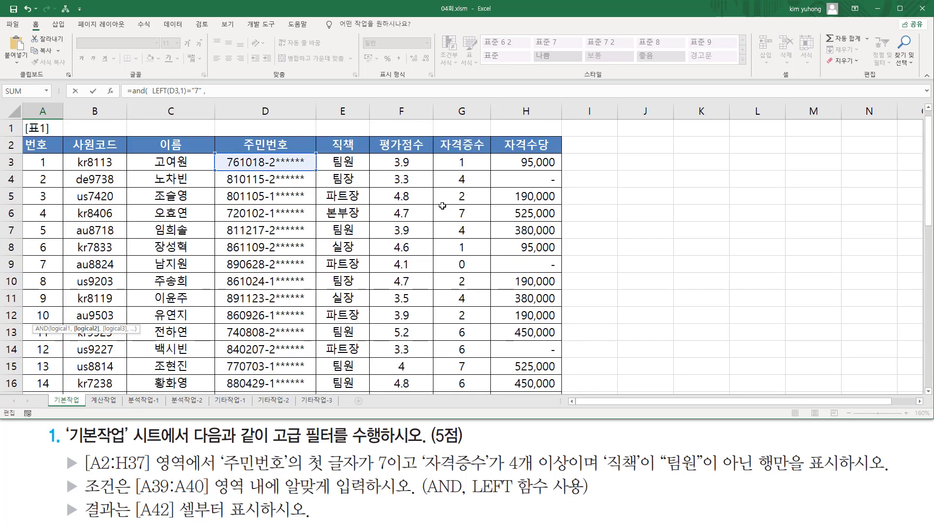
left_click(458, 162)
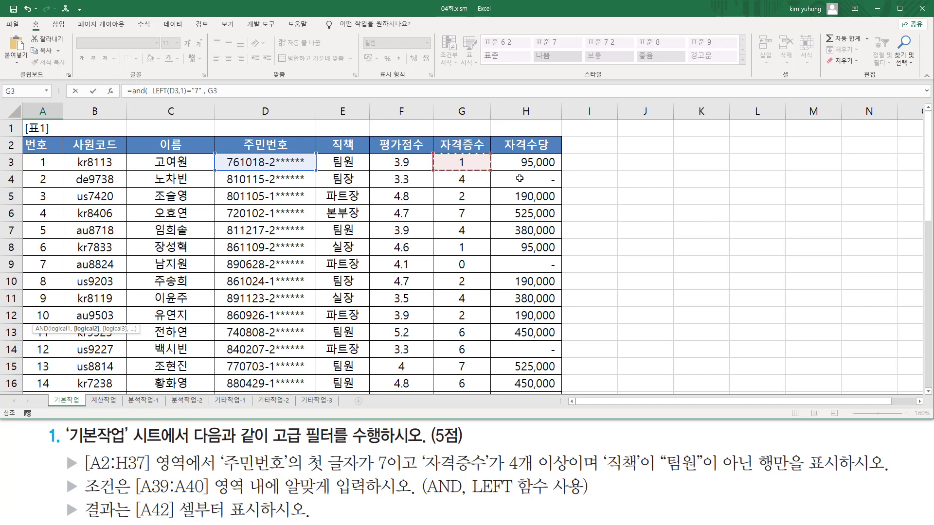
type(">=4")
key("ctrl+2")
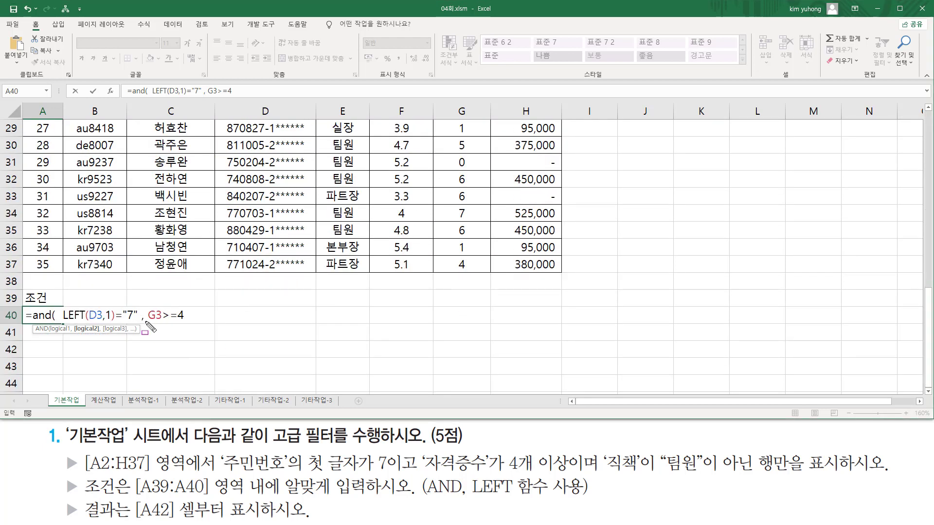
left_click_drag(146, 321, 158, 322)
mouse_move(164, 303)
left_mouse_down()
mouse_move(177, 325)
mouse_move(189, 323)
left_mouse_up()
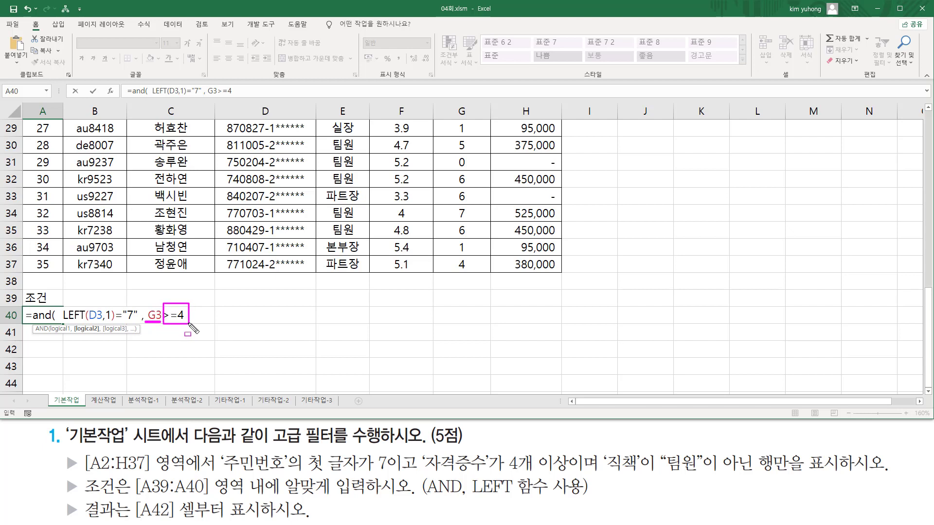
key("Escape")
Add E3="팀원" as the third AND condition for the 직책 column.
type(",")
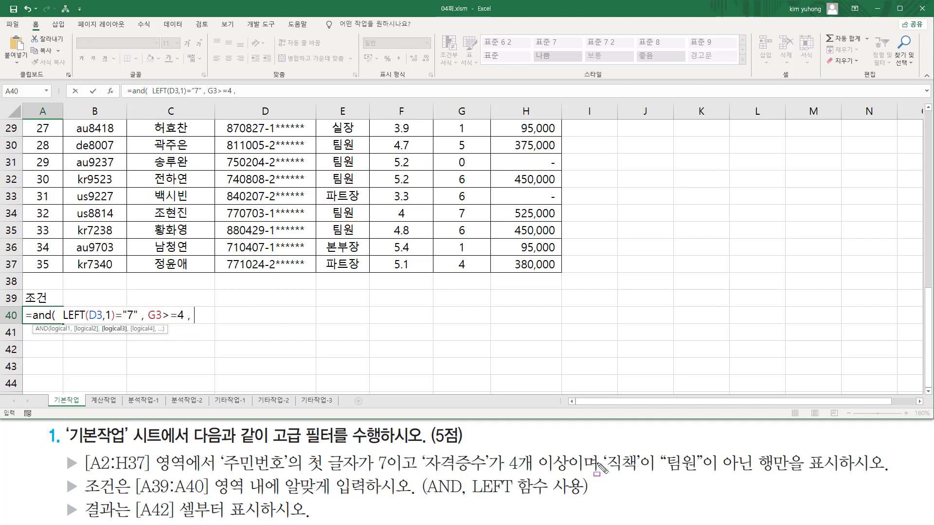
mouse_move(608, 475)
left_mouse_down()
mouse_move(698, 476)
mouse_move(732, 457)
mouse_move(757, 476)
left_mouse_up()
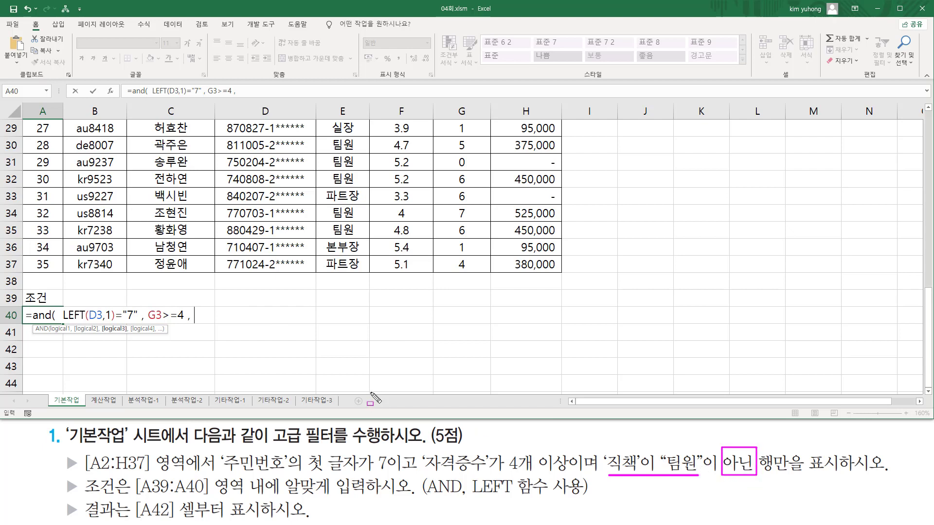
key("Escape")
scroll(331, 315, "up", 10)
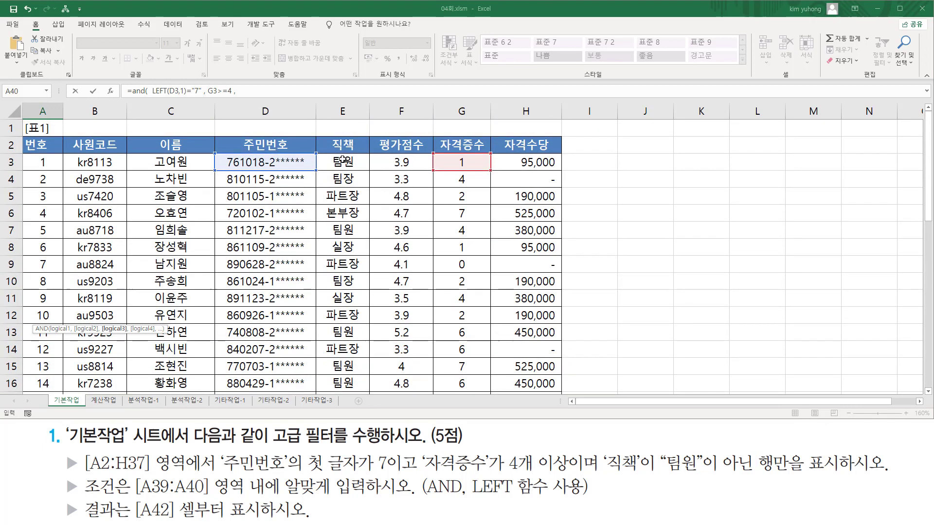
left_click(347, 161)
scroll(270, 301, "down", 12)
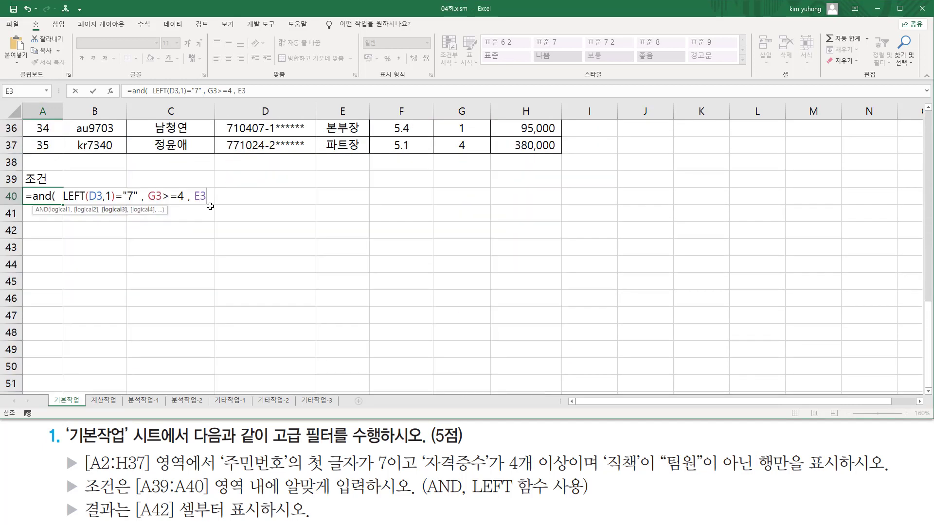
type("=")
type("\"")
type("티")
type("원")
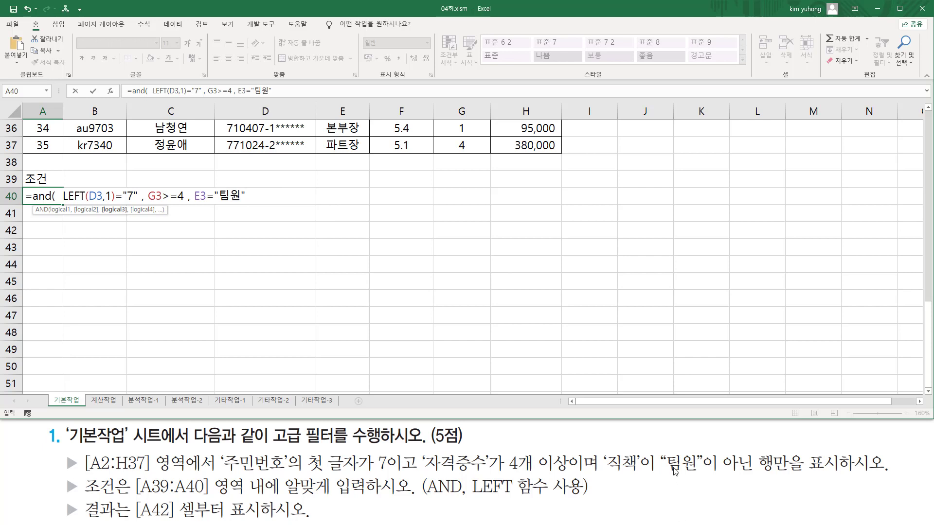
Change the 직책 condition to not equal, E3<>"팀원", and check the three AND conditions.
left_click(207, 197)
key("Delete")
type("<>")
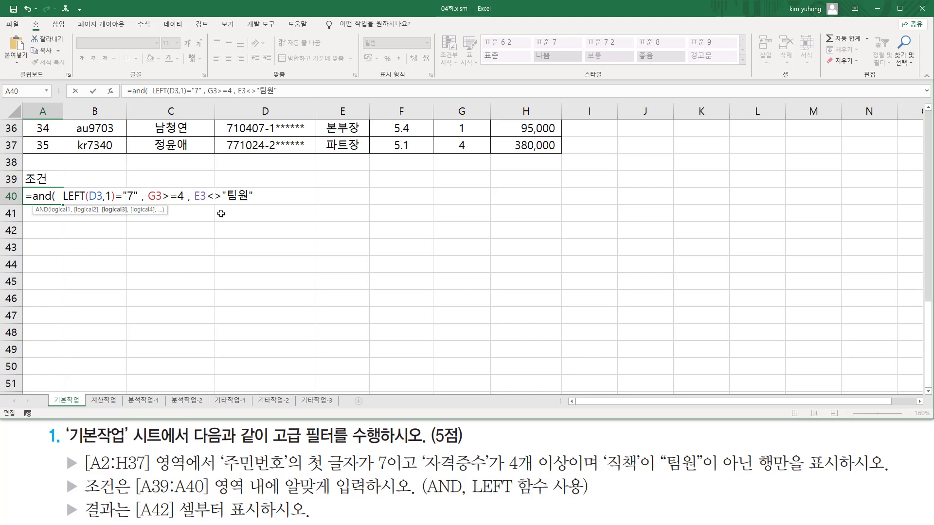
key("ctrl+2")
mouse_move(194, 203)
left_mouse_down()
mouse_move(250, 204)
mouse_move(217, 203)
left_mouse_up()
key("Escape")
key("ctrl+2")
mouse_move(66, 184)
left_mouse_down()
mouse_move(71, 201)
mouse_move(131, 209)
mouse_move(160, 200)
left_mouse_up()
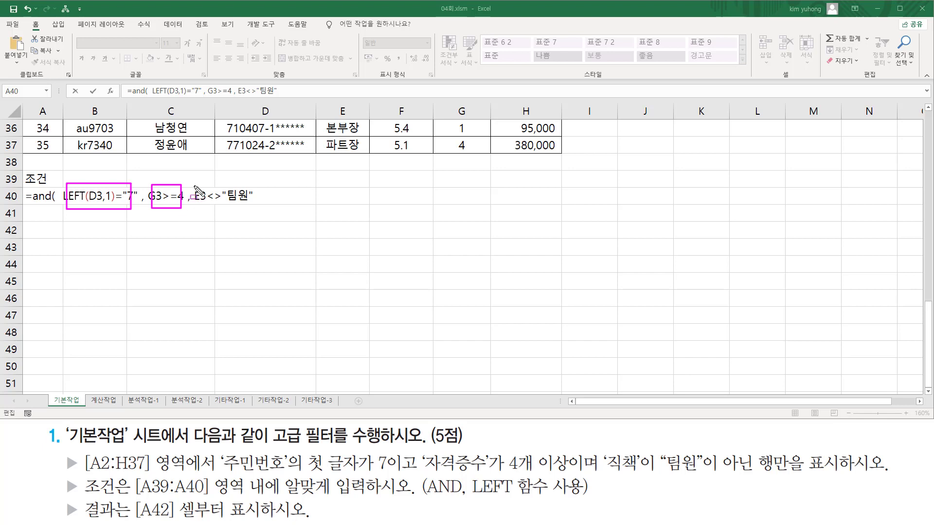
Close the AND function after the 직책 condition and enter the completed criteria formula in A40.
mouse_move(193, 186)
left_mouse_down()
mouse_move(239, 210)
mouse_move(254, 206)
left_mouse_up()
key("Escape")
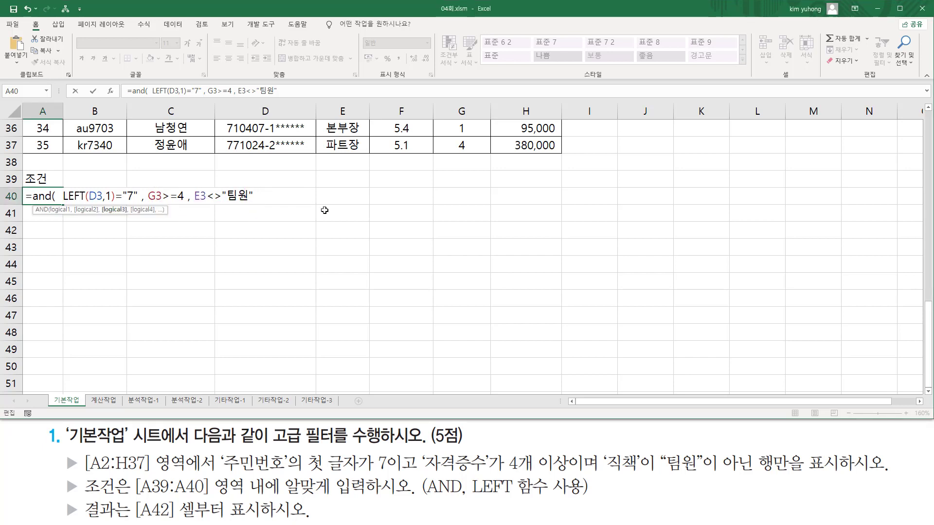
type(")")
key("ctrl+2")
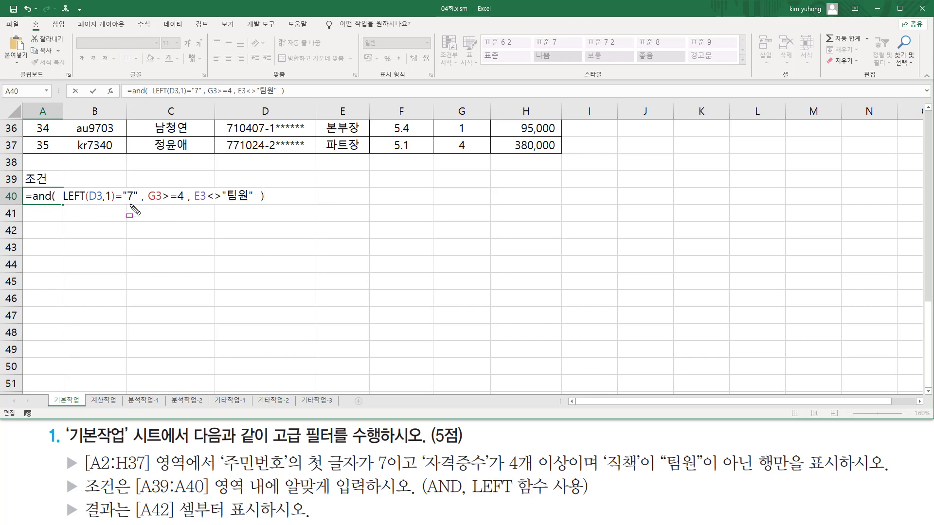
key("Escape")
key("Return")
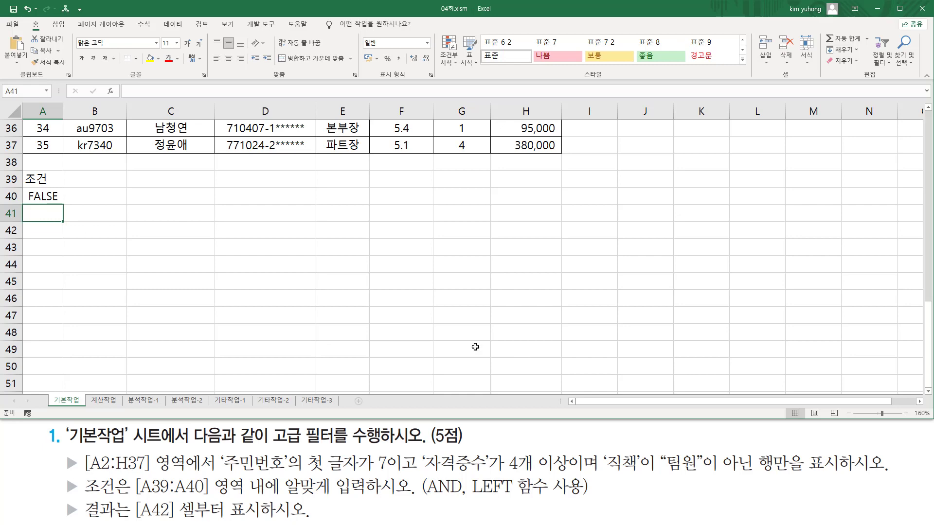
Open the Advanced Filter with a cell inside the employee table selected.
scroll(476, 347, "up", 12)
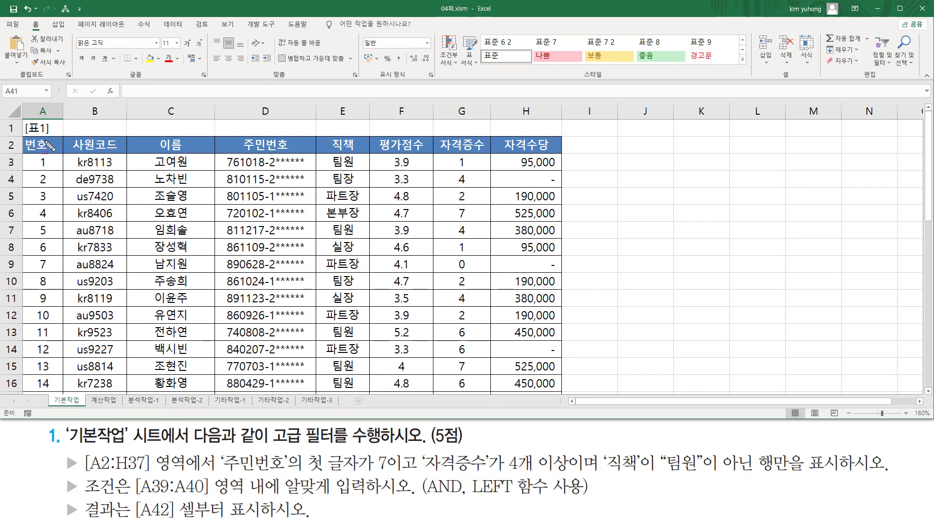
left_click_drag(20, 136, 566, 156)
left_click(384, 217)
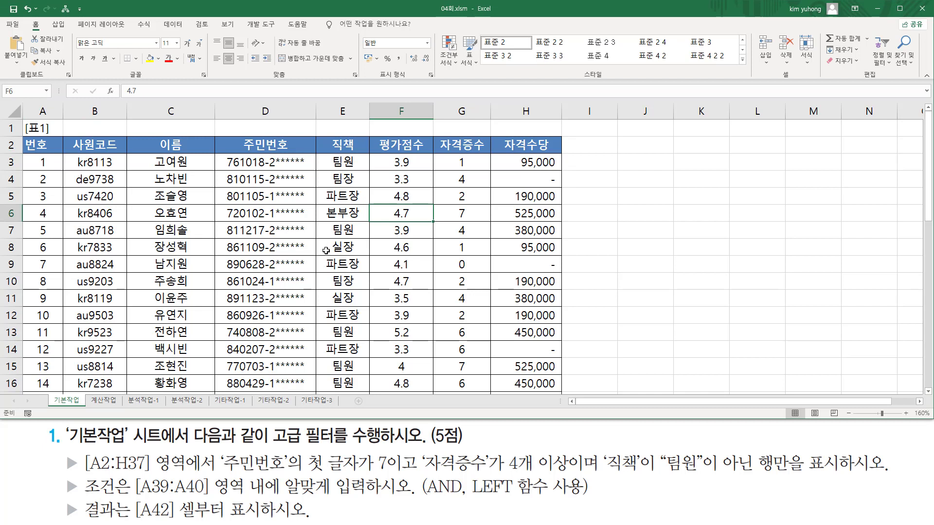
left_click(377, 287)
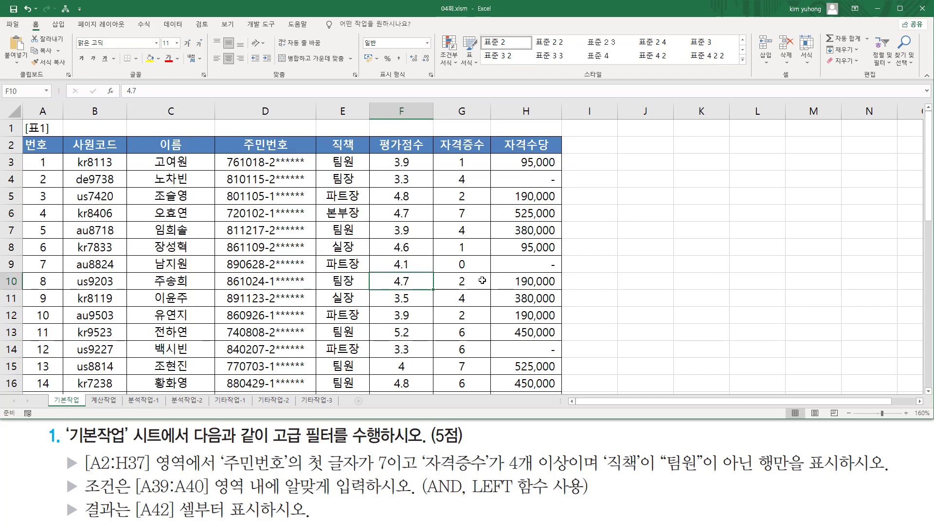
left_click(170, 316)
left_click(171, 349)
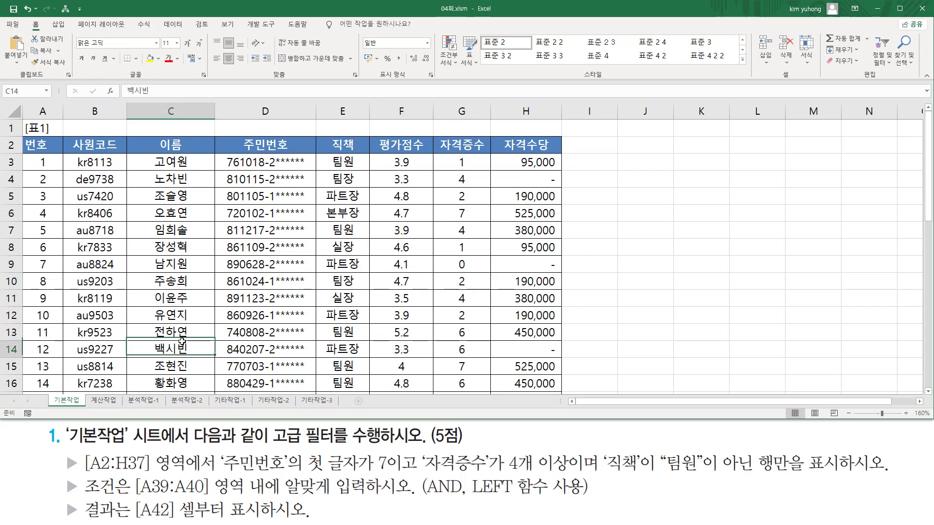
left_click(173, 25)
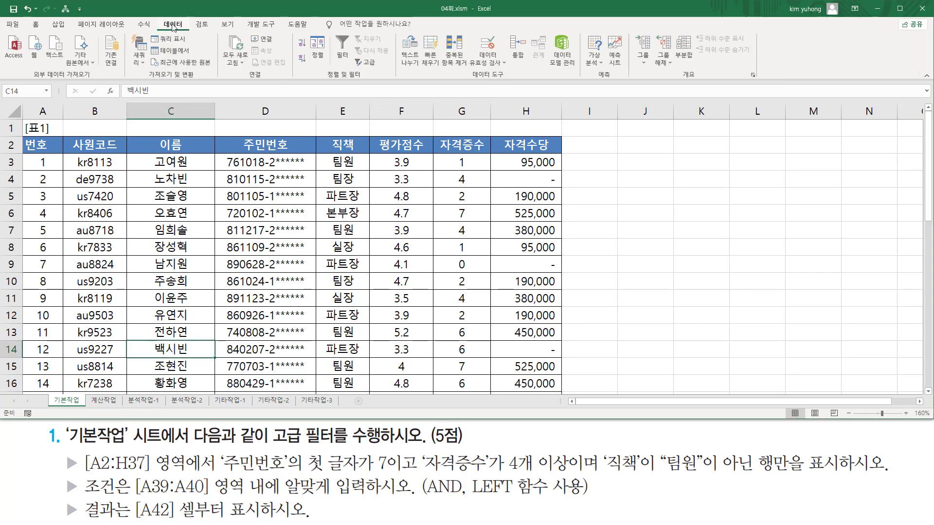
left_click(367, 64)
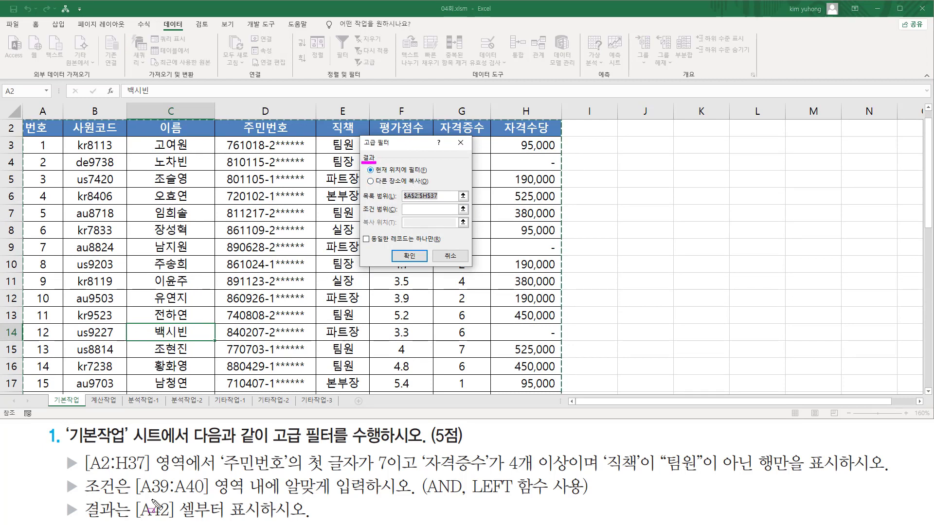
Set the filter results to be copied to another location and check that the list range covers A2:H37.
mouse_move(131, 497)
left_mouse_down()
mouse_move(146, 519)
mouse_move(263, 522)
left_mouse_up()
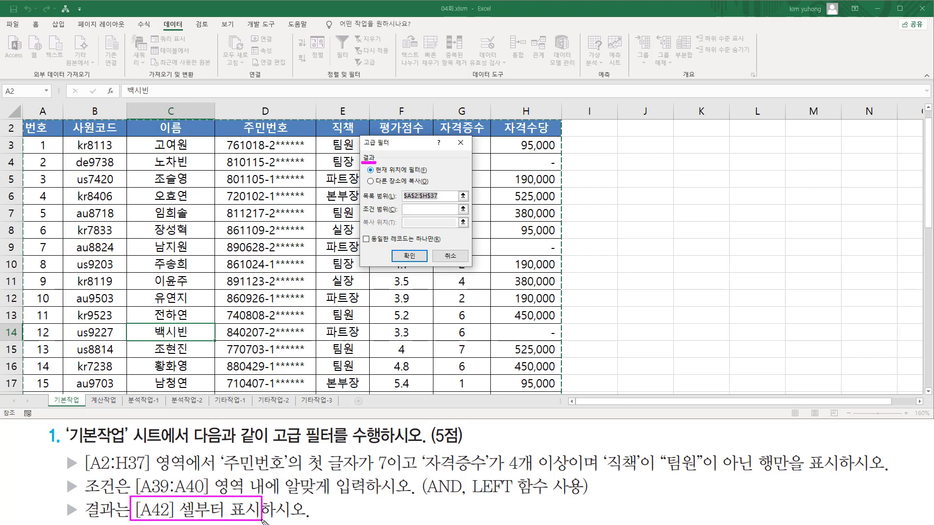
left_click_drag(363, 175, 398, 186)
key("Escape")
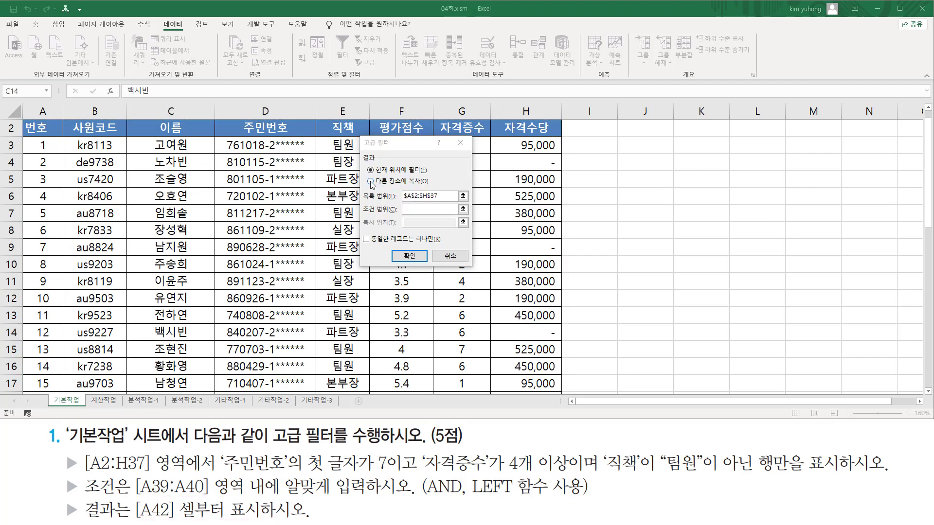
left_click(371, 182)
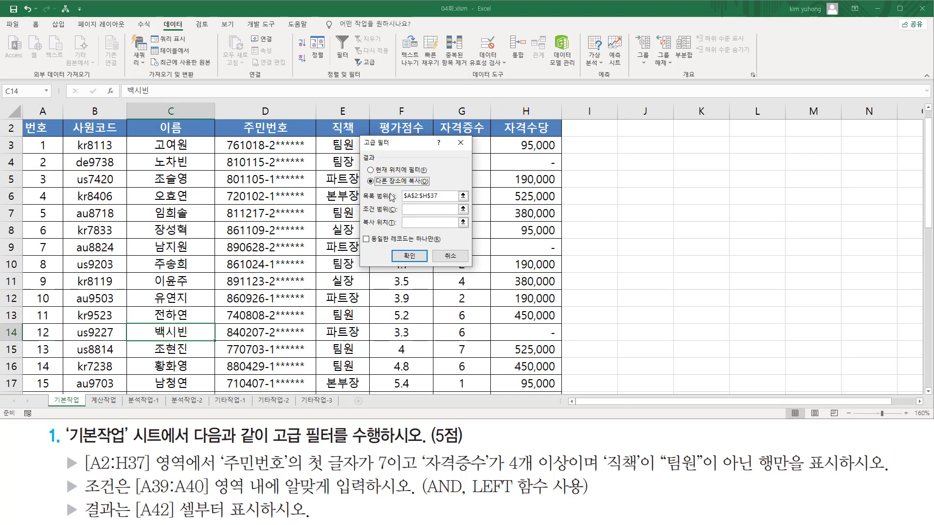
left_click_drag(363, 201, 447, 202)
key("Escape")
left_click(429, 196)
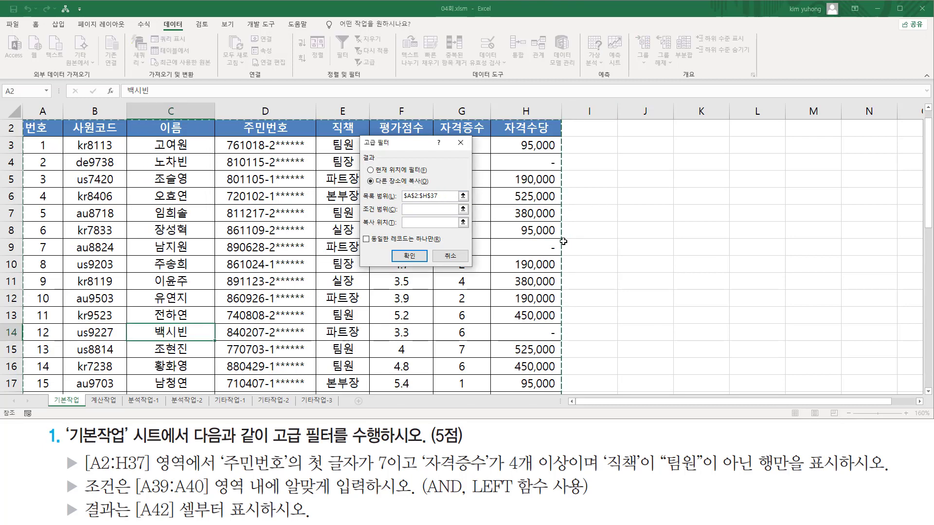
scroll(341, 292, "up", 1)
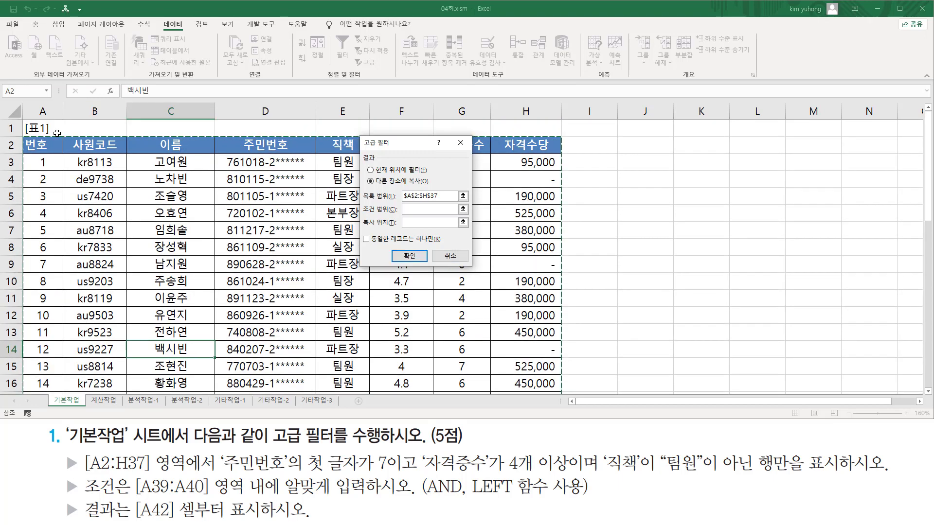
Run the advanced filter with criteria range A39:A40 and copy destination A42.
scroll(258, 274, "down", 9)
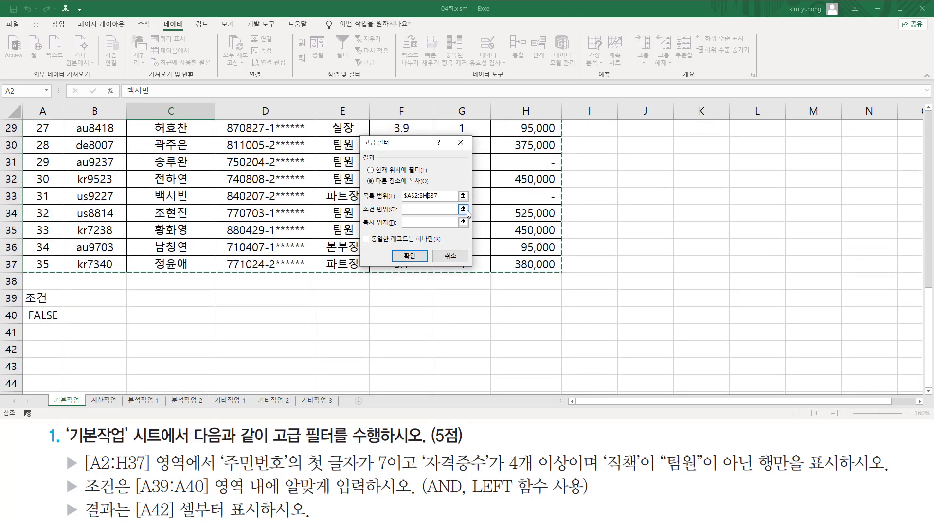
left_click(411, 210)
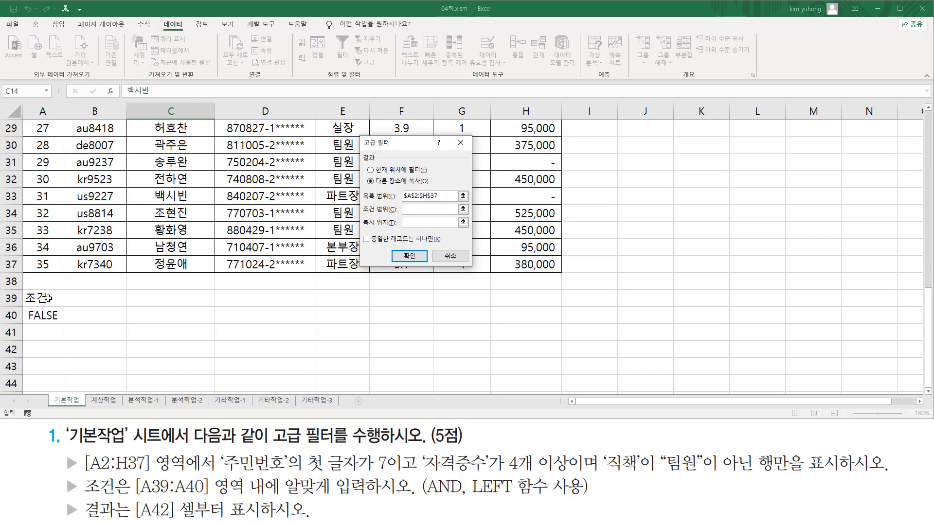
left_click_drag(47, 299, 49, 316)
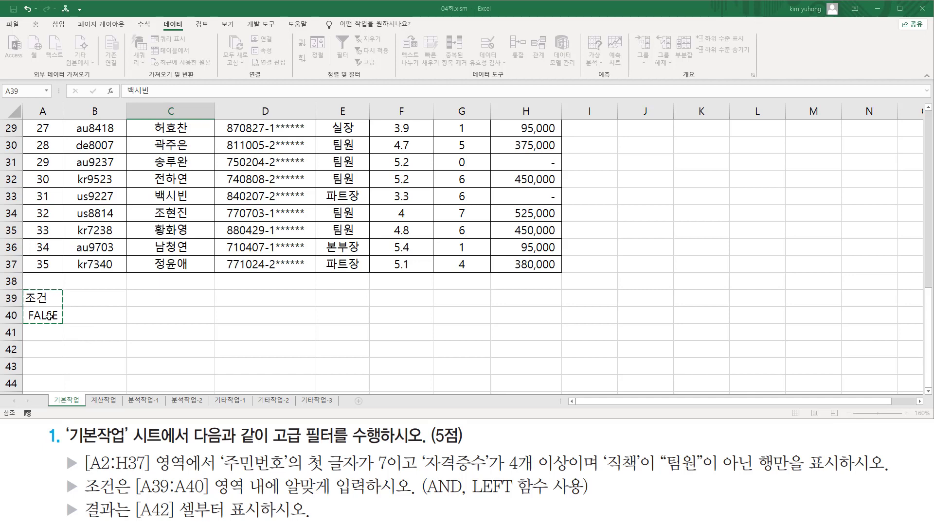
left_click(415, 222)
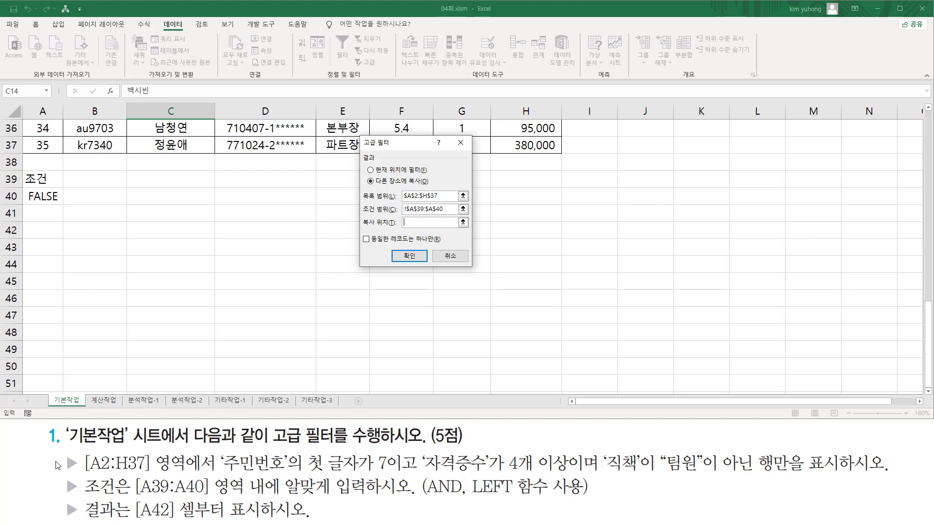
left_click(34, 231)
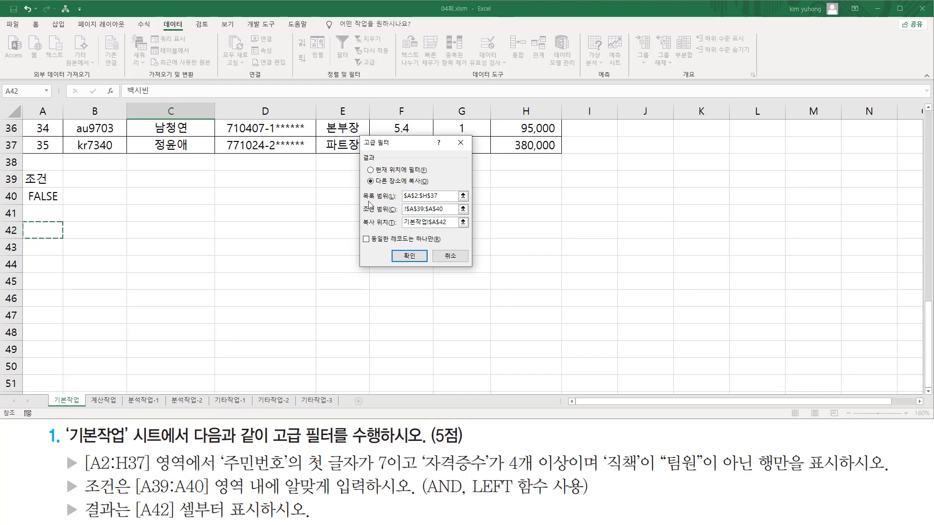
left_click(409, 256)
scroll(380, 251, "down", 7)
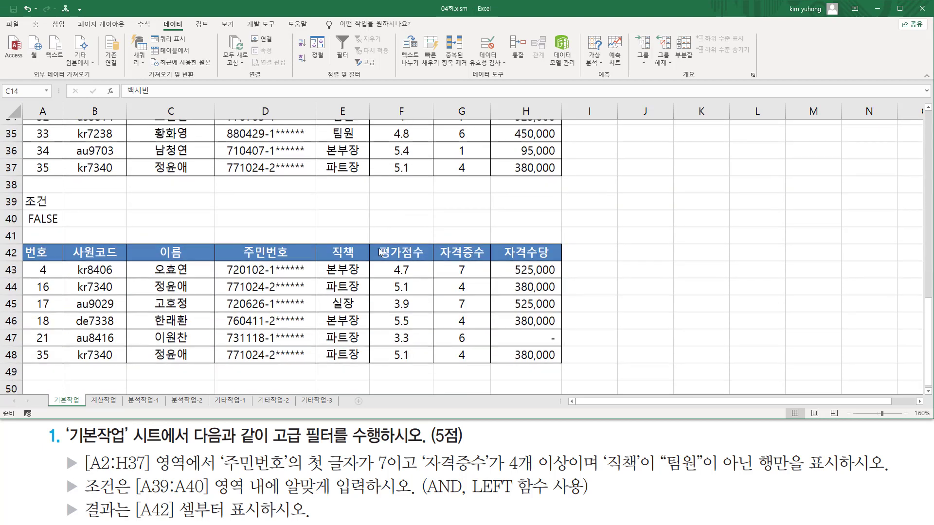
mouse_move(24, 185)
left_mouse_down()
mouse_move(32, 216)
mouse_move(62, 218)
mouse_move(30, 294)
mouse_move(566, 370)
left_mouse_up()
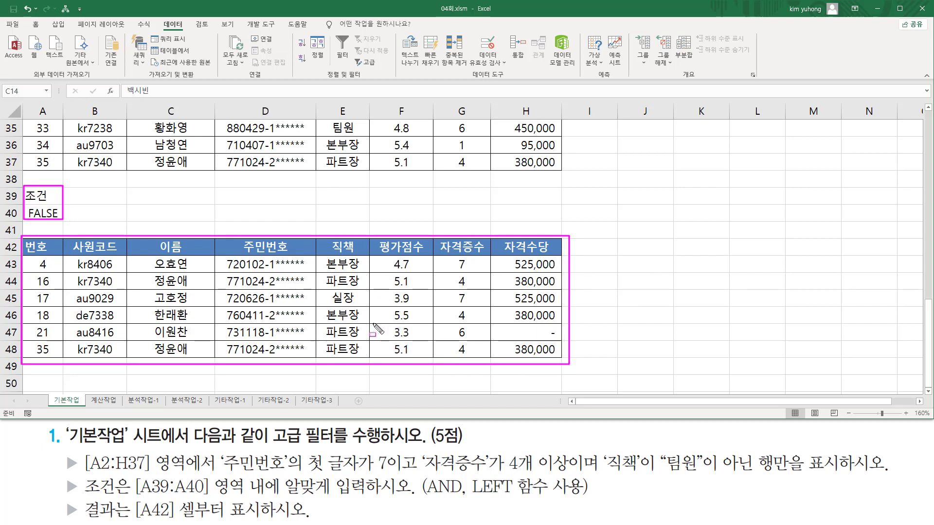
key("Escape")
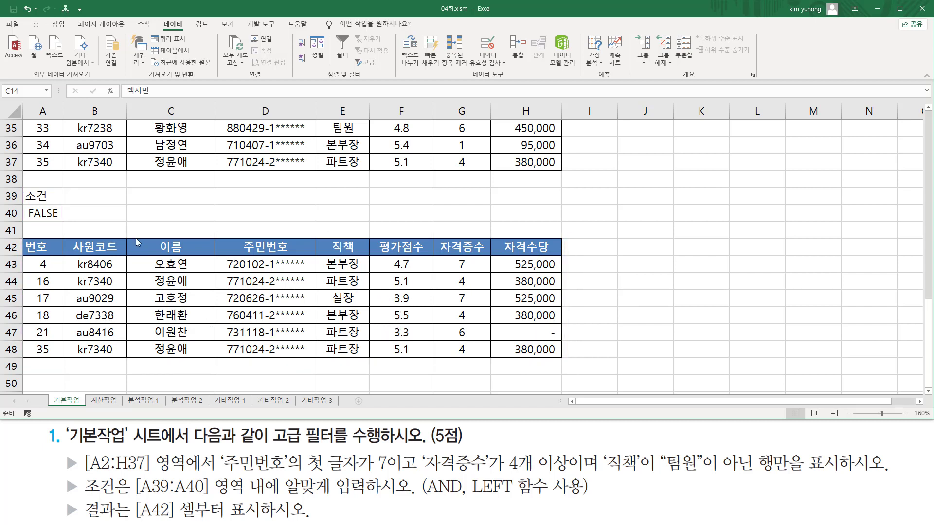
Put the criteria formula into C39 as plain text: =AND( LEFT(D3,1)="7", G3>=4, E3<>"팀원" ).
left_click(45, 214)
left_click(171, 196)
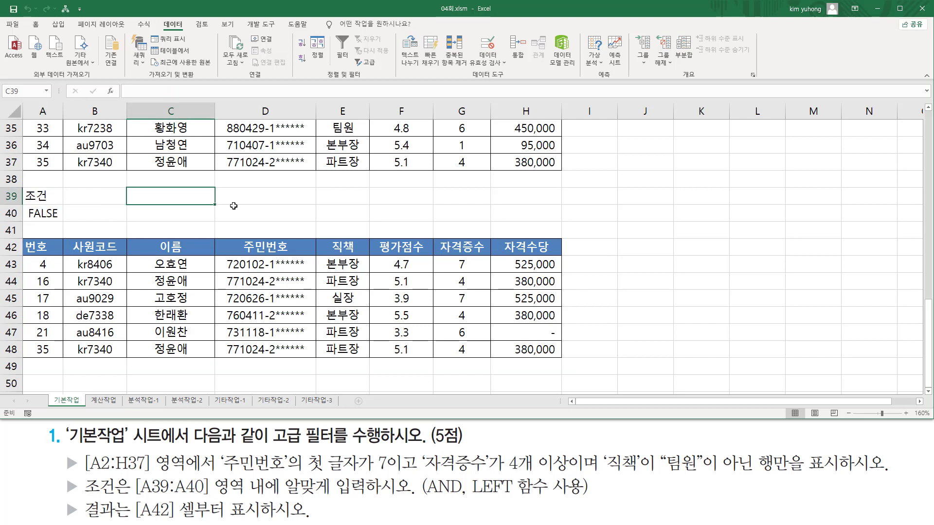
type("=AND( LEFT(D3,1)=\"7\", G3>=4, E3<>\"팀원\" )")
key("Return")
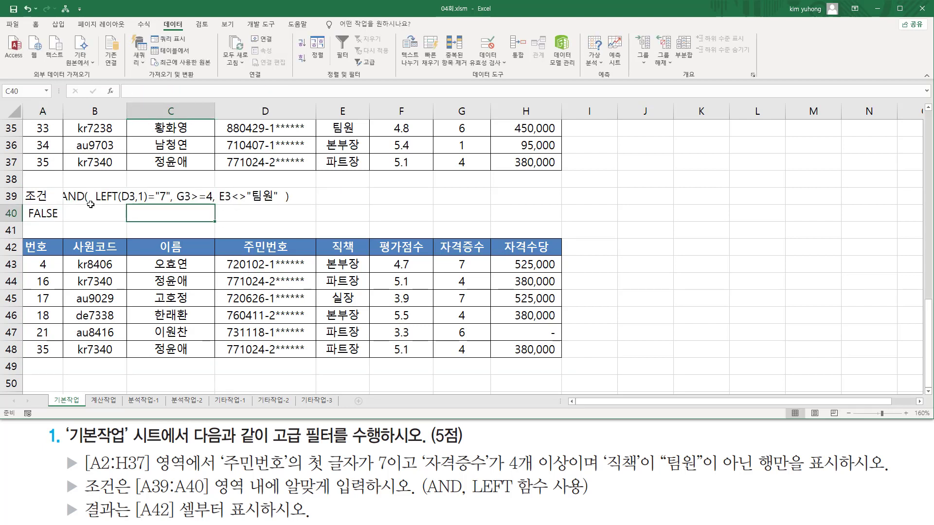
Format the formula text in C39 with red font color and left alignment.
left_click(157, 197)
left_click(36, 24)
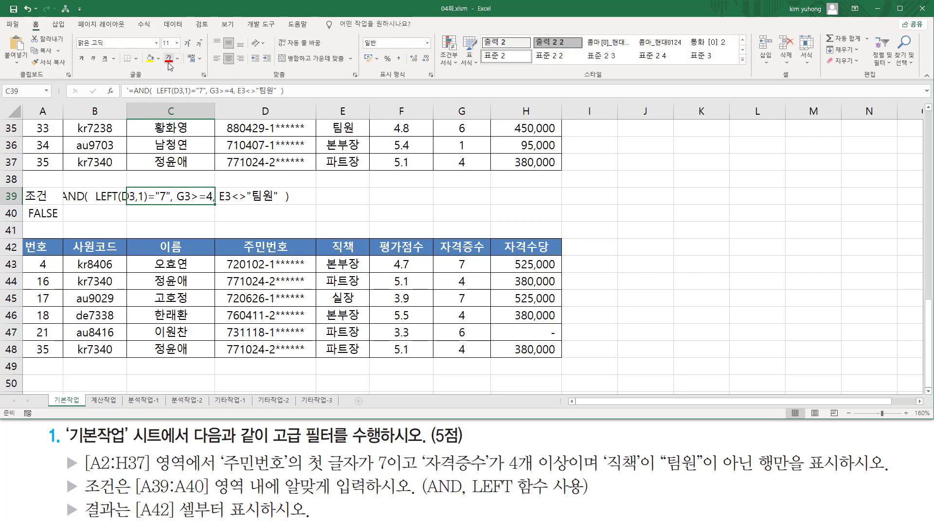
left_click(168, 60)
left_click(217, 59)
left_click(377, 229)
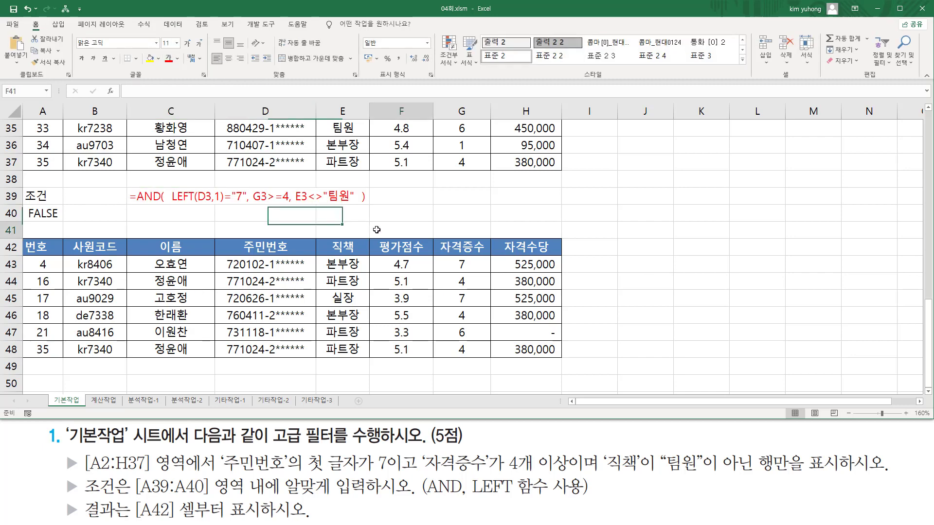
Review the three AND conditions in the formula text in C39, including the LEFT comparison with "7" and the not-equal operator.
left_click_drag(171, 203, 353, 203)
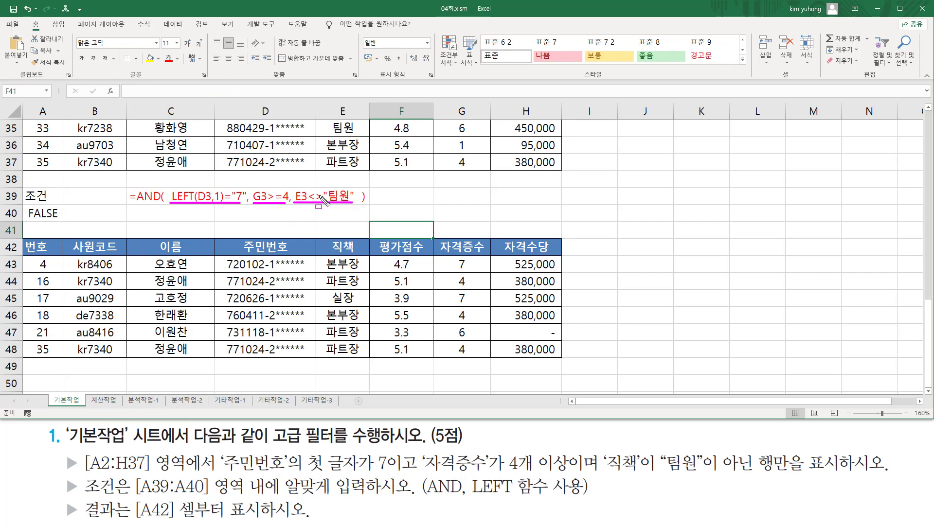
left_click_drag(168, 183, 360, 212)
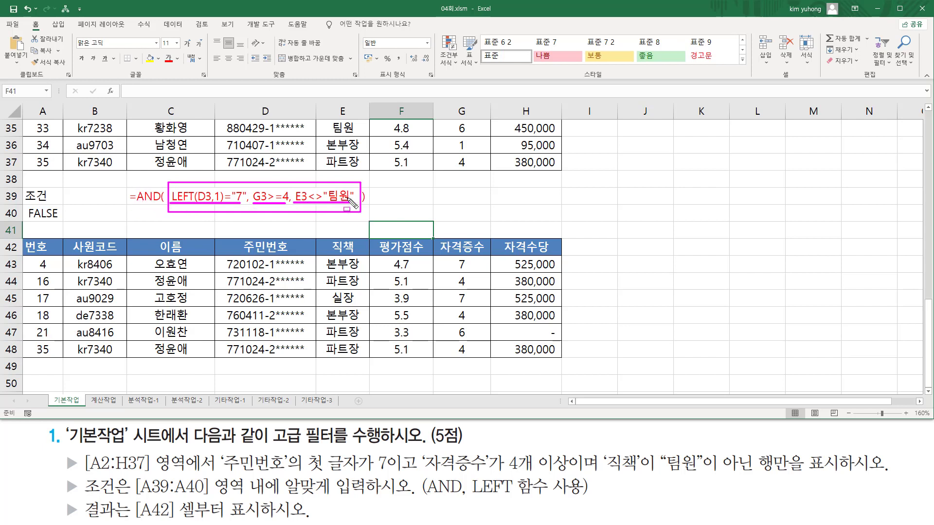
key("e")
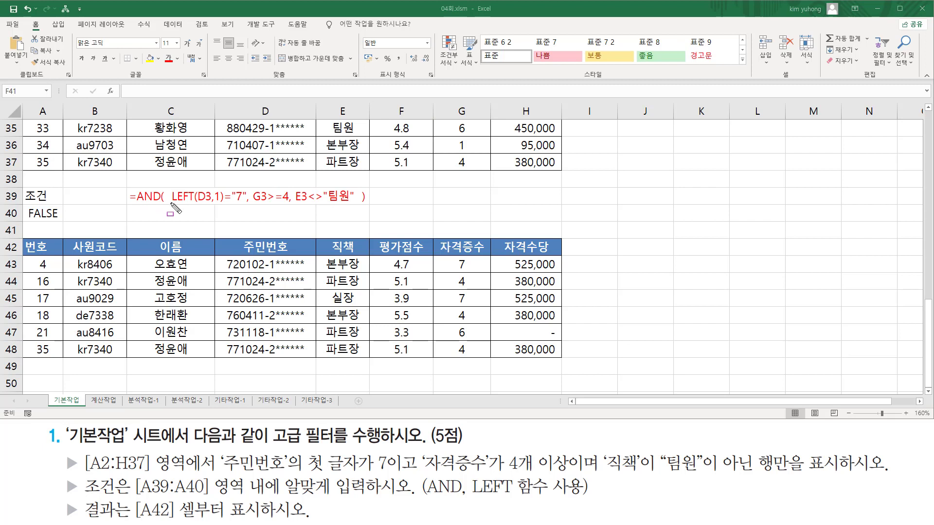
mouse_move(171, 203)
left_mouse_down()
mouse_move(225, 204)
mouse_move(222, 188)
left_mouse_up()
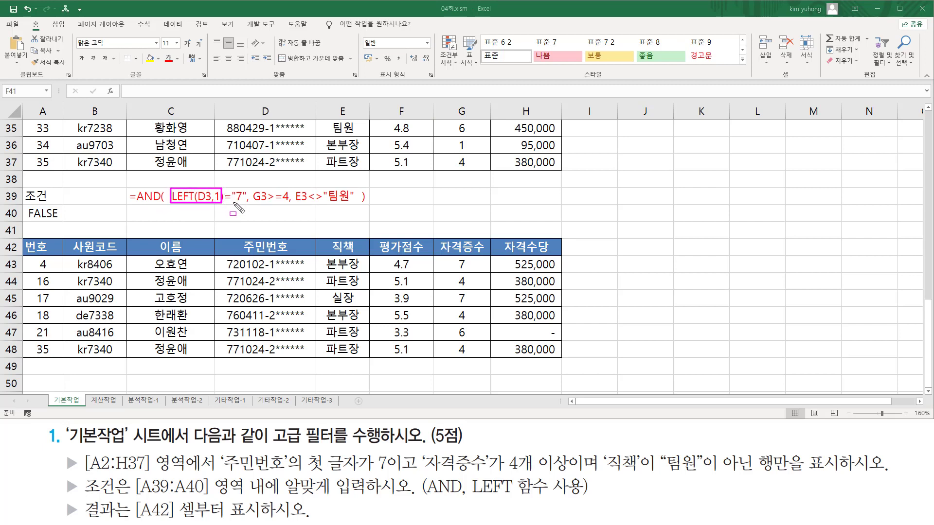
left_click_drag(233, 203, 243, 204)
left_click_drag(253, 203, 288, 203)
left_click_drag(294, 203, 356, 205)
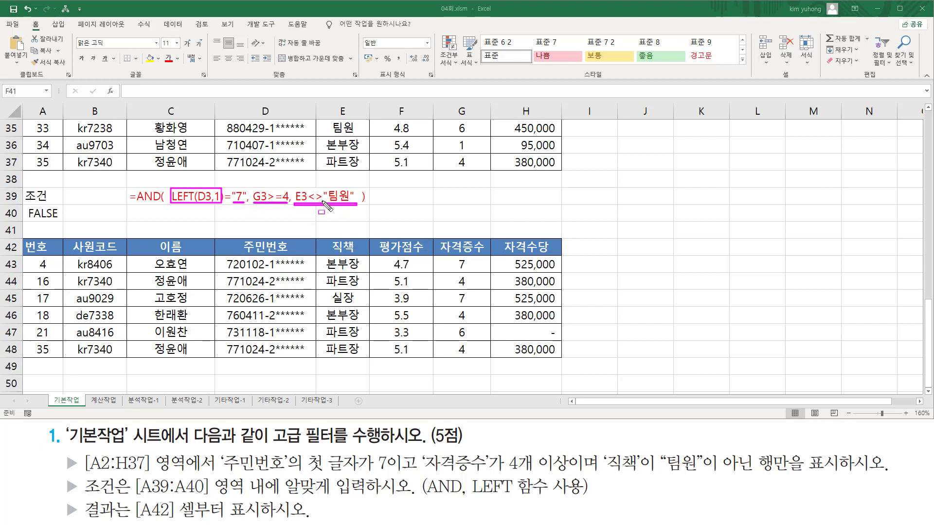
key("Escape")
mouse_move(308, 185)
left_mouse_down()
mouse_move(324, 215)
mouse_move(308, 214)
mouse_move(324, 217)
left_mouse_up()
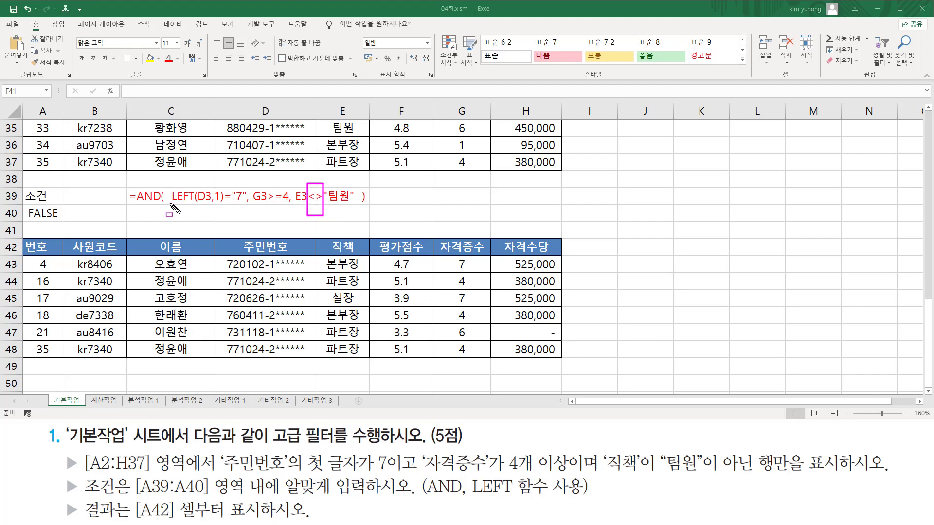
mouse_move(170, 203)
left_mouse_down()
mouse_move(217, 204)
mouse_move(222, 185)
left_mouse_up()
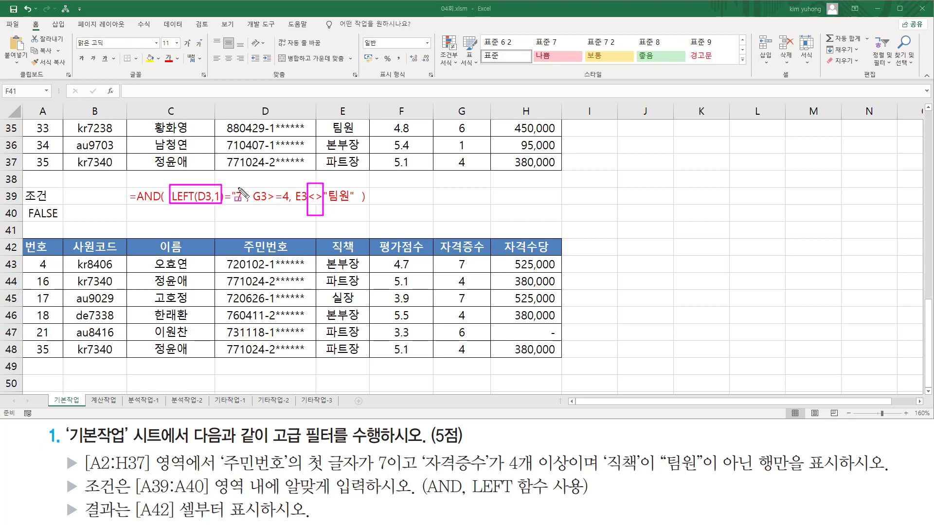
left_click_drag(231, 184, 247, 213)
key("Escape")
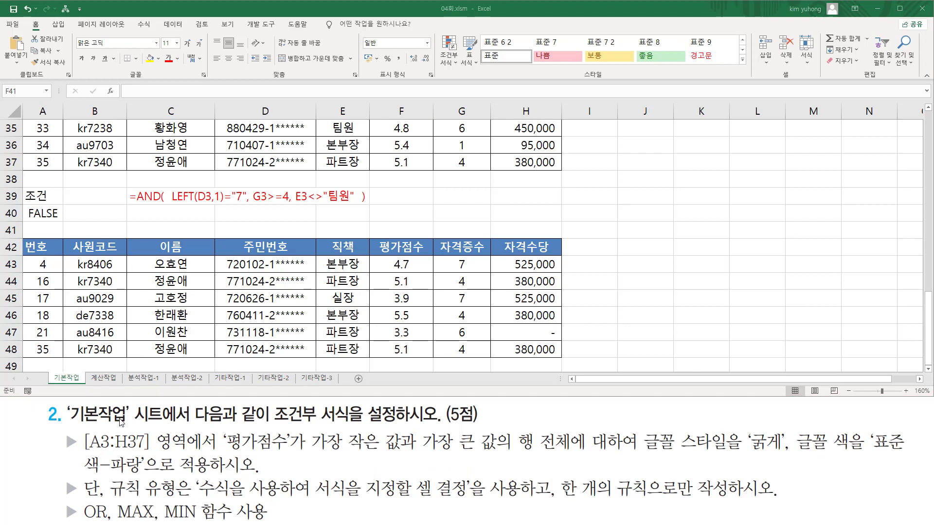
Read the second task on the 기본작업 sheet, including its conditional formatting requirement and target range A3:H37.
key("ctrl+2")
mouse_move(69, 425)
left_mouse_down()
mouse_move(126, 419)
mouse_move(127, 404)
left_mouse_up()
left_click_drag(46, 370, 86, 387)
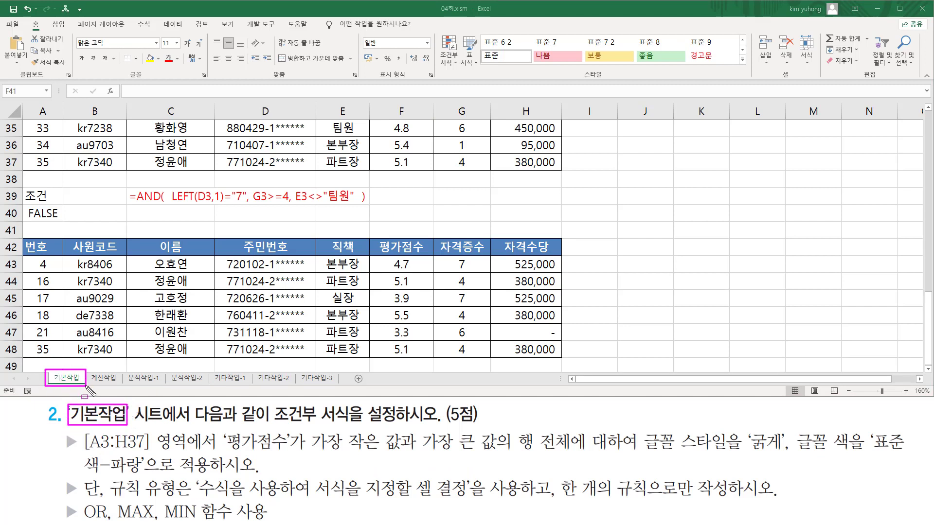
left_click_drag(192, 424, 482, 427)
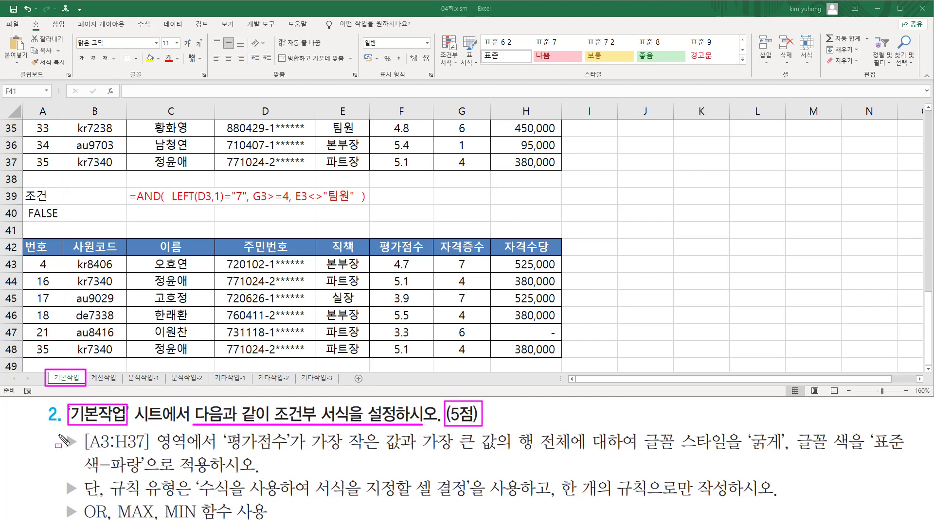
left_click_drag(60, 430, 78, 522)
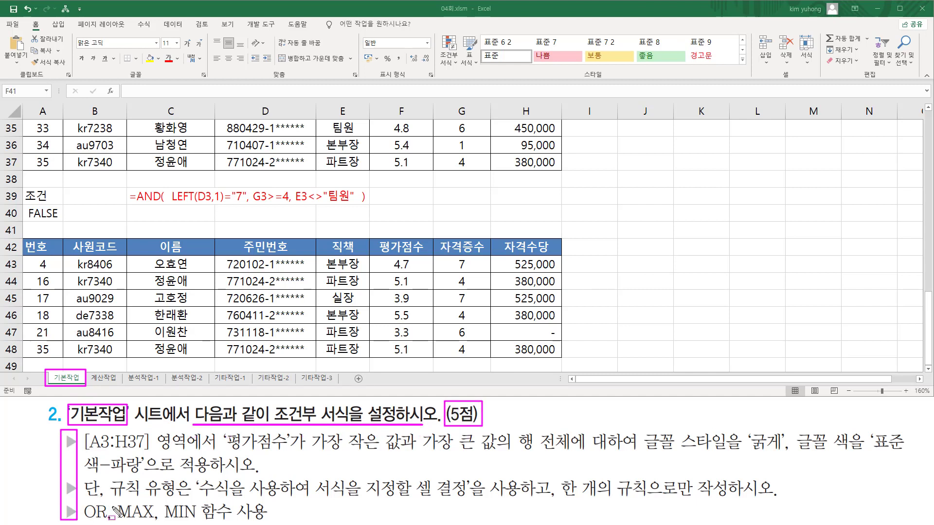
key("Escape")
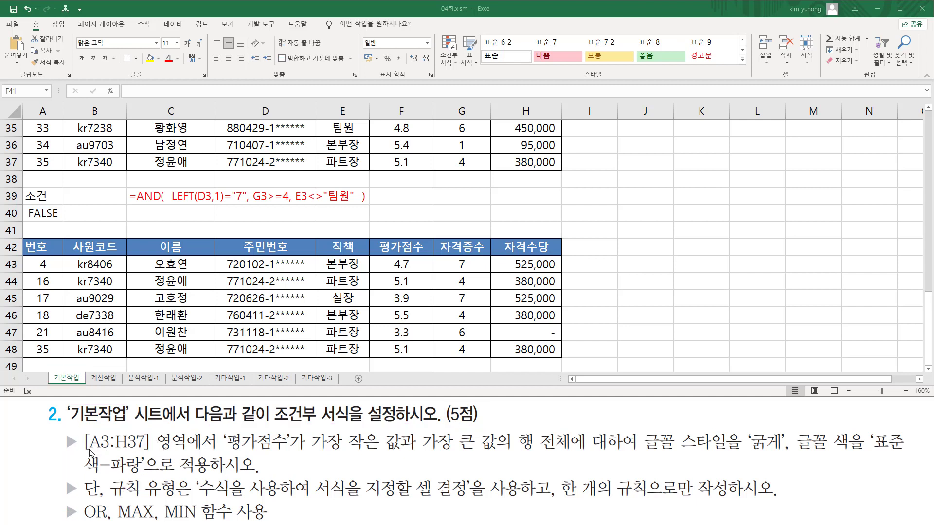
key("ctrl+2")
mouse_move(86, 453)
left_mouse_down()
mouse_move(154, 453)
mouse_move(151, 432)
mouse_move(205, 431)
left_mouse_up()
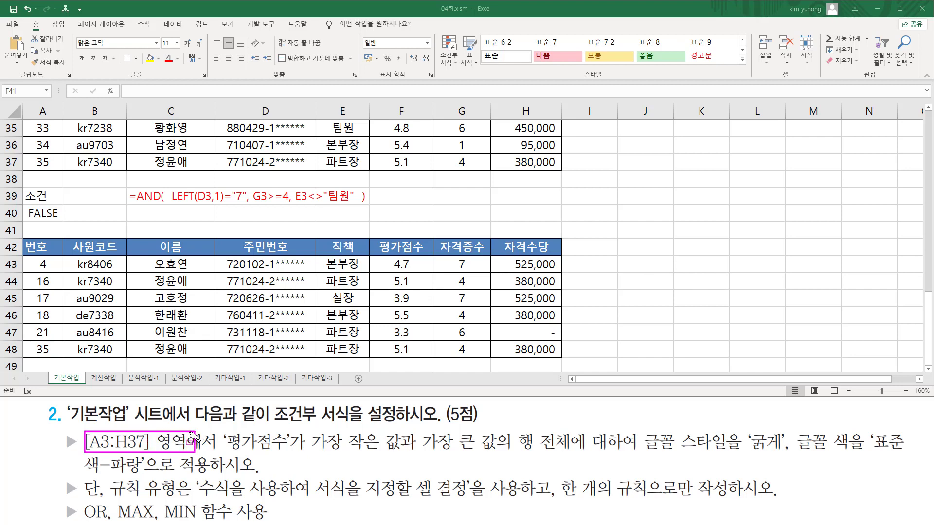
key("Escape")
Select the data range A3:H37 on the 기본작업 sheet, leaving out the header row.
scroll(439, 198, "up", 11)
left_click(43, 165)
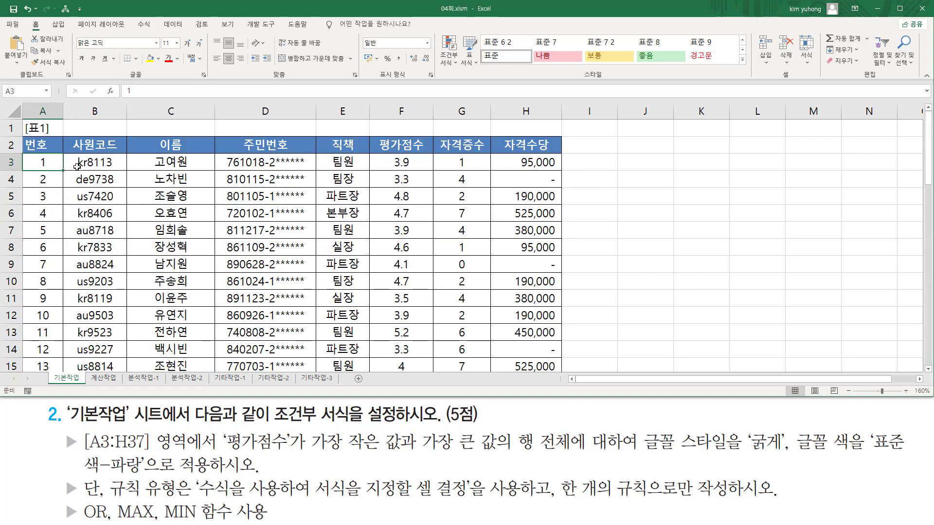
left_click_drag(27, 157, 51, 169)
key("Escape")
left_click(34, 159)
left_click_drag(292, 178, 528, 259)
scroll(359, 258, "up", 9)
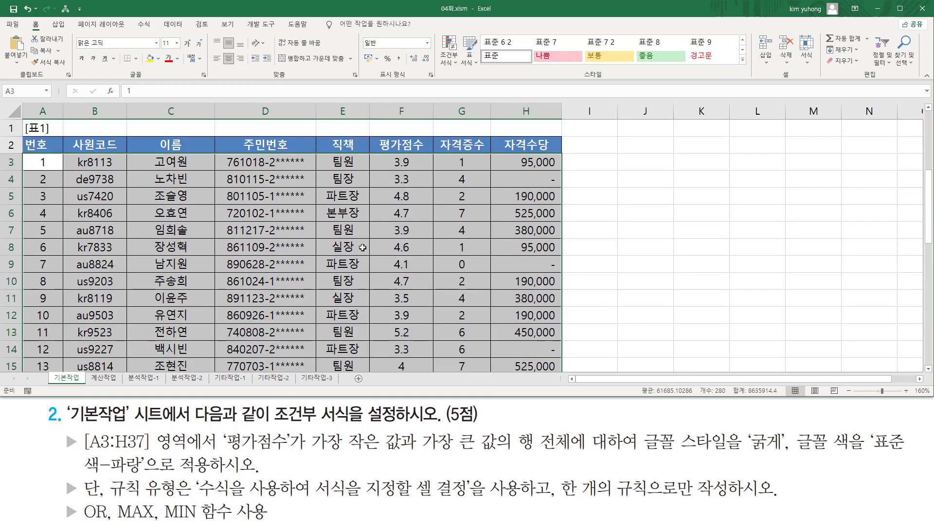
Examine the rule requirements: smallest and largest 평가점수, whole-row formatting, bold standard blue font, a single formula rule, and OR, MAX and MIN.
left_click_drag(222, 452, 291, 448)
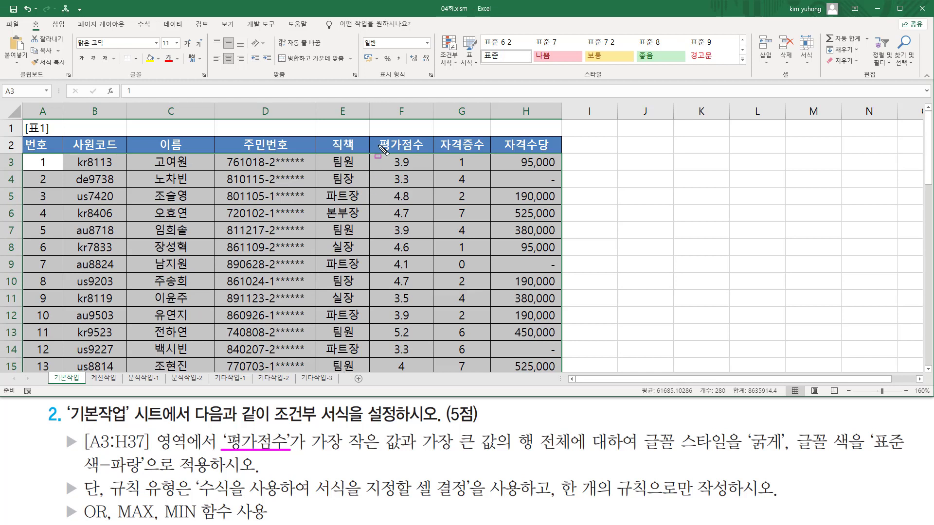
left_click_drag(377, 140, 426, 371)
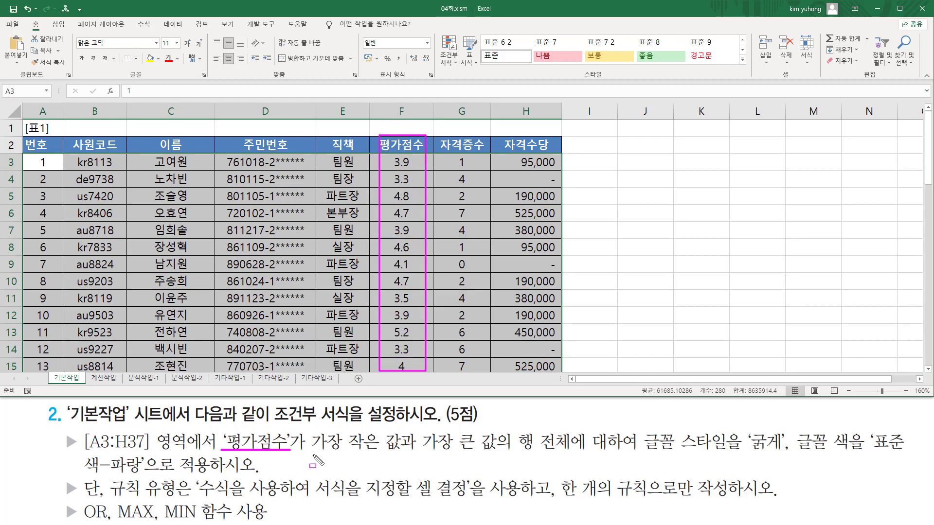
mouse_move(309, 451)
left_mouse_down()
mouse_move(551, 442)
mouse_move(570, 464)
left_mouse_up()
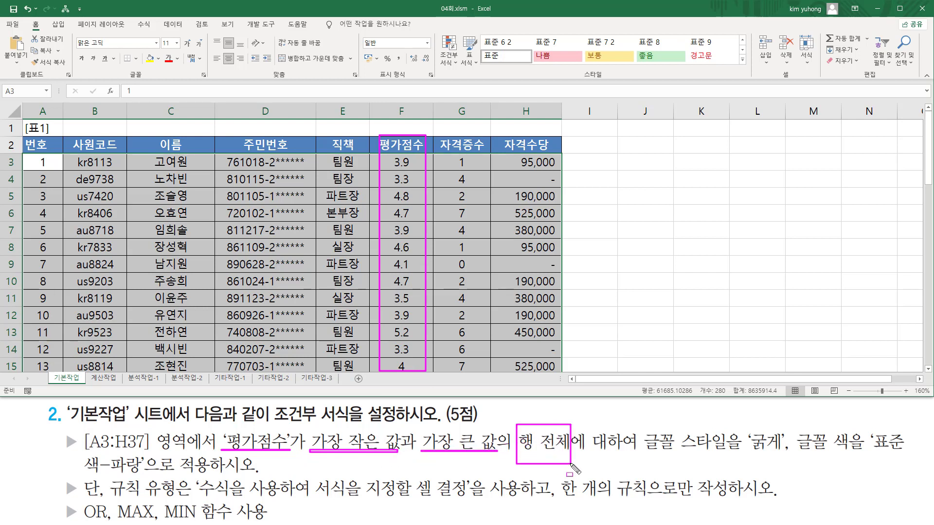
left_click_drag(633, 453, 910, 453)
left_click_drag(78, 472, 218, 471)
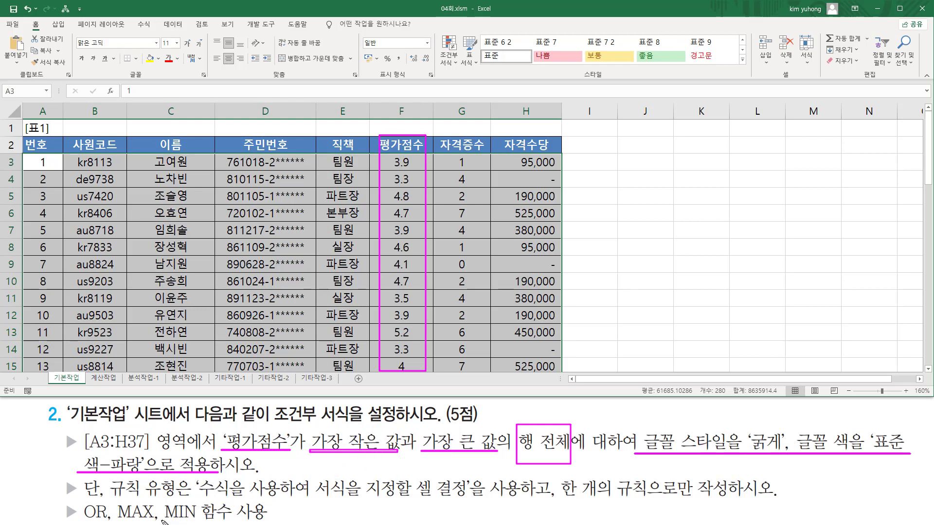
left_click_drag(163, 520, 186, 520)
left_click_drag(117, 520, 150, 521)
mouse_move(80, 498)
left_mouse_down()
mouse_move(107, 520)
mouse_move(190, 497)
mouse_move(730, 498)
left_mouse_up()
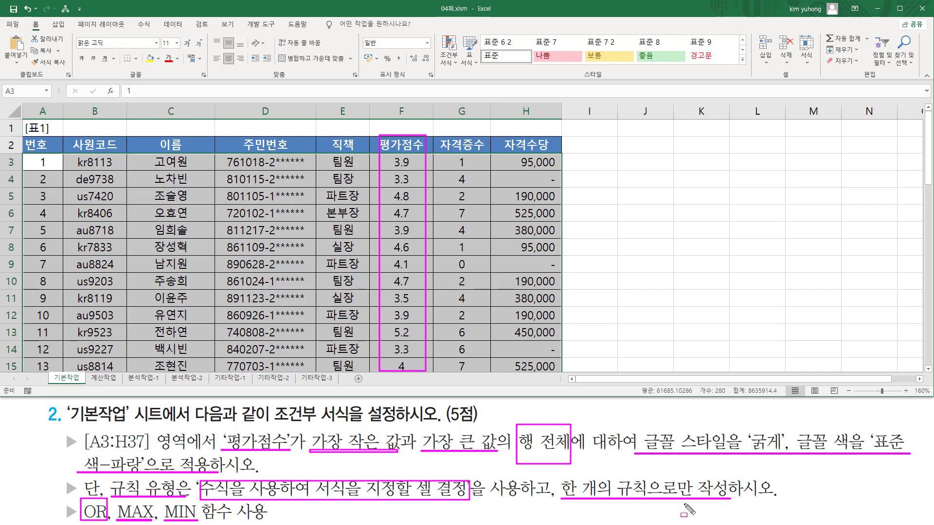
key("Escape")
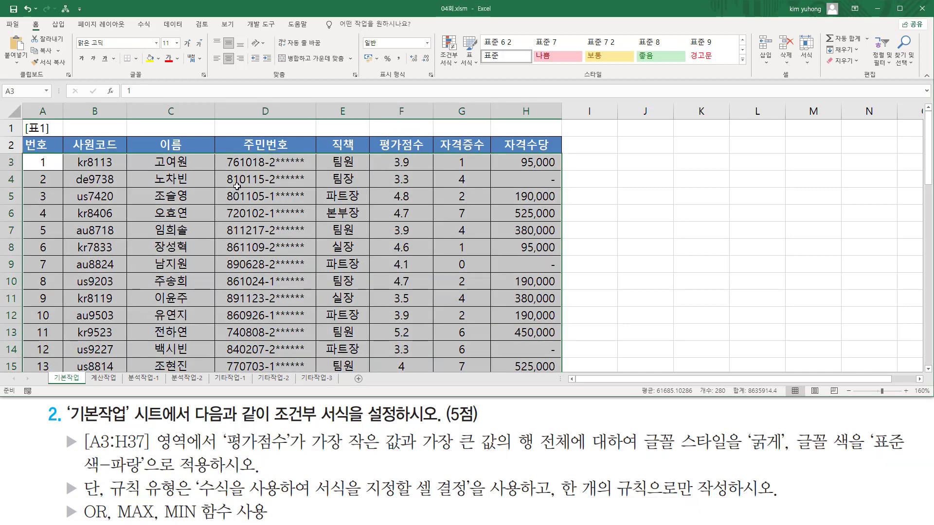
Start a new conditional formatting rule for A3:H37 with the rule type 수식을 사용하여 서식을 지정할 셀 결정.
key("ctrl+2")
left_click_drag(27, 18, 42, 31)
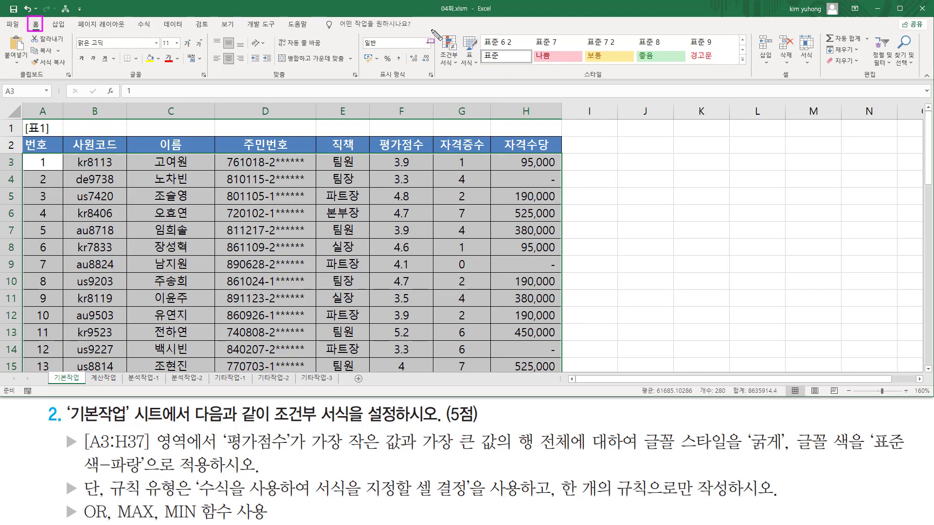
mouse_move(436, 30)
left_mouse_down()
mouse_move(451, 77)
mouse_move(463, 70)
left_mouse_up()
key("Escape")
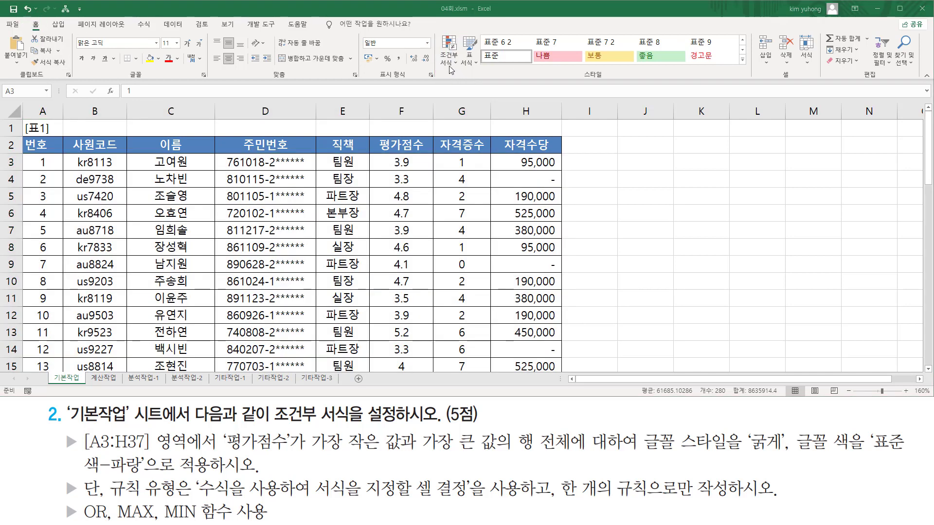
left_click(448, 63)
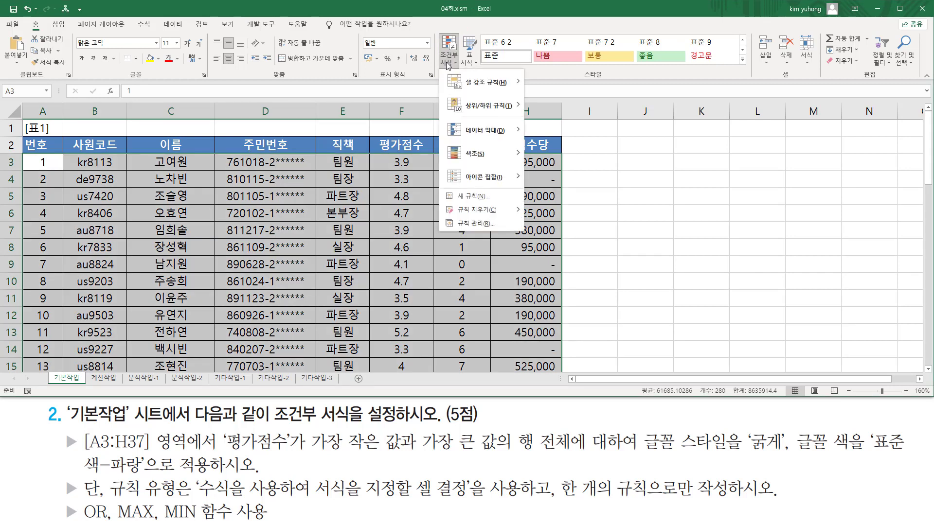
left_click(479, 196)
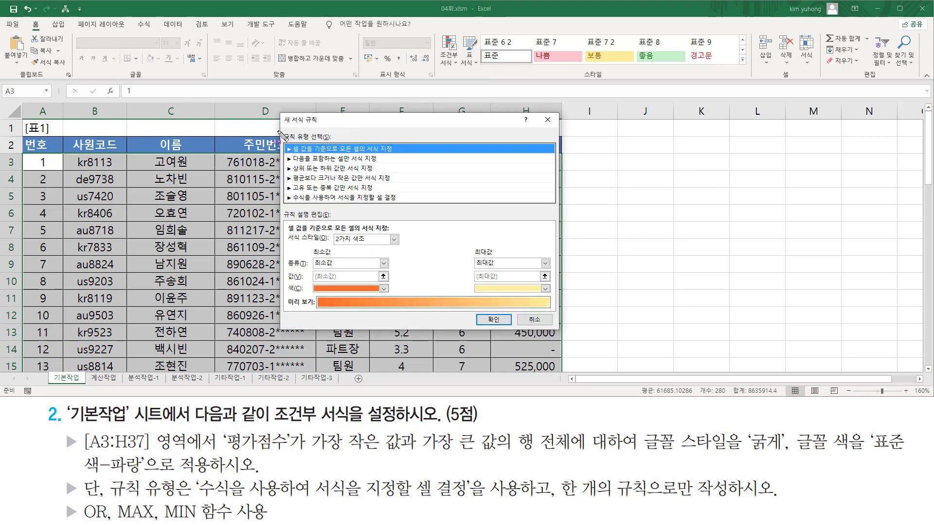
mouse_move(281, 130)
left_mouse_down()
mouse_move(298, 142)
mouse_move(331, 141)
left_mouse_up()
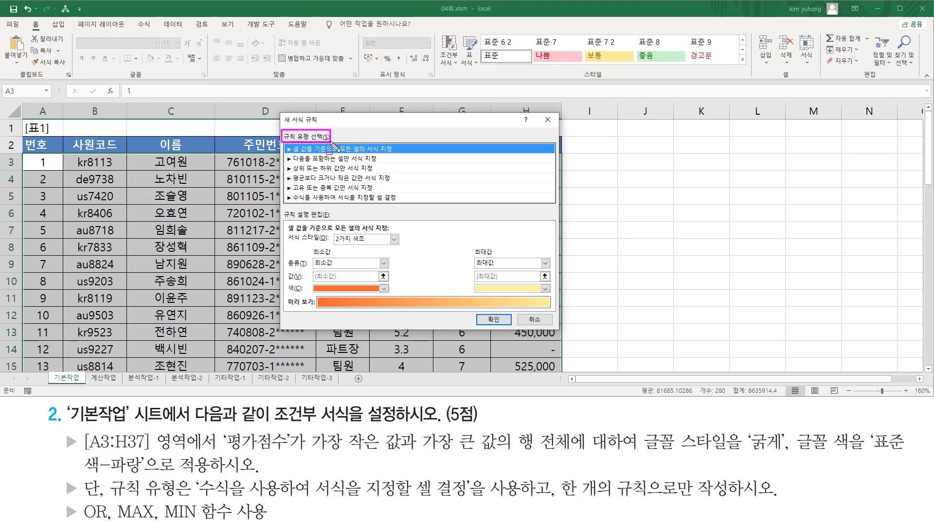
key("Escape")
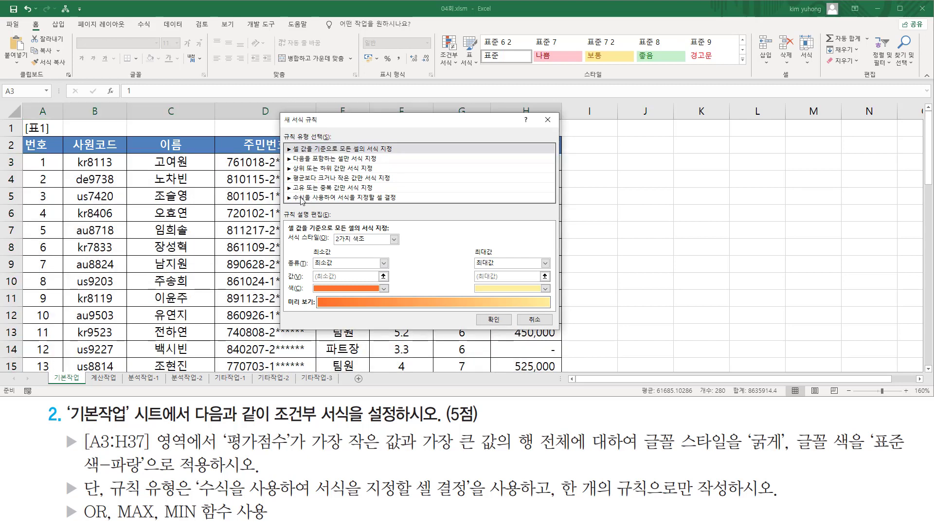
left_click(299, 199)
left_click_drag(286, 192, 410, 207)
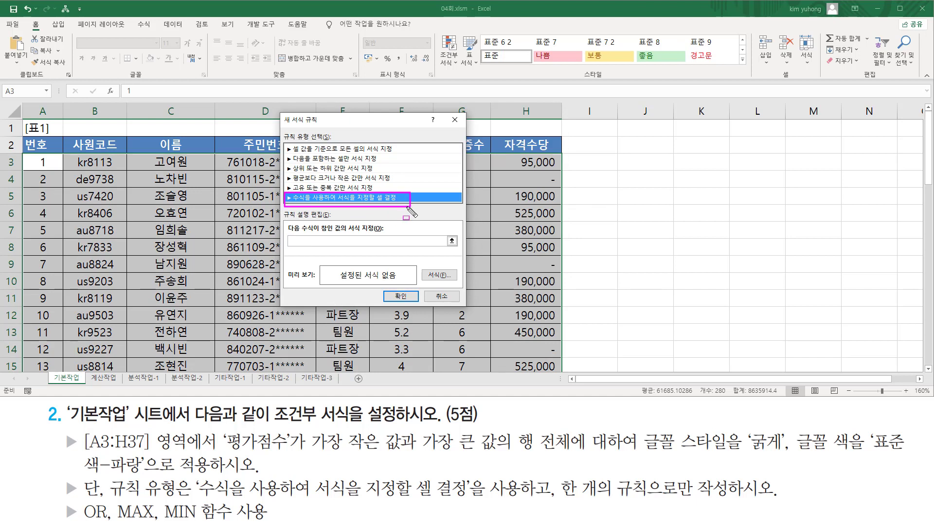
left_click_drag(288, 245, 384, 245)
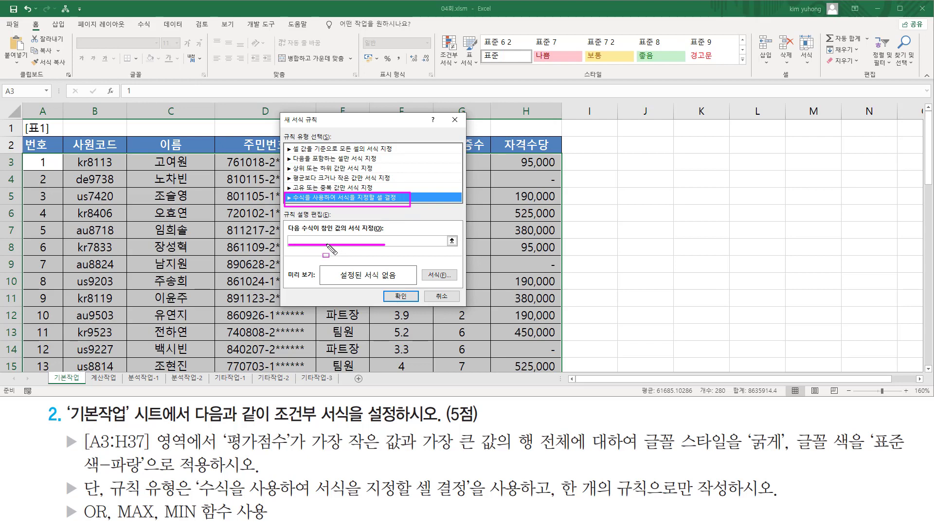
Enter the rule formula's beginning, =or( min($F$3:$F$37), max($F$3:$F$37), taking both ranges from the 평가점수 column.
left_click(311, 242)
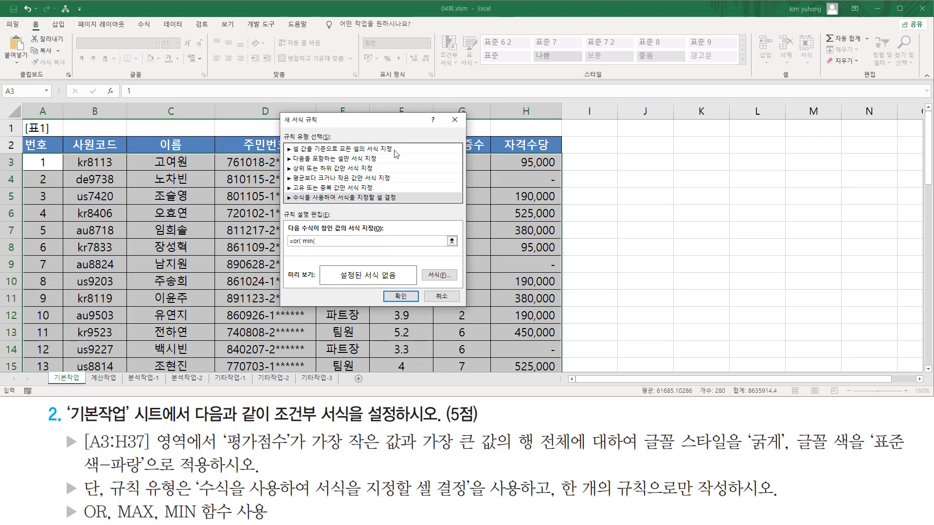
left_click_drag(386, 126, 183, 125)
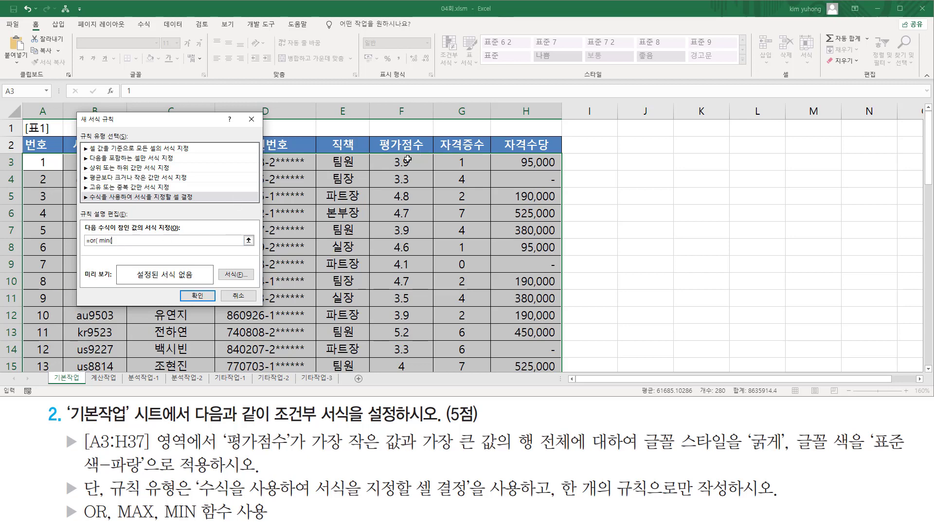
left_click_drag(408, 160, 403, 335)
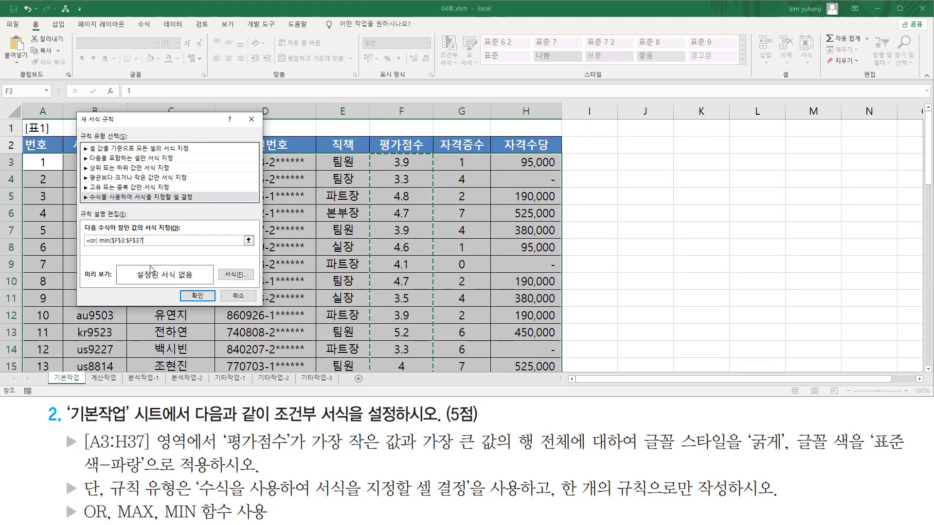
left_click_drag(111, 245, 142, 245)
left_click(149, 241)
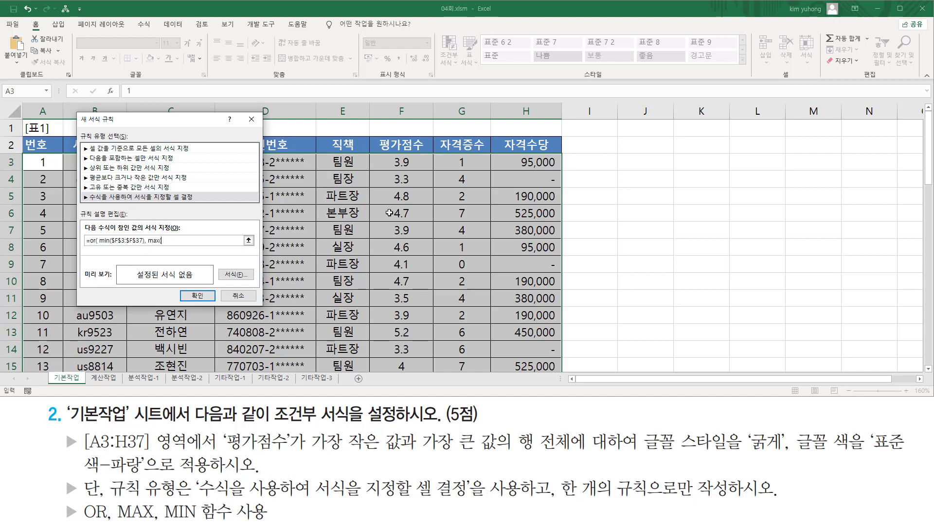
left_click_drag(412, 162, 413, 333)
left_click_drag(98, 246, 190, 246)
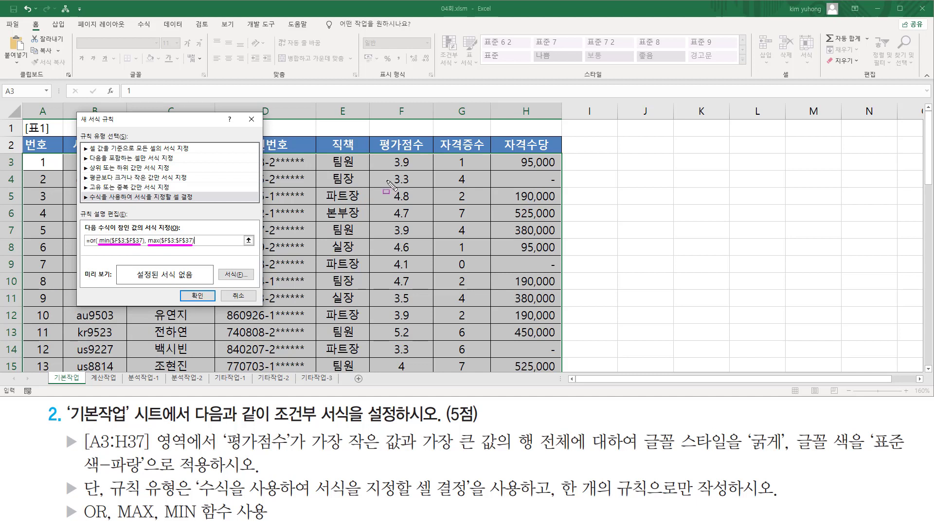
left_click_drag(385, 155, 419, 171)
key("Escape")
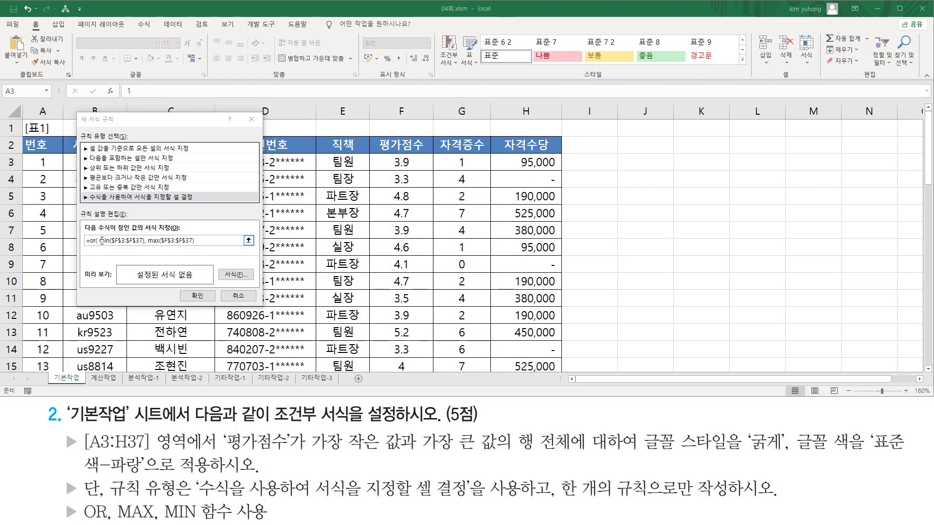
Insert $F$3= before the min function so the first OR condition reads $F$3=min($F$3:$F$37).
left_click(100, 241)
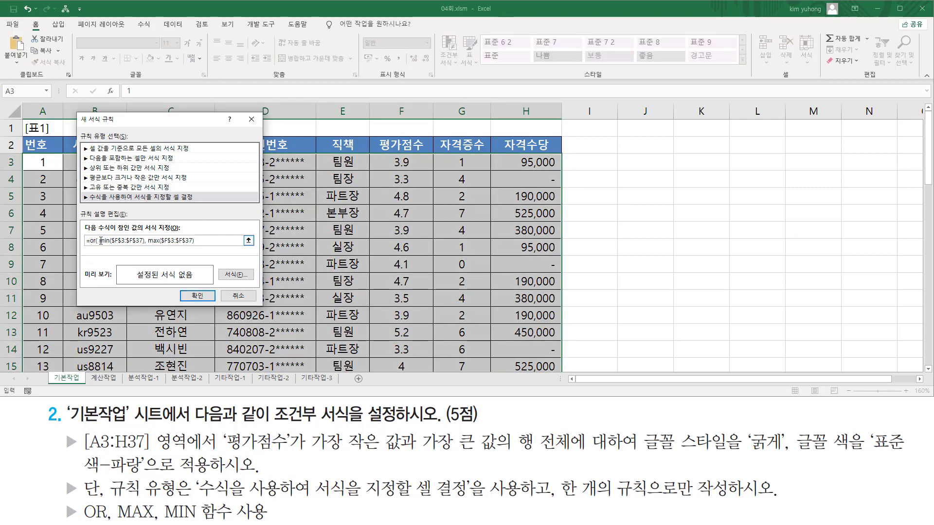
left_click(397, 162)
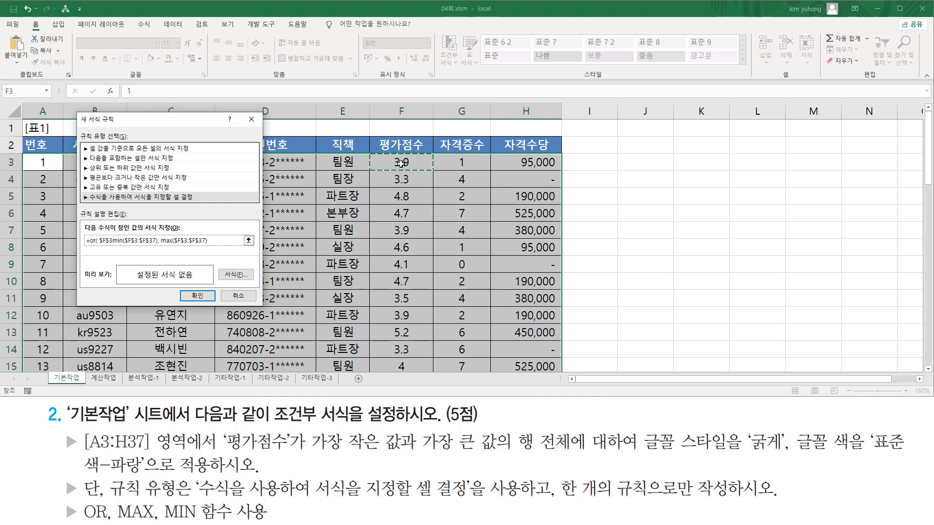
type("=")
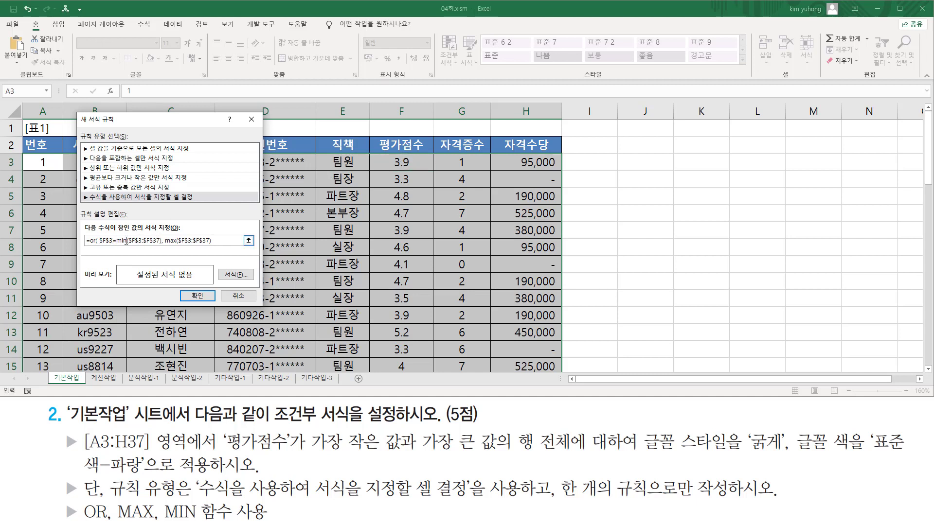
left_click_drag(99, 245, 161, 248)
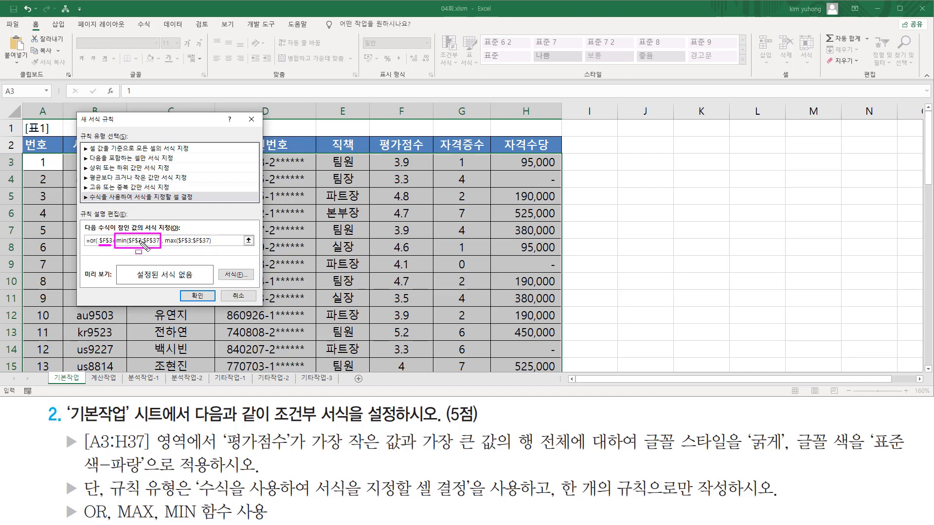
key("Escape")
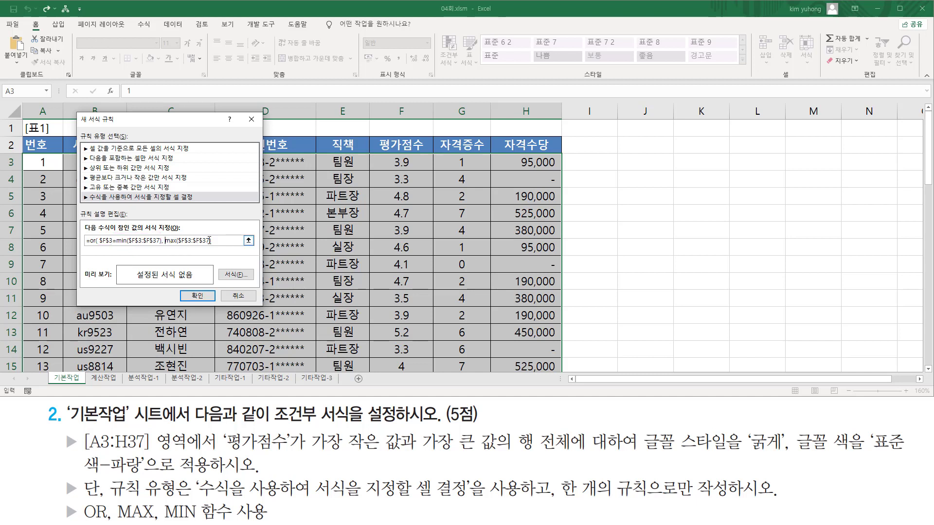
Insert $F$3= before the max function and close the OR parenthesis, giving =or( $F$3=min($F$3:$F$37), $F$3=max($F$3:$F$37) ).
type(")")
left_click(395, 161)
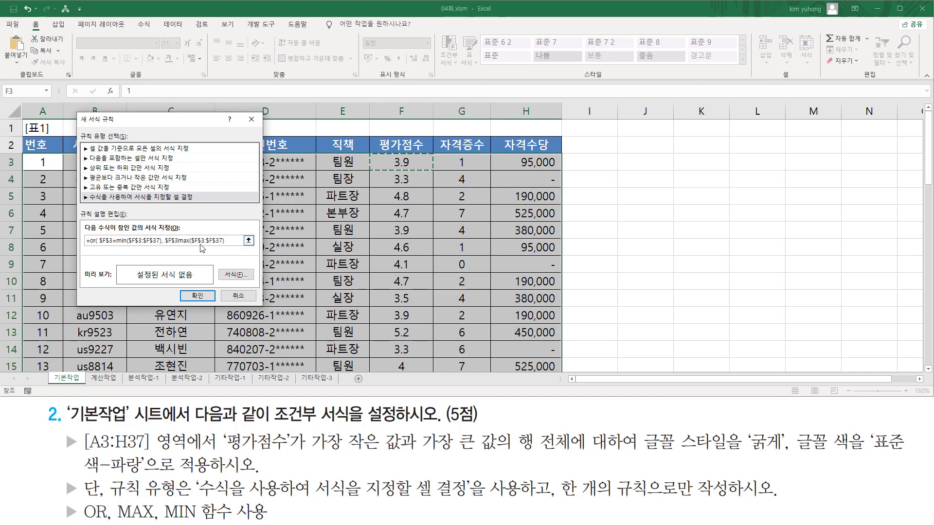
type("=")
left_click(239, 241)
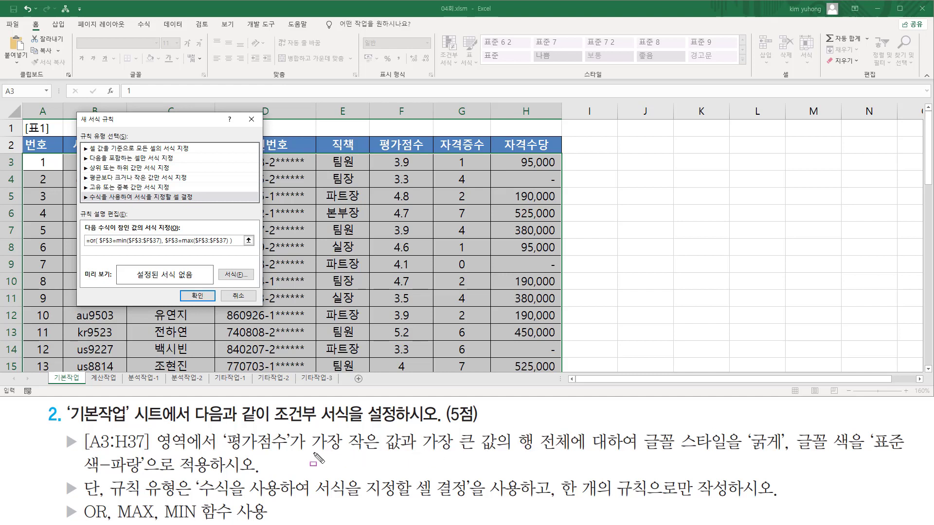
mouse_move(314, 453)
left_mouse_down()
mouse_move(510, 453)
mouse_move(571, 468)
left_mouse_up()
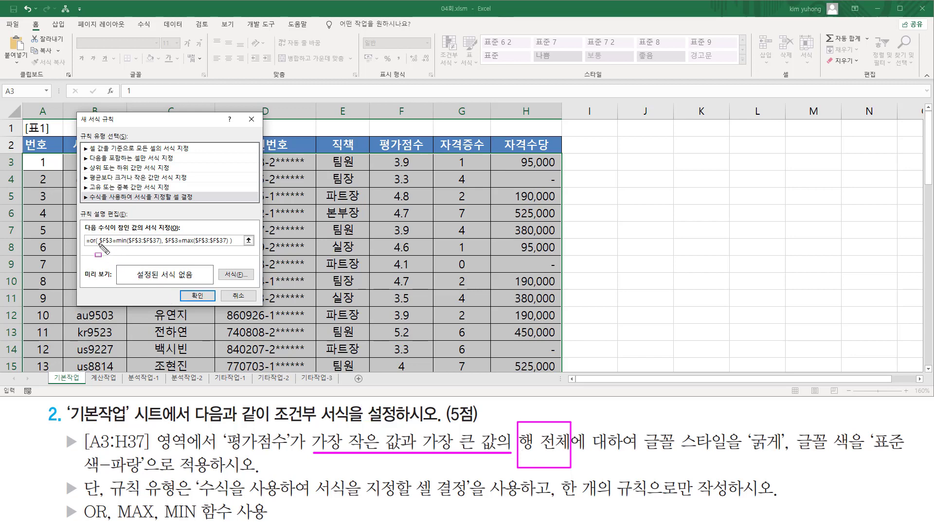
Change both $F$3 comparison references in the rule formula to $F3, giving =or( $F3=min($F$3:$F$37), $F3=max($F$3:$F$37) ).
left_click_drag(98, 245, 175, 245)
left_click(106, 242)
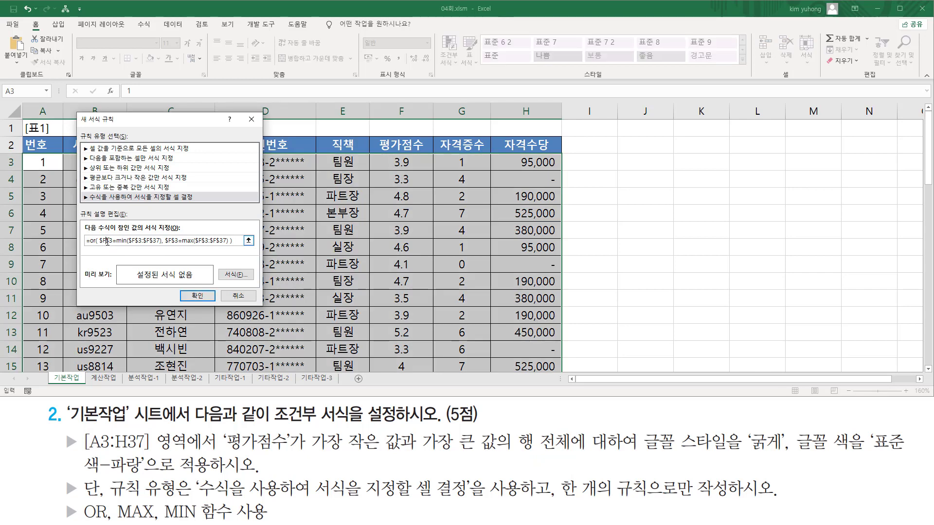
key("F4")
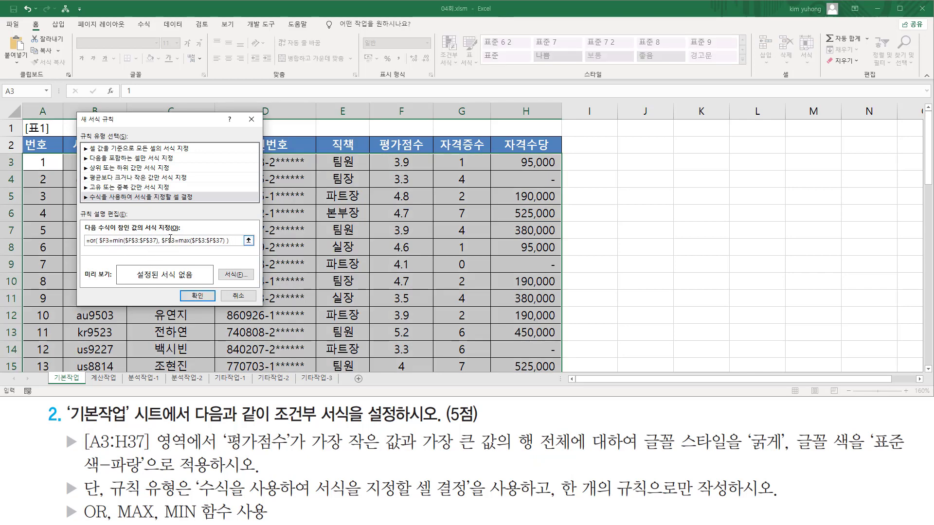
key("F4")
left_click_drag(174, 244, 224, 243)
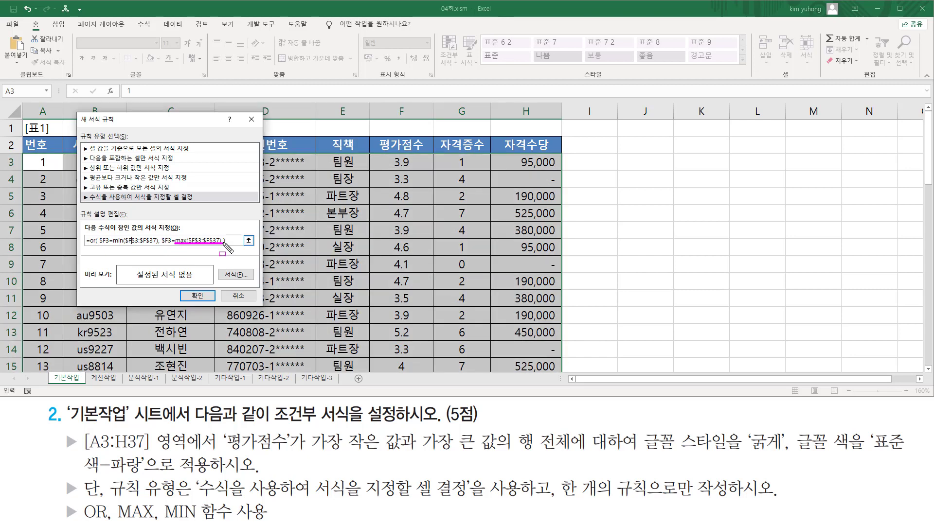
left_click_drag(116, 245, 157, 244)
key("Escape")
left_click(235, 240)
Set the rule's font style to 굵게 and font color to standard blue (표준 색-파랑), and apply the rule to A3:H37.
mouse_move(219, 266)
left_mouse_down()
mouse_move(231, 283)
mouse_move(255, 285)
left_mouse_up()
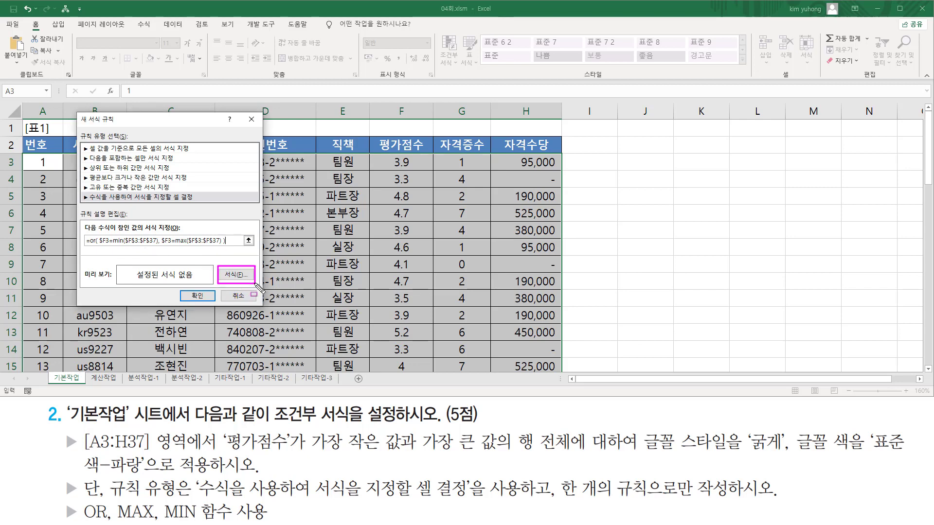
key("Escape")
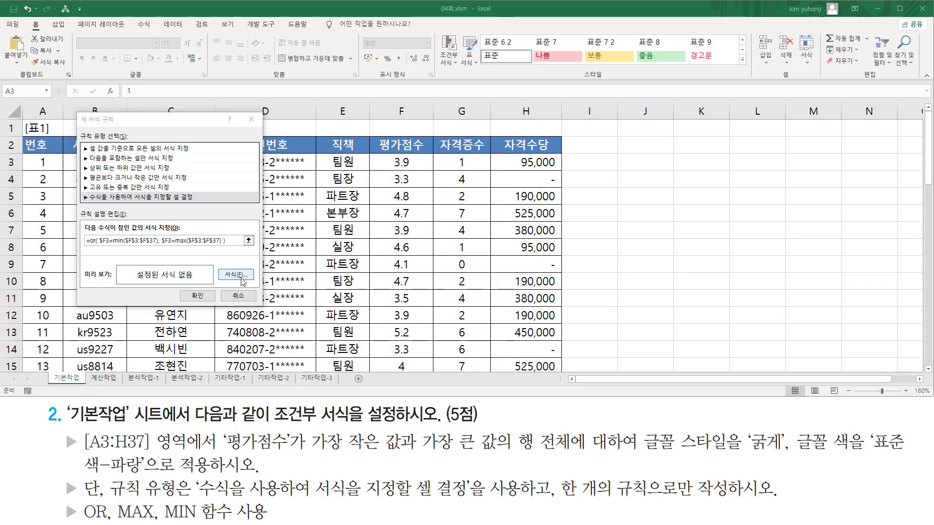
left_click(234, 276)
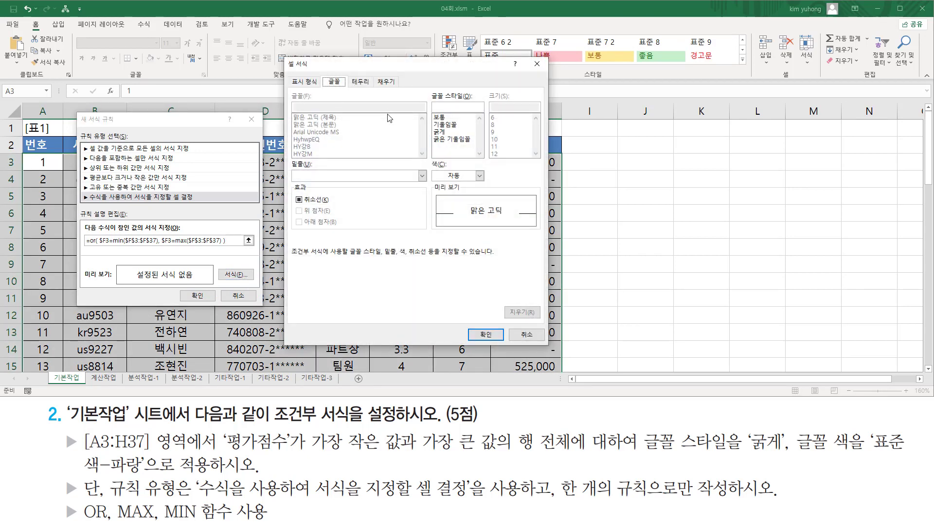
left_click_drag(643, 450, 900, 455)
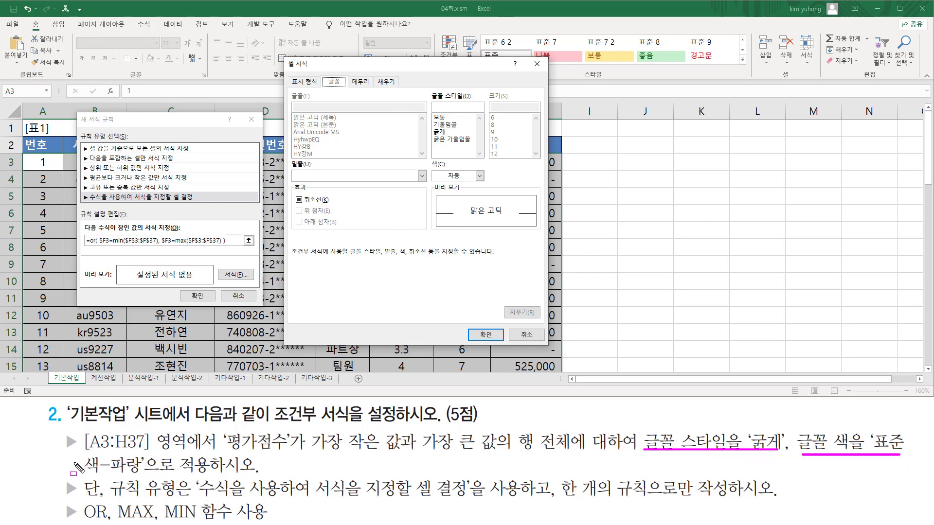
left_click_drag(82, 473, 183, 474)
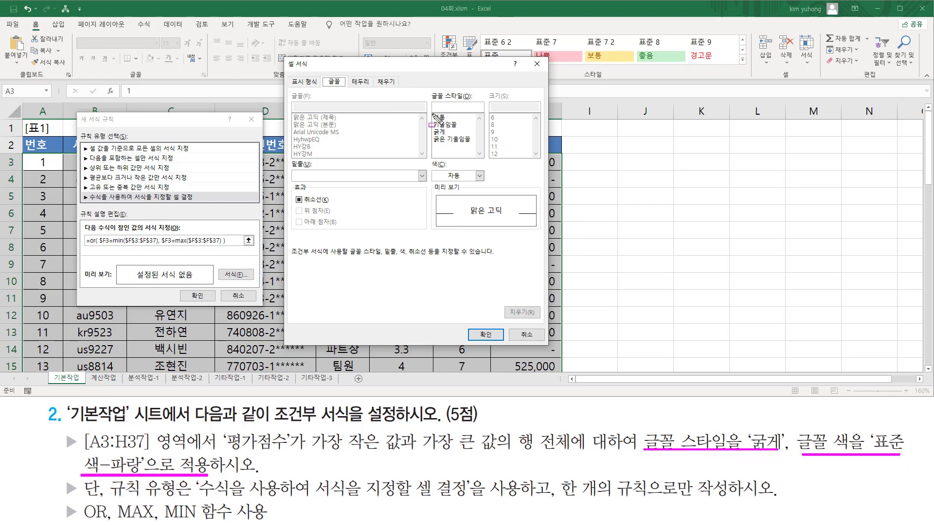
key("Escape")
left_click(439, 132)
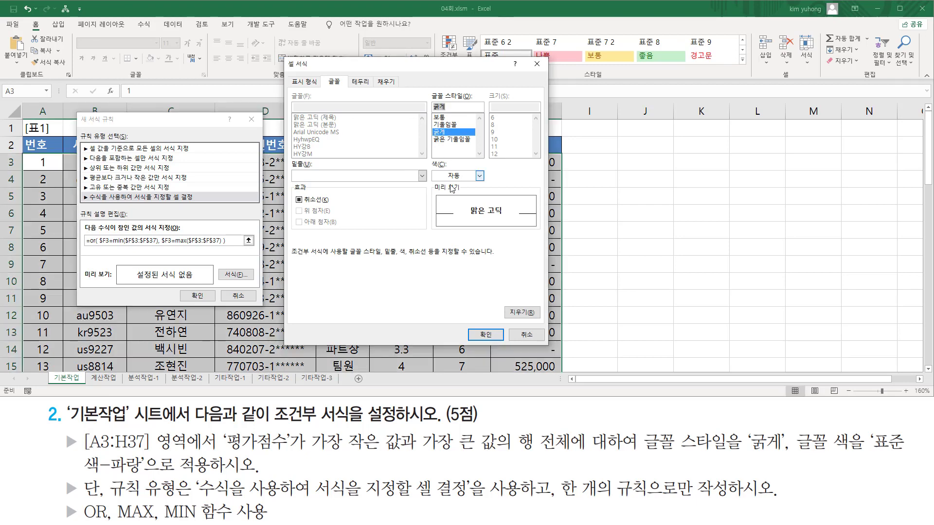
left_click(479, 175)
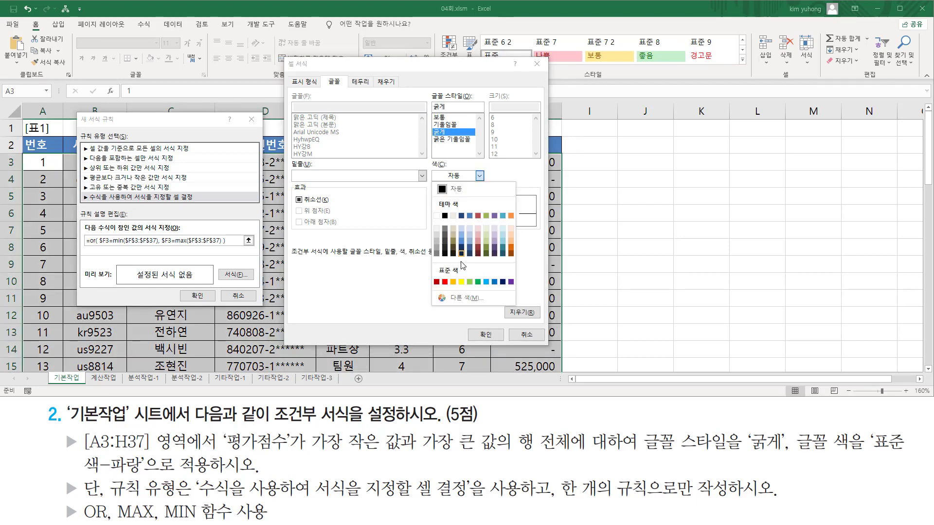
left_click(494, 282)
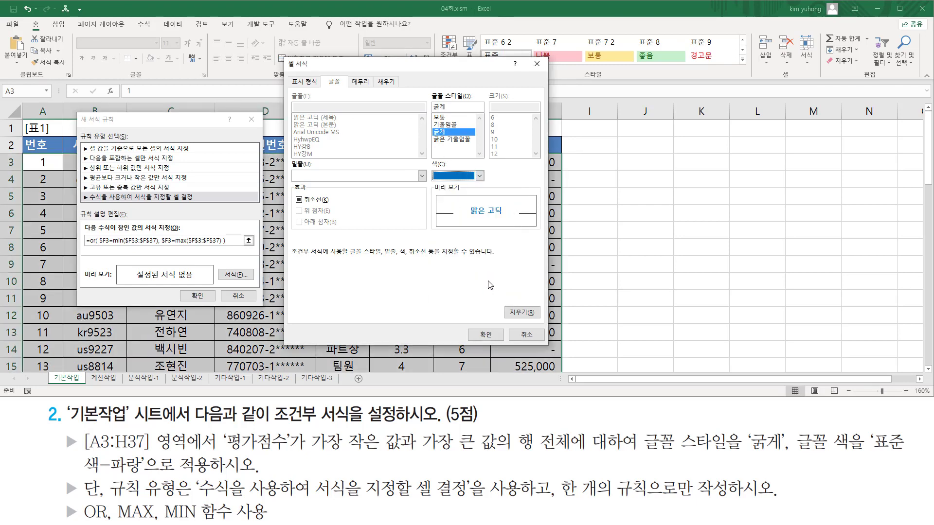
left_click(485, 334)
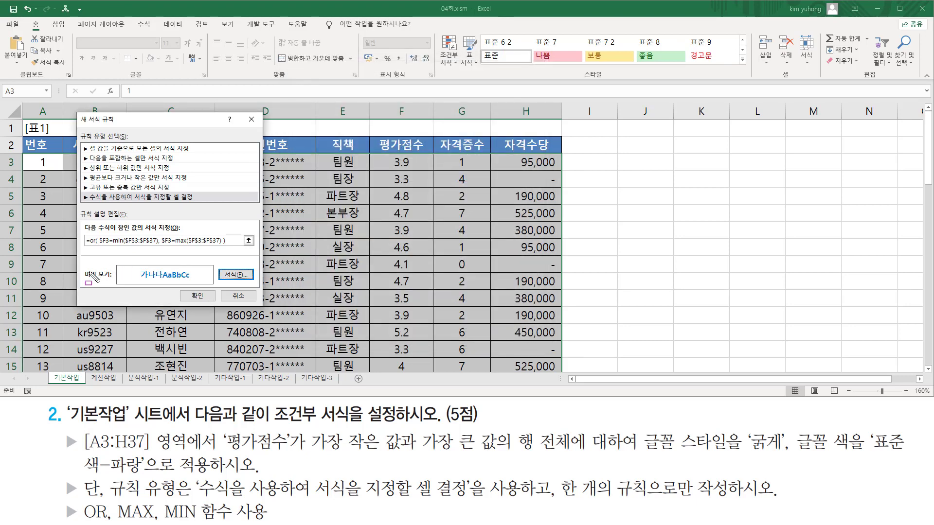
left_click_drag(81, 263, 213, 283)
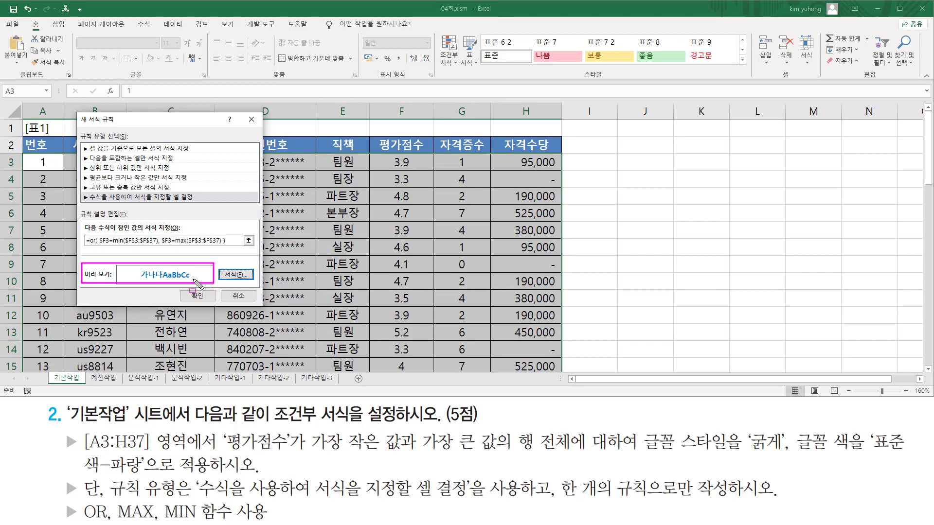
left_click_drag(181, 291, 218, 302)
left_click(203, 296)
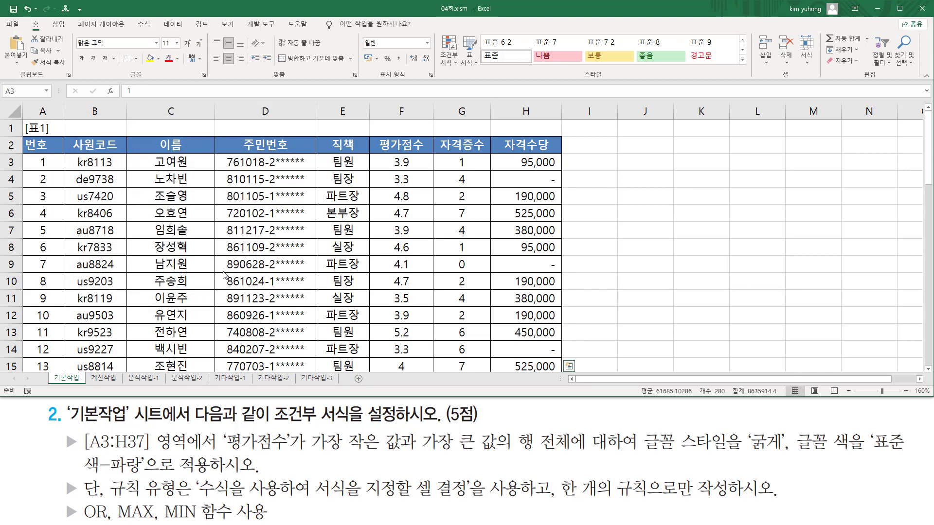
Check the rows of A3:H37 to see which 평가점수 values receive the bold blue formatting.
scroll(224, 274, "down", 7)
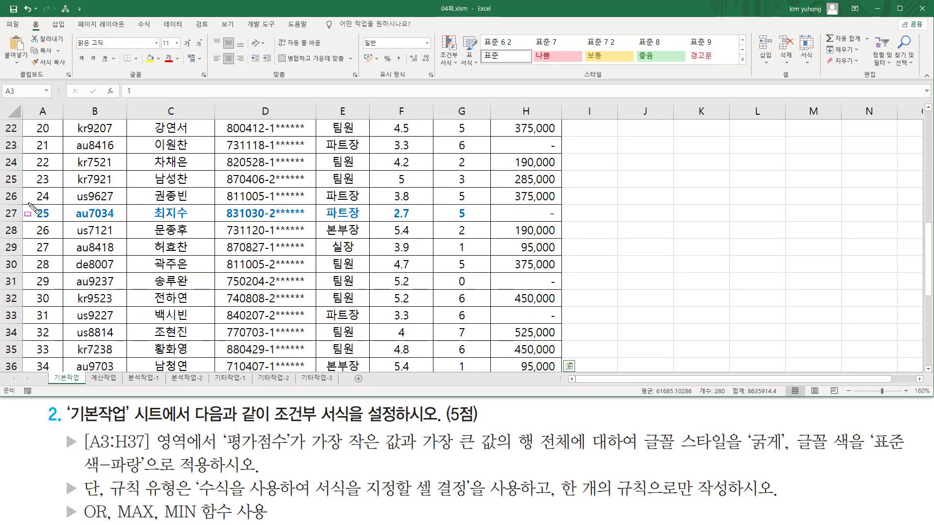
mouse_move(27, 203)
left_mouse_down()
mouse_move(552, 238)
mouse_move(568, 221)
left_mouse_up()
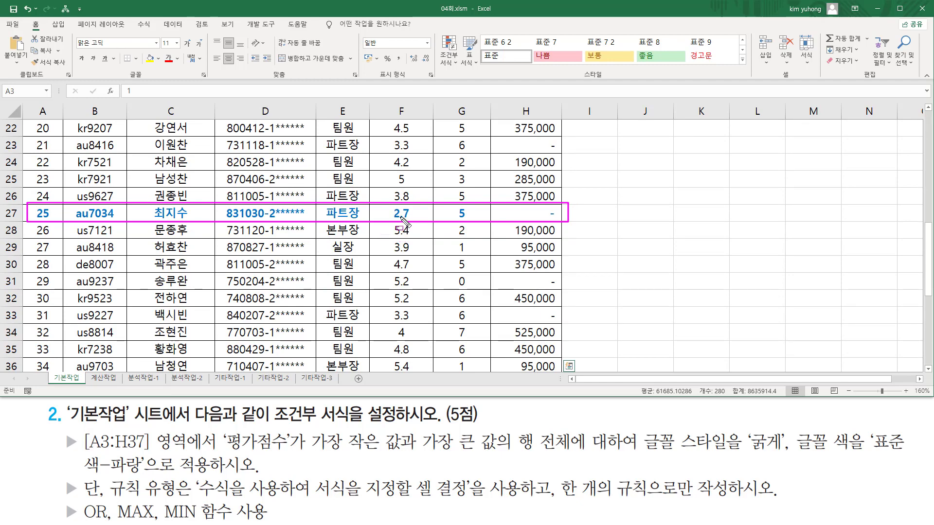
scroll(368, 245, "down", 3)
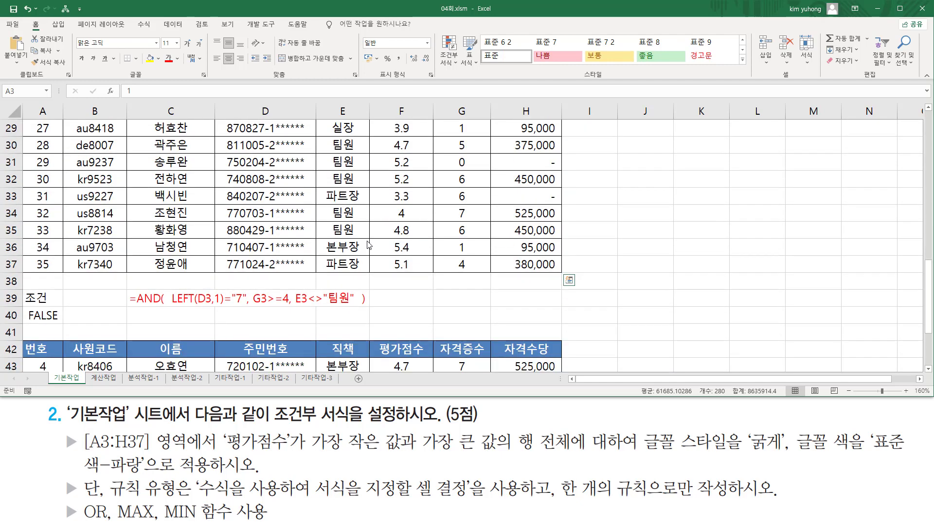
scroll(368, 244, "up", 7)
mouse_move(376, 323)
left_mouse_down()
mouse_move(389, 337)
mouse_move(414, 339)
left_mouse_up()
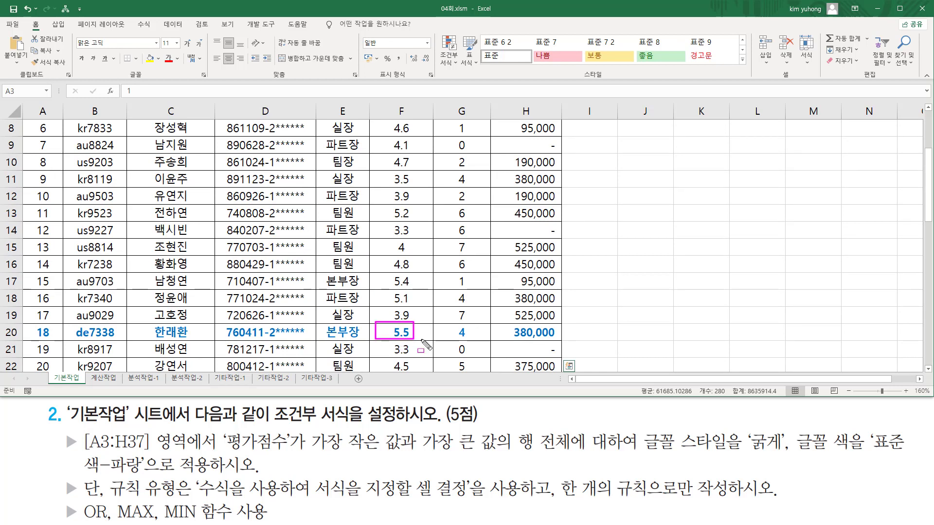
scroll(394, 311, "down", 3)
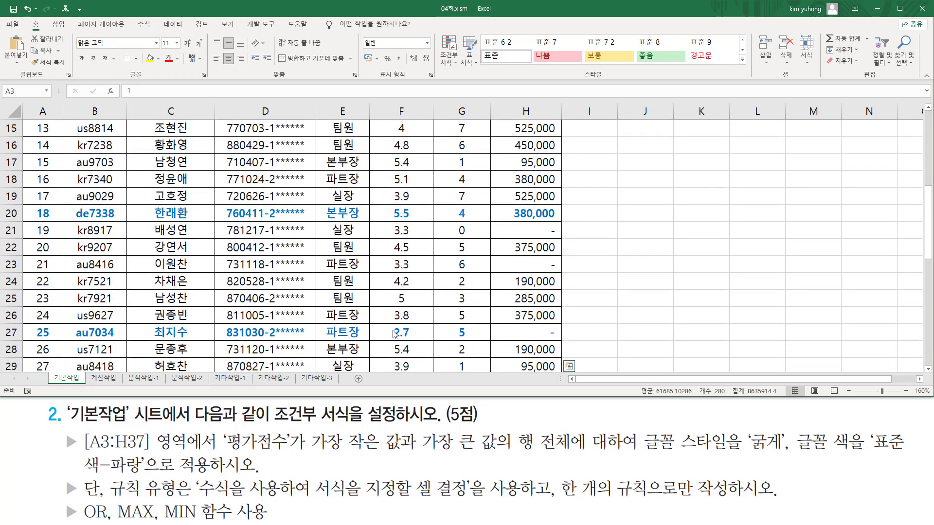
scroll(392, 232, "up", 5)
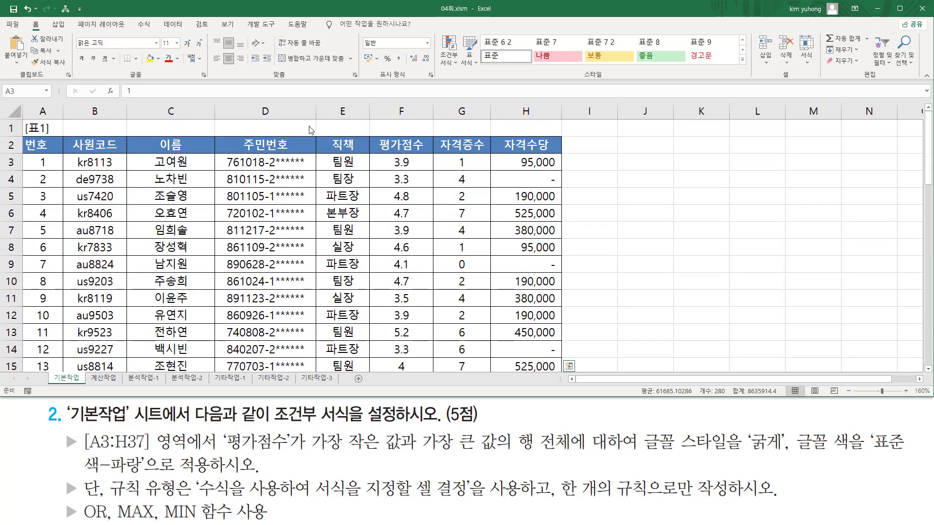
Note the rule formula in C1 as red text: =or( $F3 = min($F$3:$F$37) , $F3 = max($F$3:$F$37) ).
left_click(182, 126)
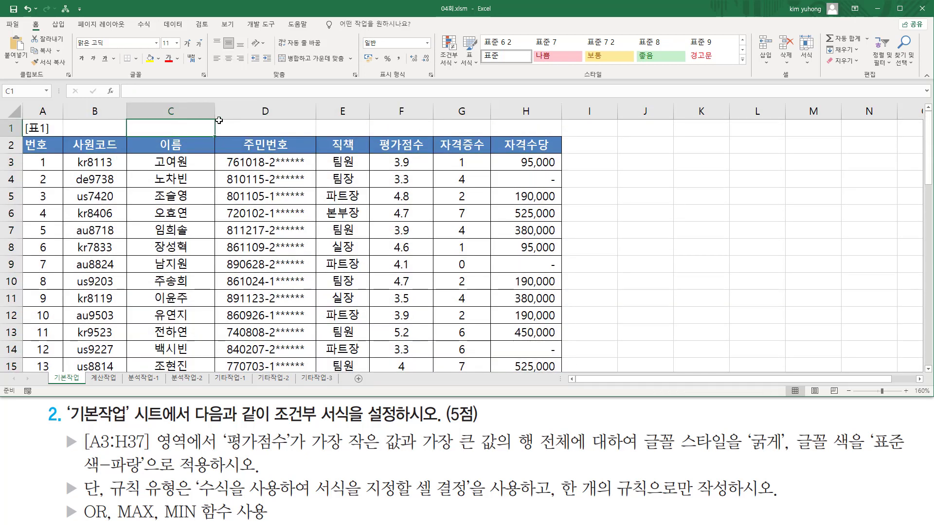
type("=or( $F3=min($F$3:$F$37), $F3=max($F$3:$F$37) )")
key("Return")
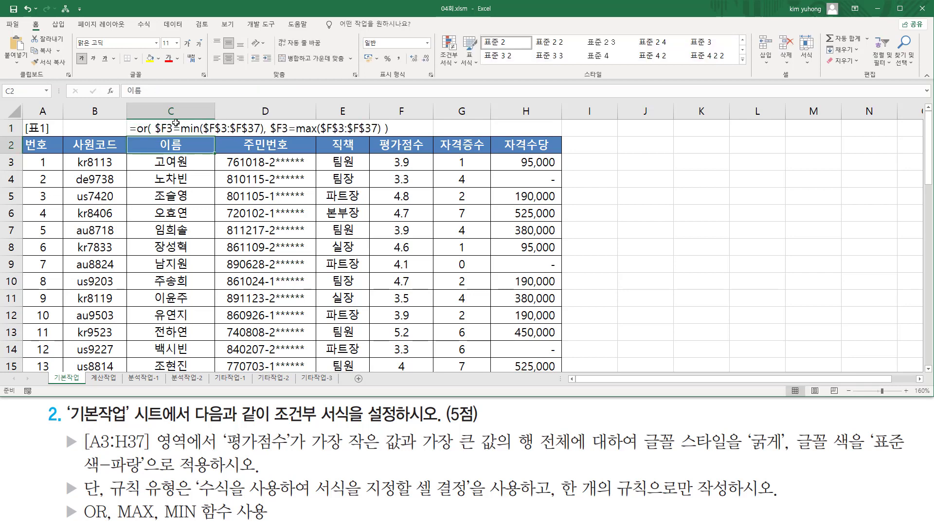
left_click(176, 124)
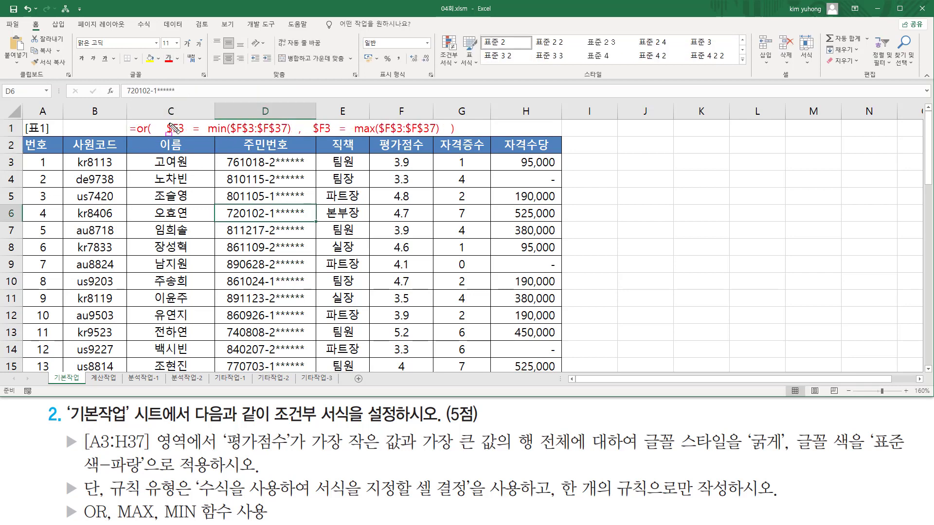
Review the formula noted in C1, examining its OR conditions, the mixed $F3 references and the absolute MIN and MAX ranges.
left_click_drag(216, 130, 292, 139)
mouse_move(353, 113)
left_mouse_down()
mouse_move(363, 135)
mouse_move(441, 138)
left_mouse_up()
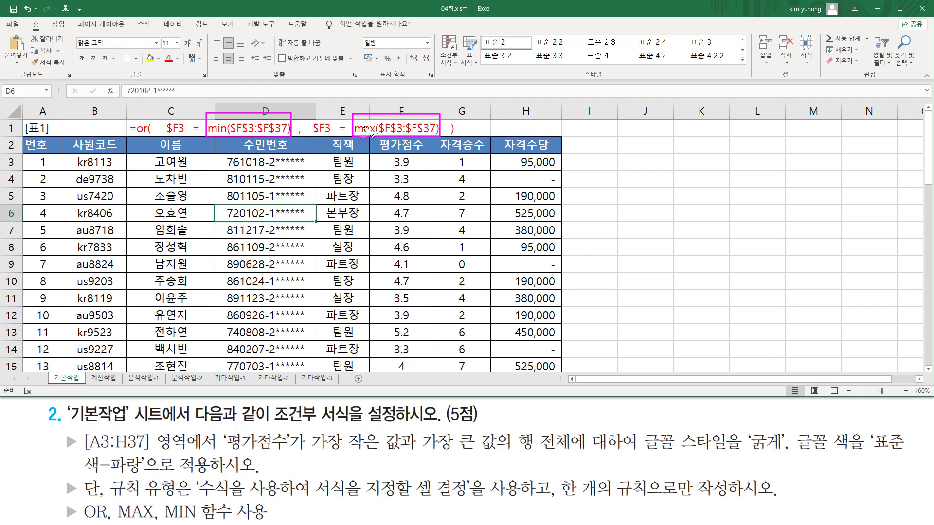
left_click_drag(168, 137, 206, 138)
left_click_drag(309, 136, 351, 136)
mouse_move(162, 106)
left_mouse_down()
mouse_move(189, 151)
mouse_move(451, 158)
left_mouse_up()
left_click_drag(134, 119, 146, 138)
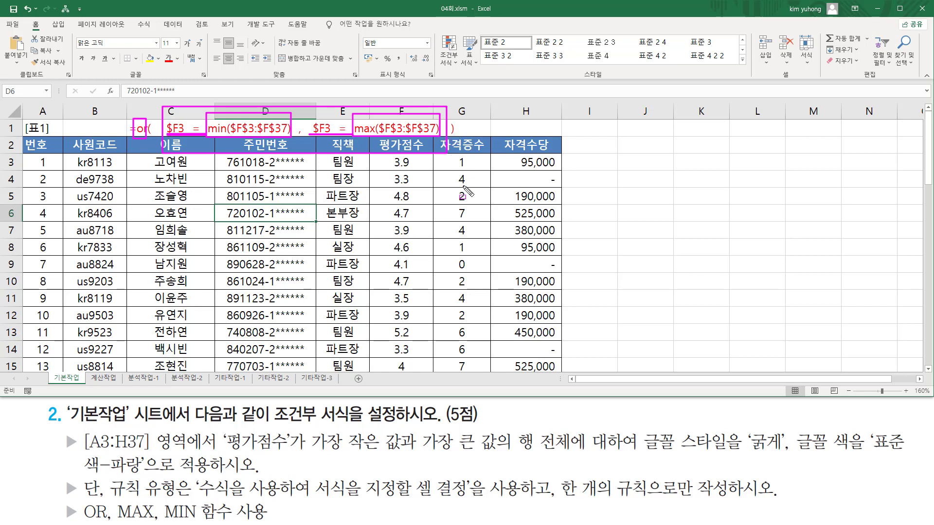
key("Escape")
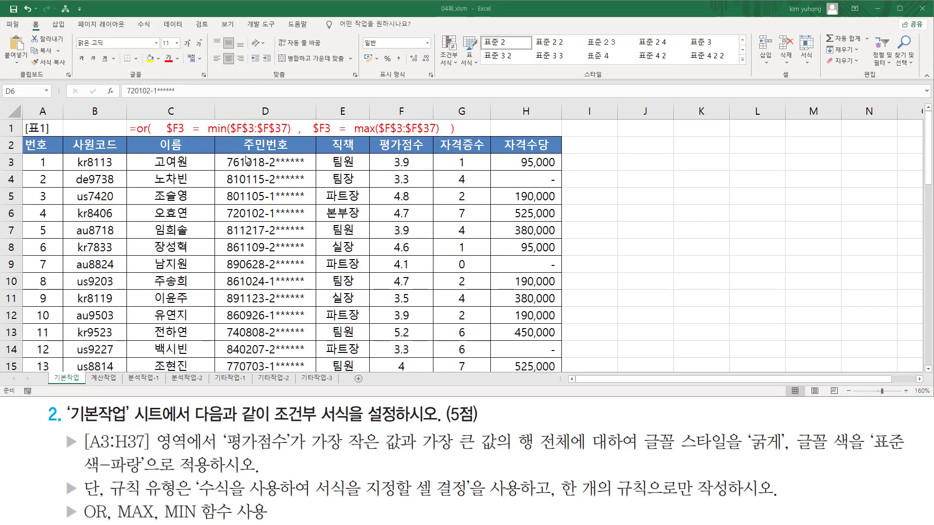
left_click_drag(163, 117, 185, 137)
left_click_drag(308, 116, 333, 135)
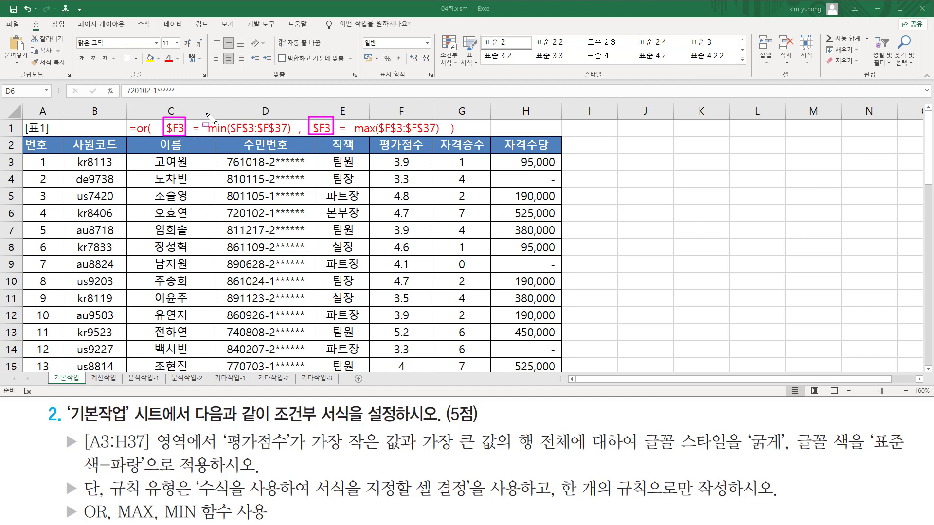
left_click_drag(207, 114, 294, 140)
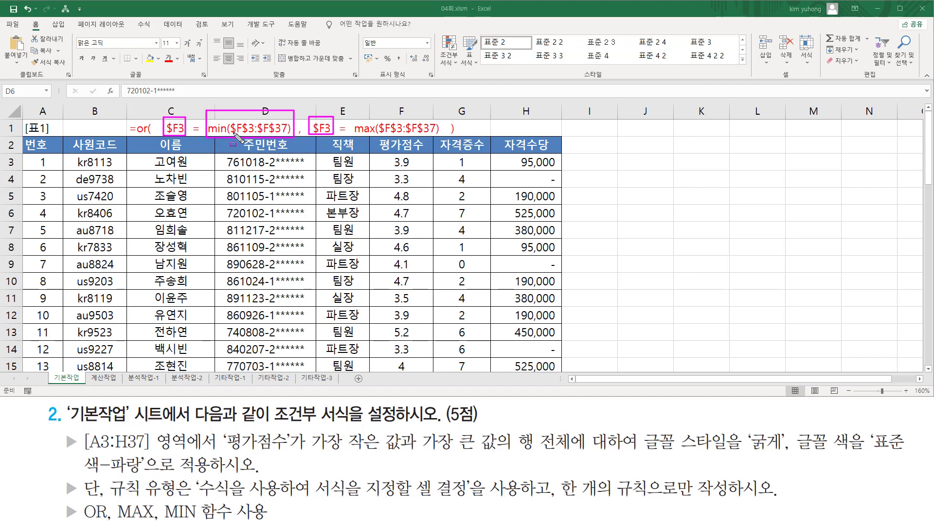
left_click_drag(233, 138, 290, 138)
left_click_drag(381, 138, 434, 137)
mouse_move(354, 112)
left_mouse_down()
mouse_move(409, 141)
mouse_move(441, 140)
left_mouse_up()
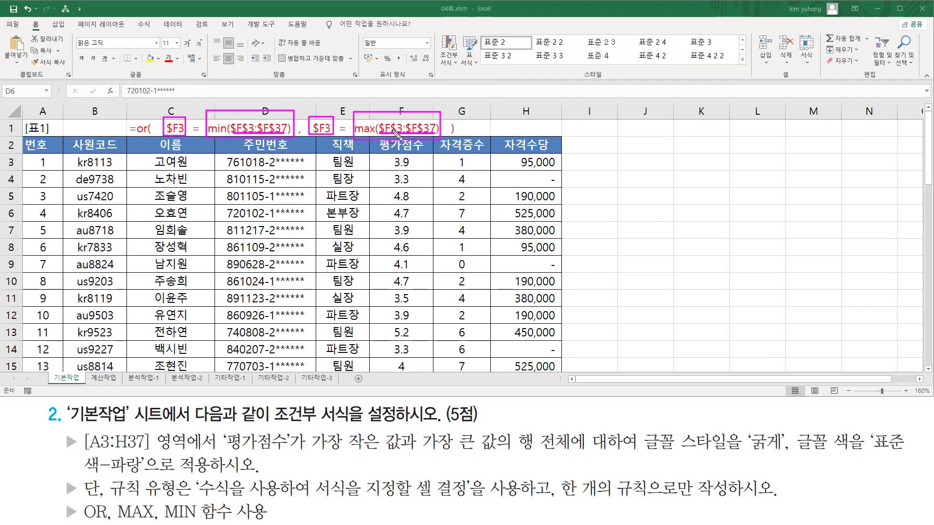
key("Escape")
Read task 3's page layout requirements for the 기본작업 sheet: orientation, centering, print area, repeated row, header logo and page break.
left_click(608, 196)
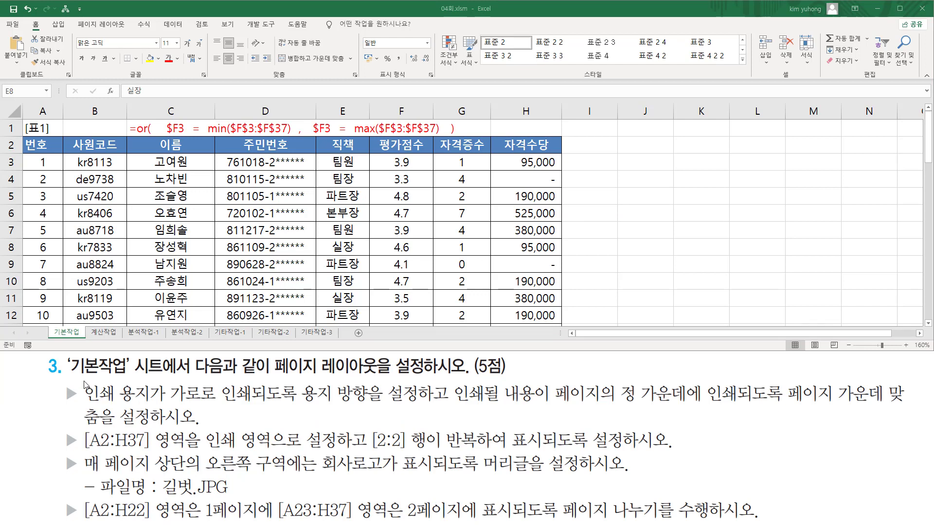
mouse_move(68, 375)
left_mouse_down()
mouse_move(135, 376)
mouse_move(130, 356)
left_mouse_up()
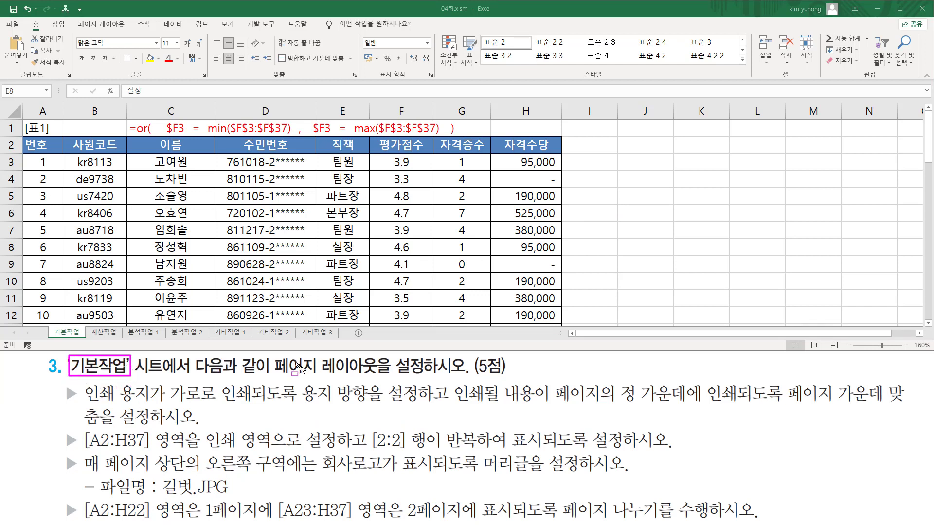
left_click_drag(269, 375, 510, 376)
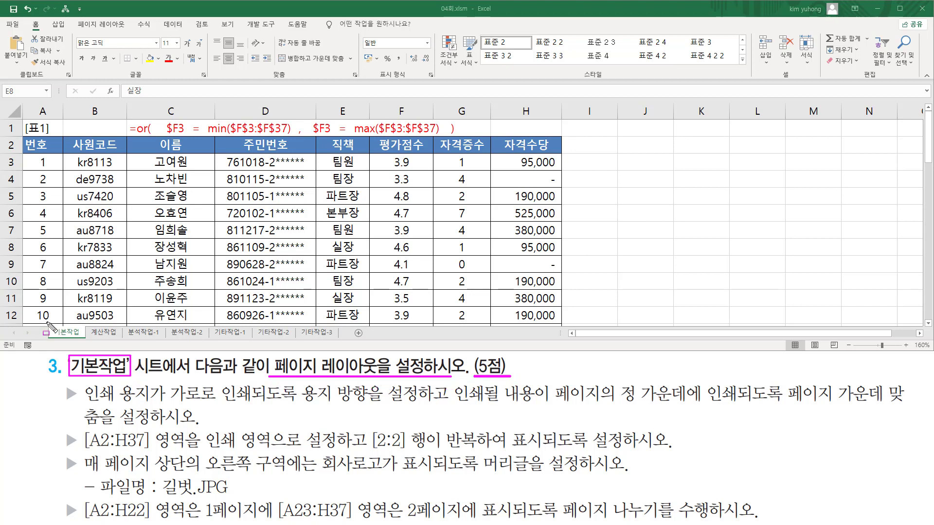
left_click_drag(47, 335, 81, 339)
key("Escape")
left_click(154, 237)
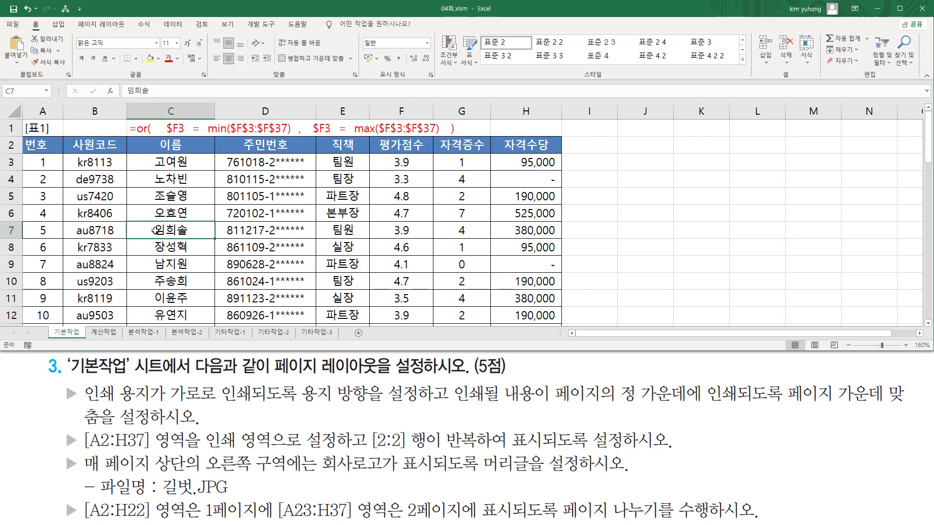
left_click_drag(63, 380, 78, 524)
key("Escape")
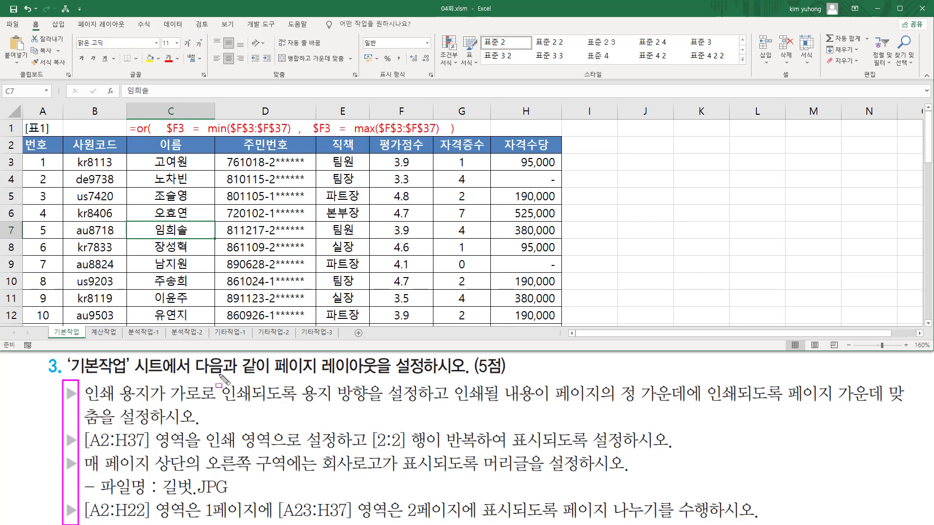
left_click(224, 248)
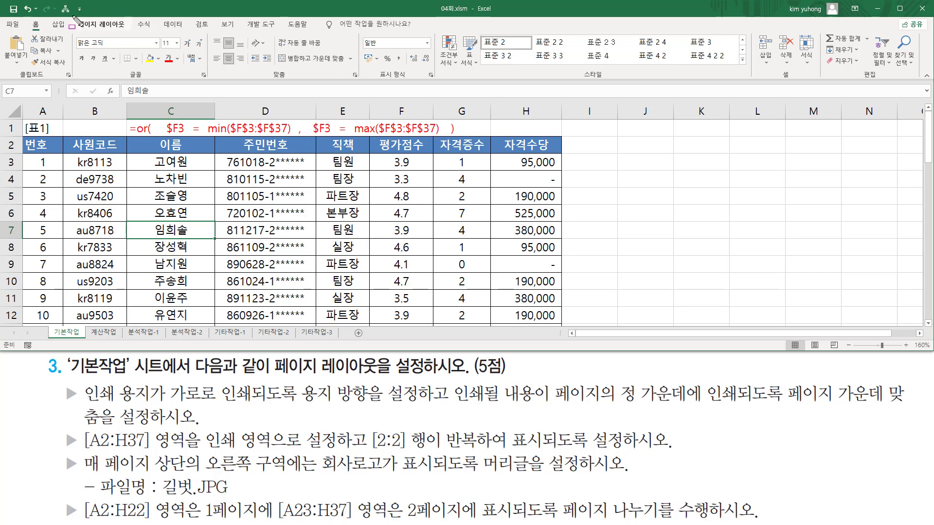
Open the 기본작업 sheet's page setup and set the paper orientation to landscape (가로).
left_click_drag(74, 18, 146, 38)
key("Escape")
left_click(98, 25)
mouse_move(108, 69)
left_mouse_down()
mouse_move(156, 82)
mouse_move(210, 77)
left_mouse_up()
key("Escape")
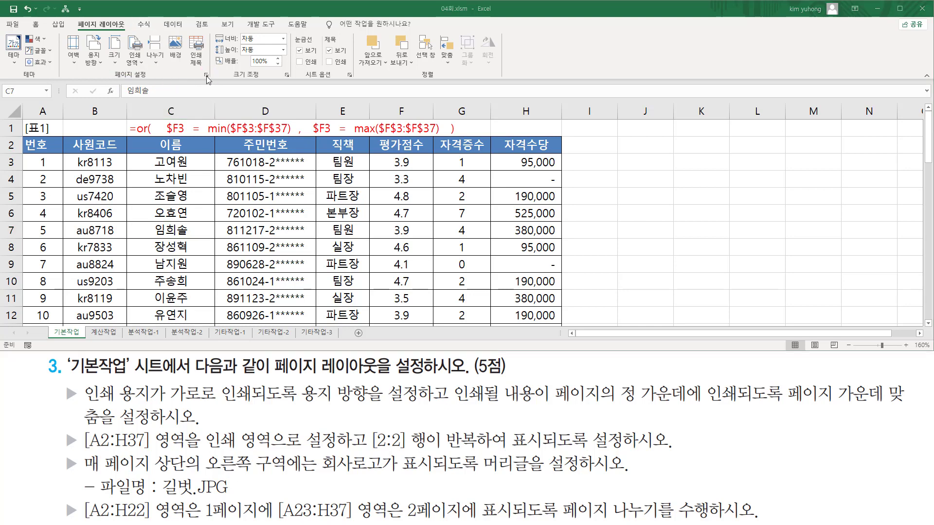
left_click(206, 74)
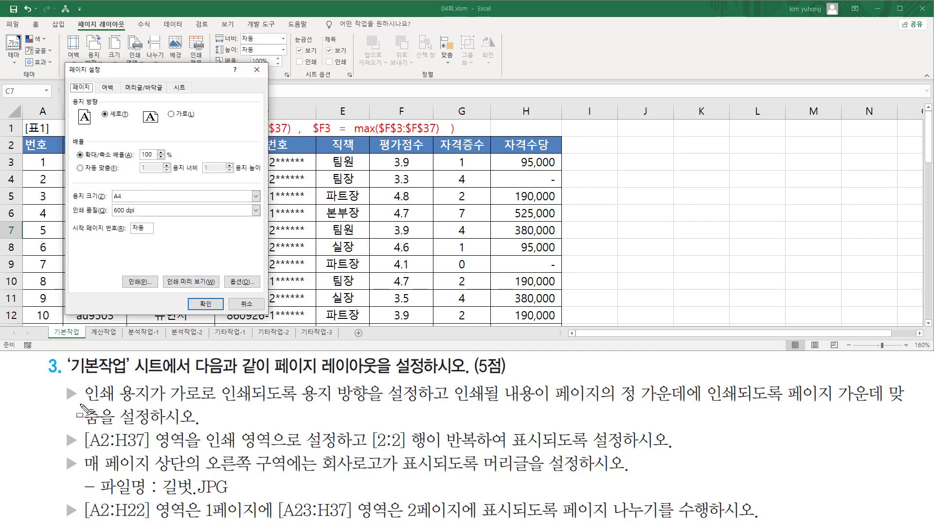
left_click_drag(79, 403, 203, 404)
left_click_drag(275, 404, 422, 404)
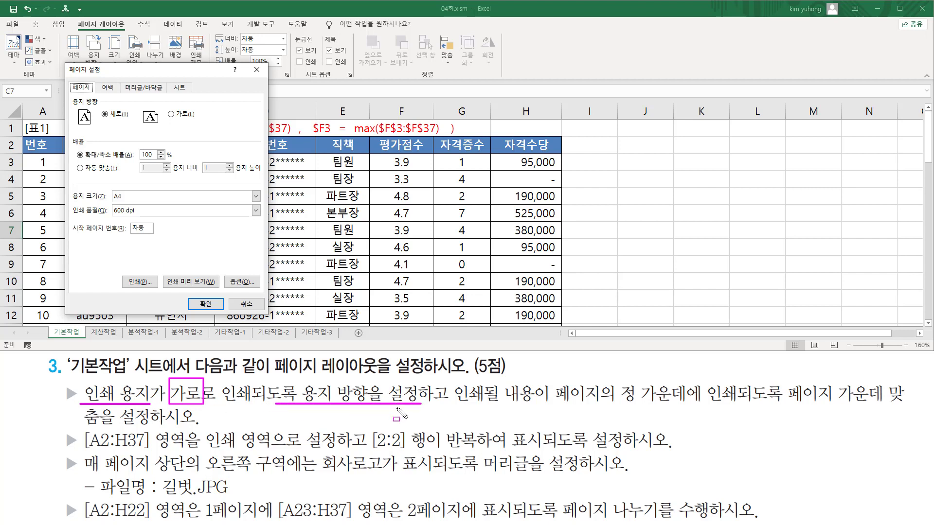
mouse_move(68, 80)
left_mouse_down()
mouse_move(92, 92)
mouse_move(98, 107)
mouse_move(100, 95)
left_mouse_up()
left_click_drag(167, 116, 201, 130)
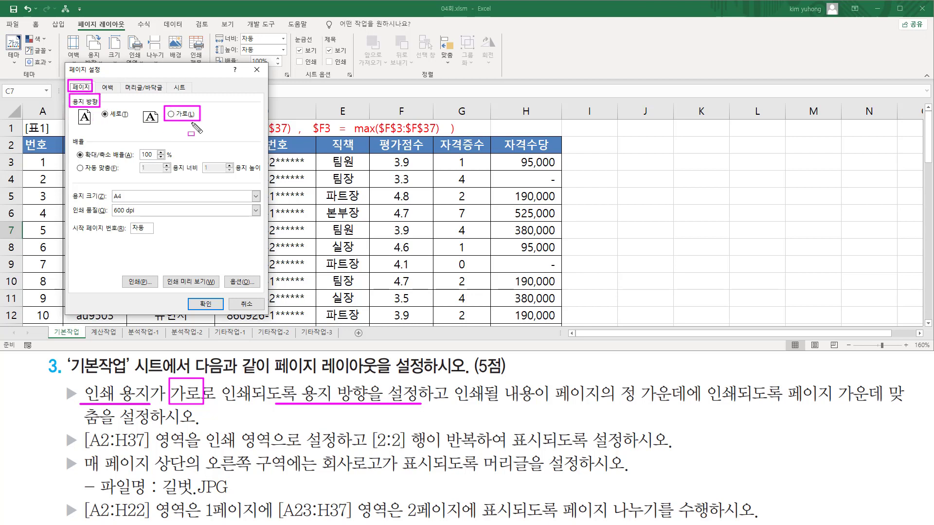
key("Escape")
left_click(171, 115)
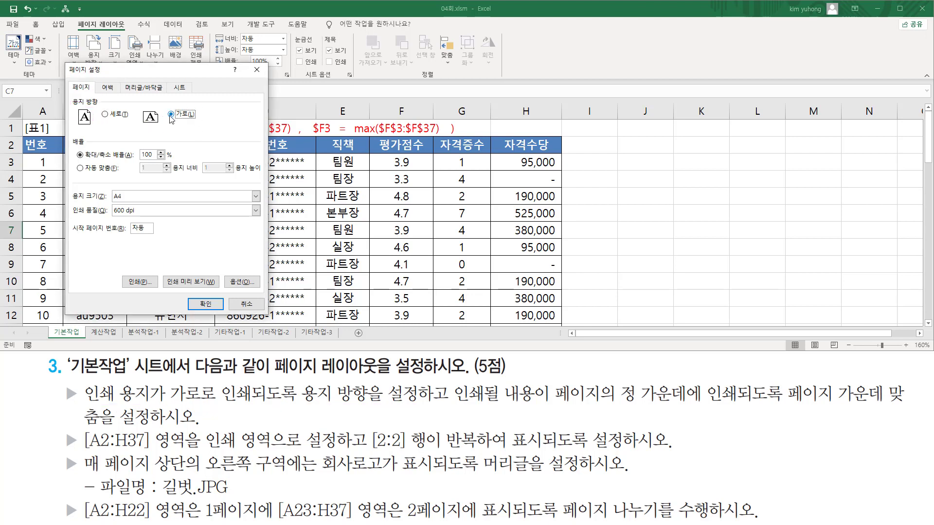
Center the printed content on the page both horizontally (가로) and vertically (세로).
key("ctrl+2")
mouse_move(451, 378)
left_mouse_down()
mouse_move(451, 414)
mouse_move(543, 405)
left_mouse_up()
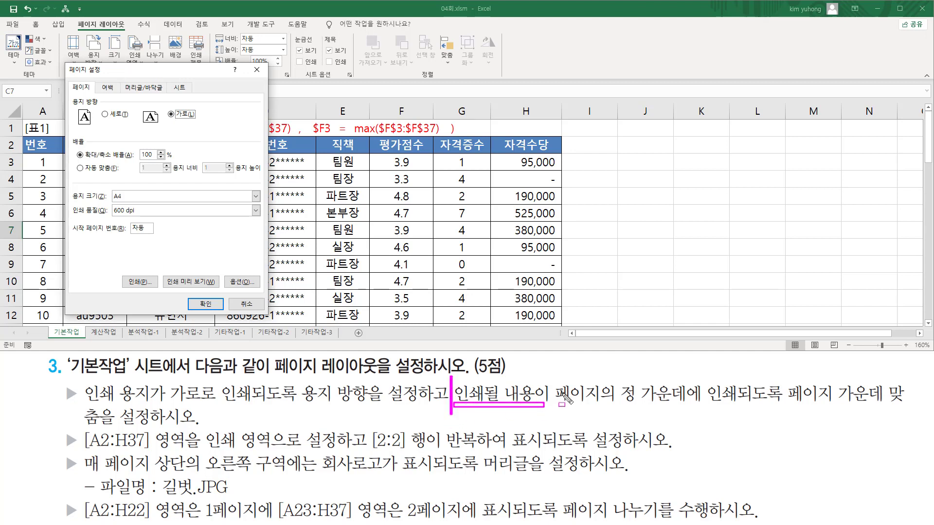
mouse_move(621, 374)
left_mouse_down()
mouse_move(633, 411)
mouse_move(688, 418)
left_mouse_up()
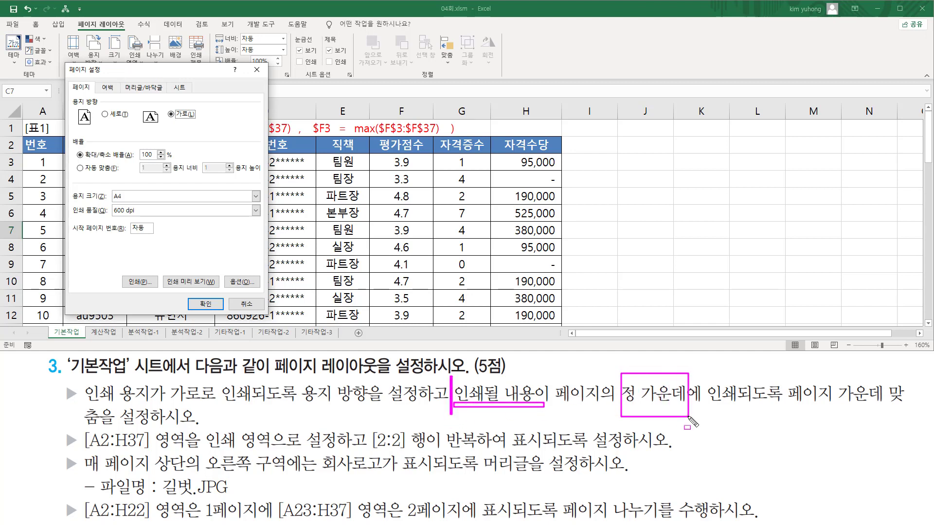
left_click_drag(781, 404, 903, 404)
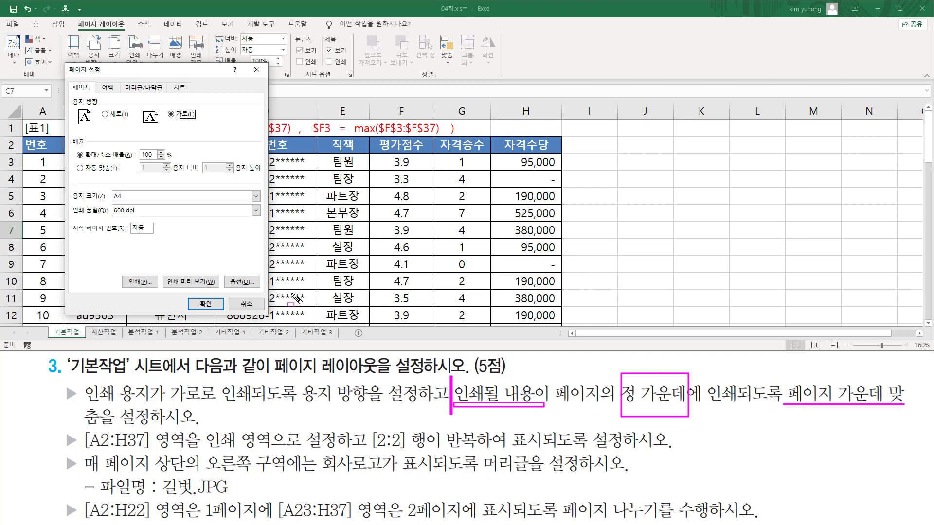
mouse_move(118, 94)
left_mouse_down()
mouse_move(94, 87)
mouse_move(117, 94)
left_mouse_up()
key("Escape")
left_click(108, 89)
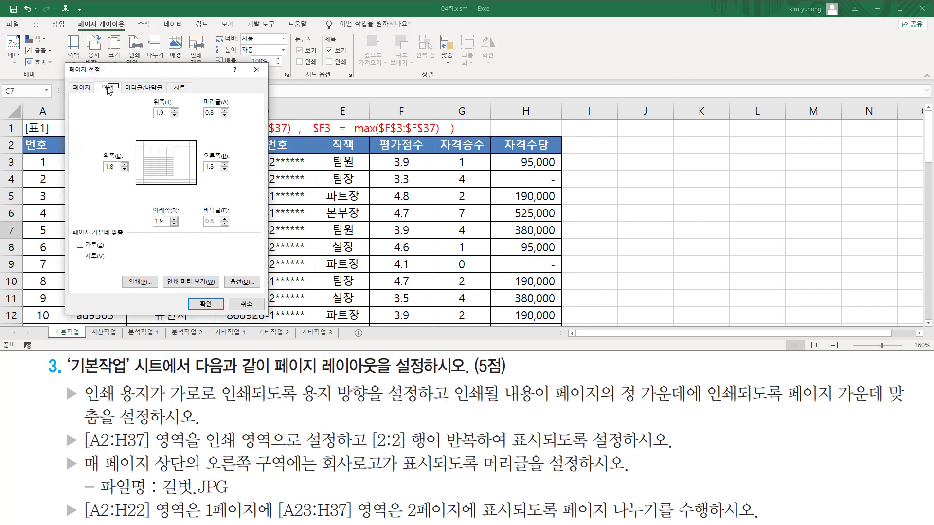
left_click_drag(66, 226, 134, 238)
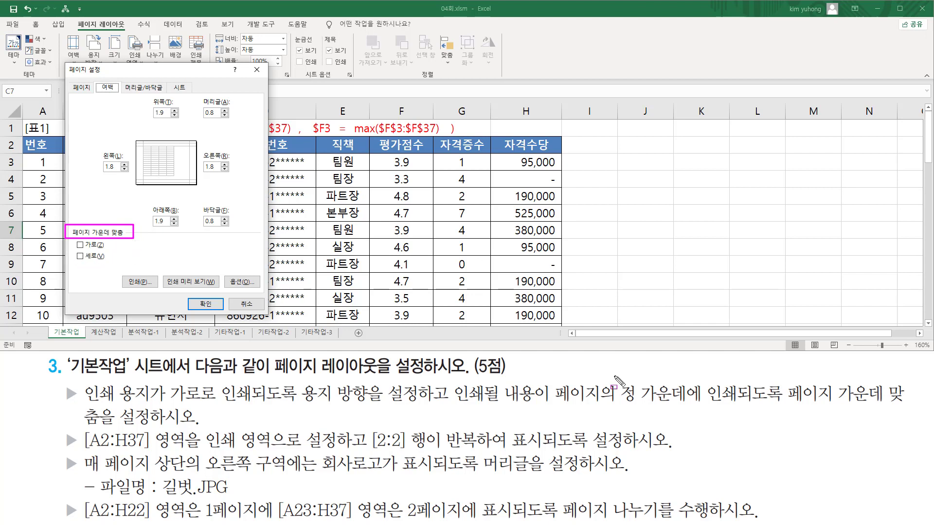
left_click_drag(619, 378, 642, 398)
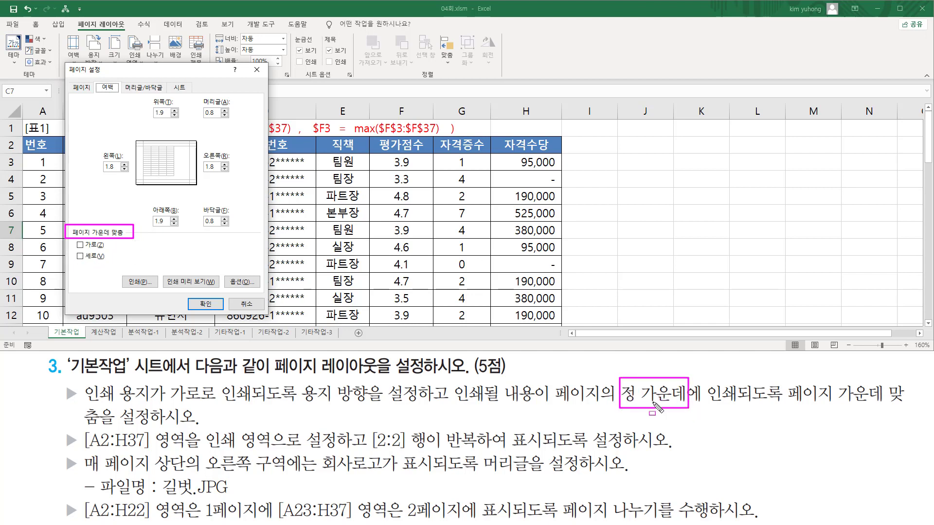
left_click_drag(72, 238, 81, 247)
left_click(79, 245)
left_click(80, 256)
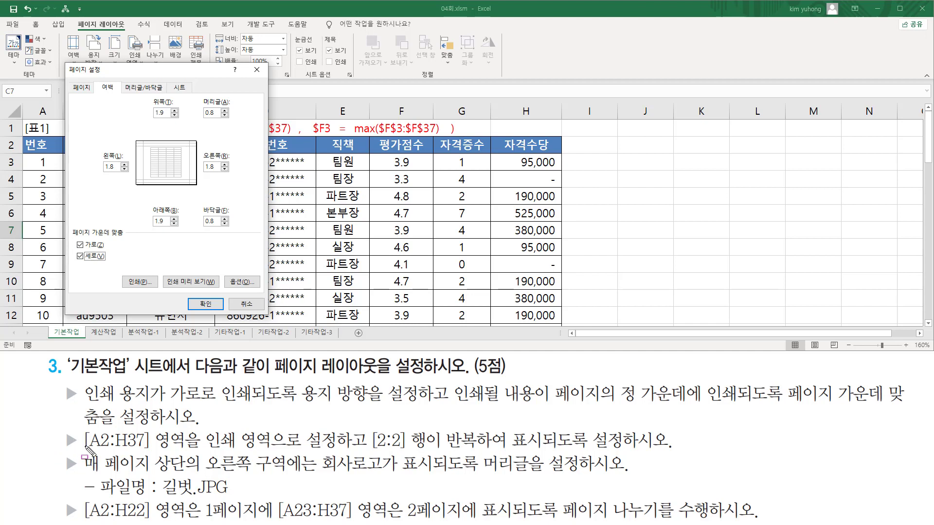
Set the sheet's print area to A2:H37 in the page setup.
left_click_drag(82, 452, 631, 452)
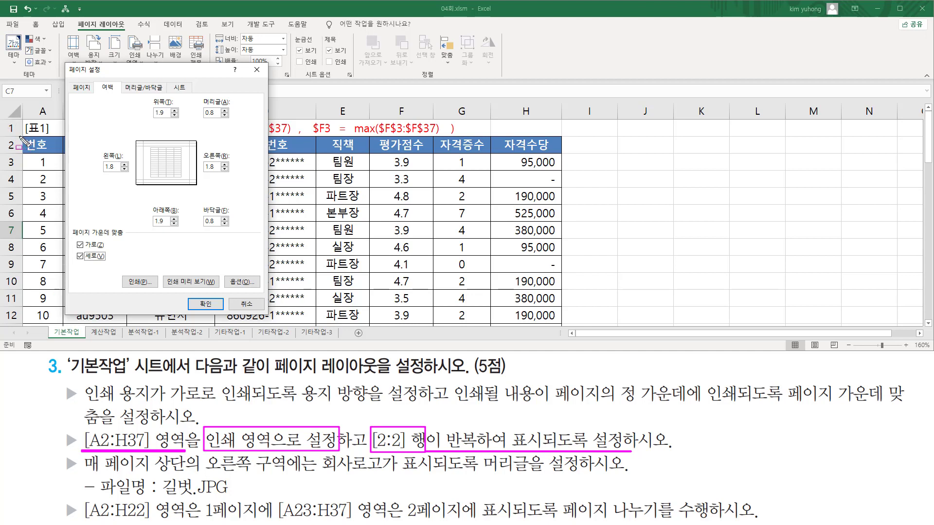
mouse_move(21, 139)
left_mouse_down()
mouse_move(93, 152)
mouse_move(375, 163)
mouse_move(571, 158)
left_mouse_up()
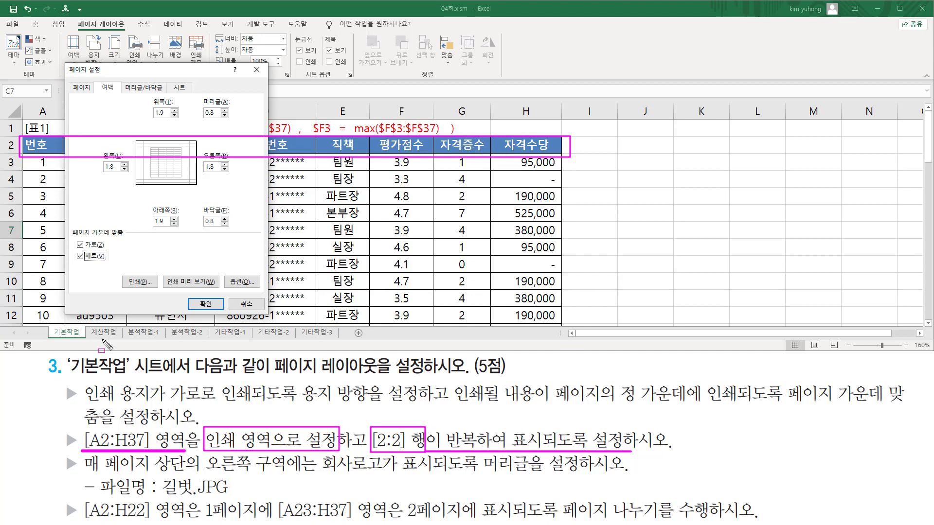
left_click_drag(173, 80, 189, 96)
left_click(184, 89)
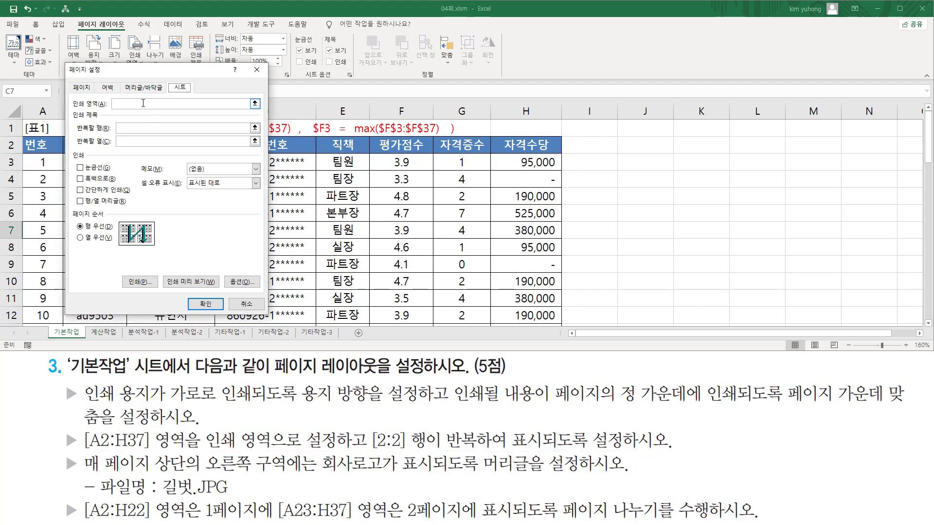
left_click_drag(71, 98, 113, 110)
left_click(131, 104)
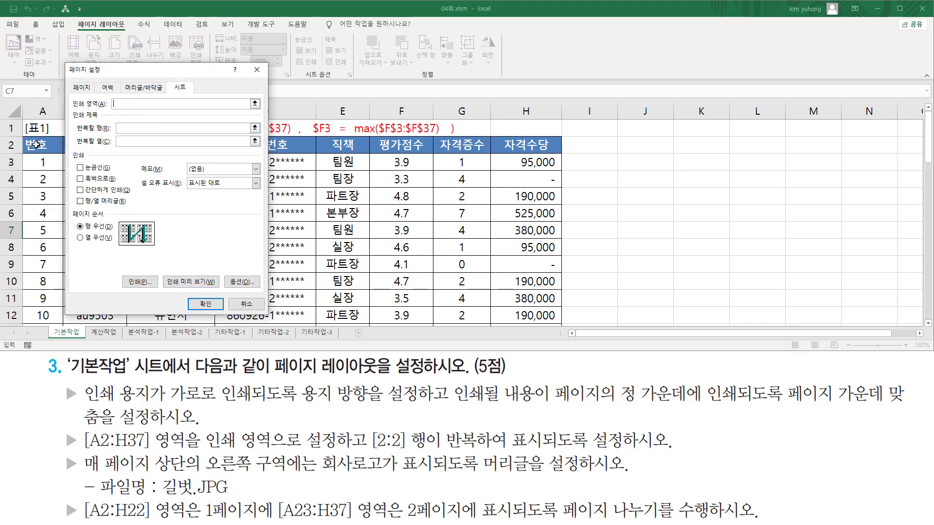
left_click_drag(37, 146, 529, 301)
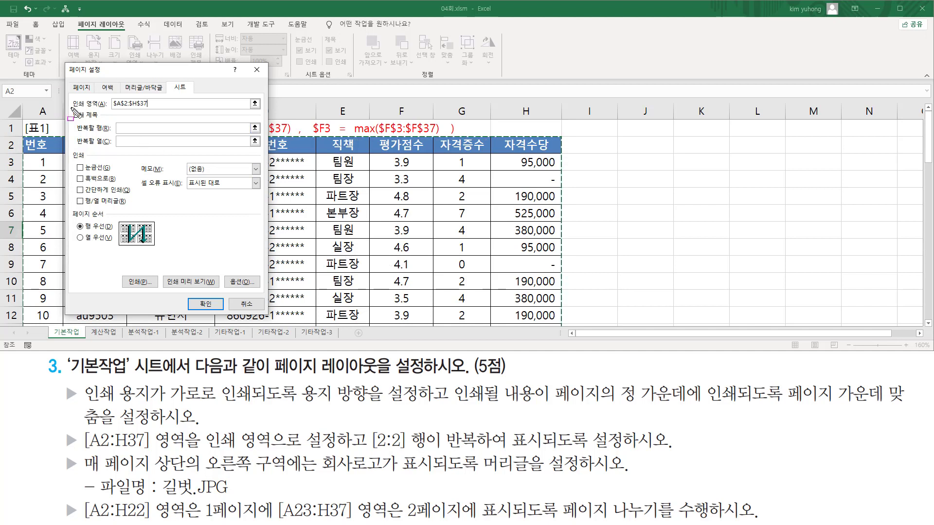
left_click_drag(72, 110, 153, 110)
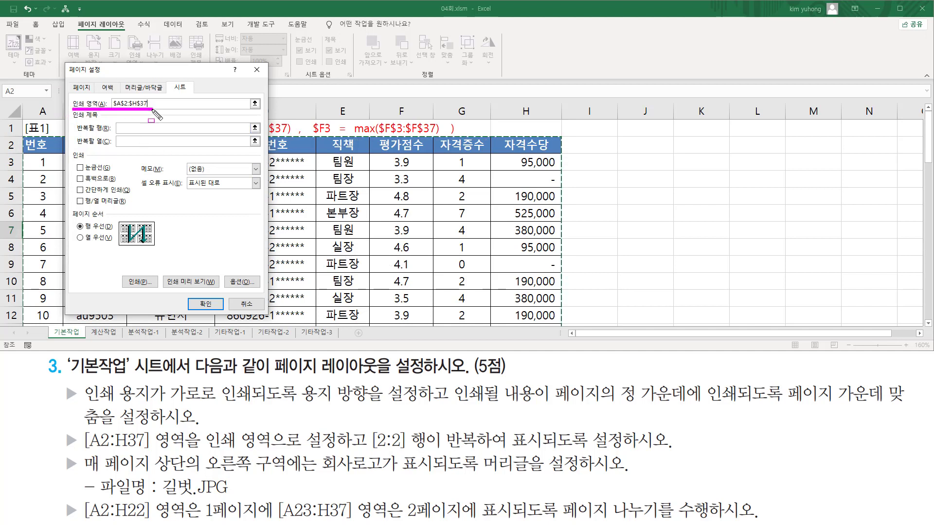
Set row 2 ($2:$2) as the title row repeated on every printed page.
mouse_move(372, 424)
left_mouse_down()
mouse_move(563, 455)
mouse_move(623, 450)
left_mouse_up()
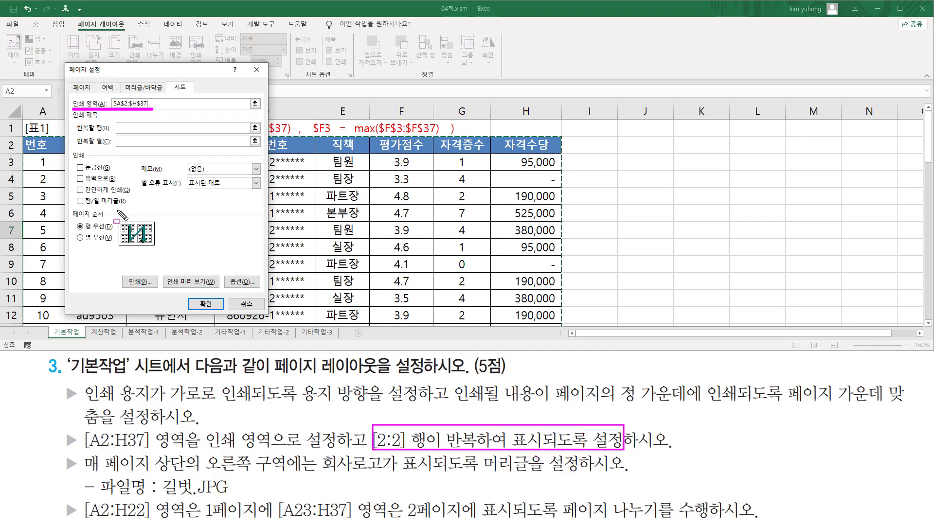
mouse_move(73, 118)
left_mouse_down()
mouse_move(116, 118)
mouse_move(138, 133)
left_mouse_up()
left_click(128, 129)
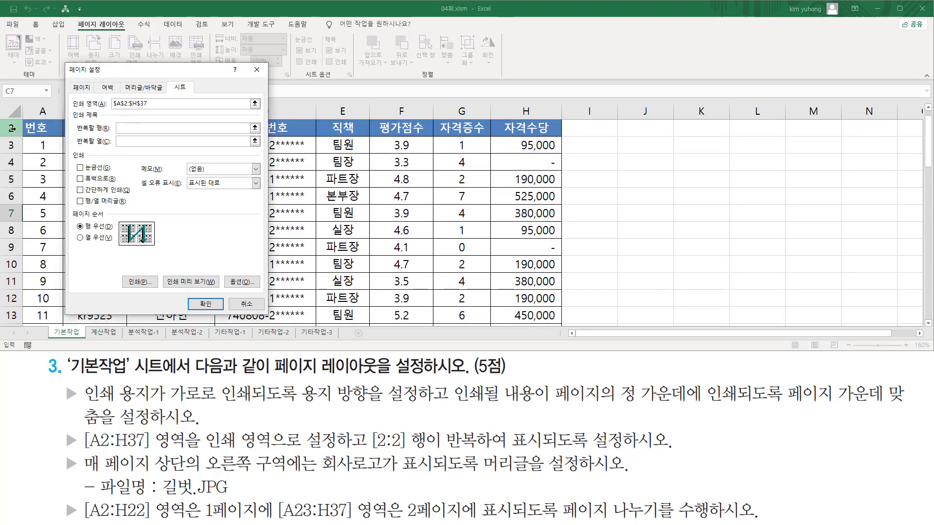
left_click_drag(2, 122, 17, 136)
key("Escape")
left_click(11, 128)
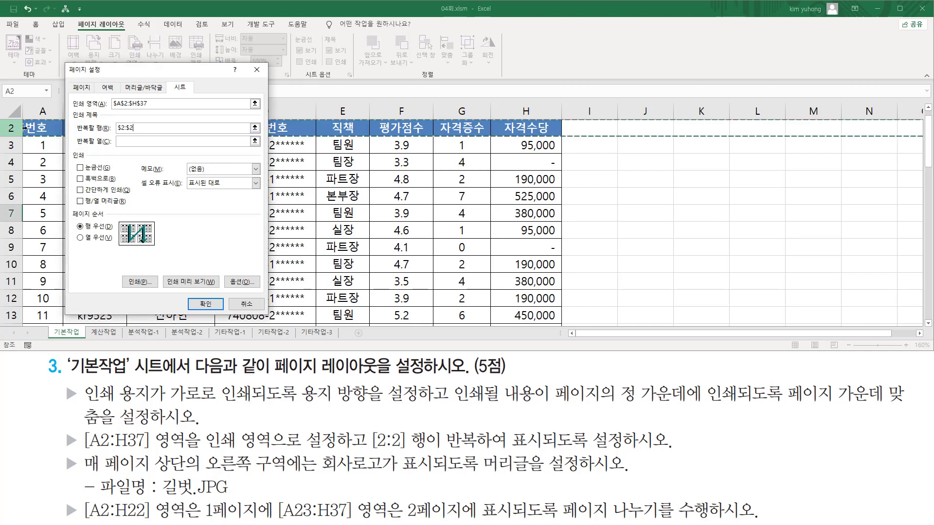
left_click_drag(113, 122, 137, 132)
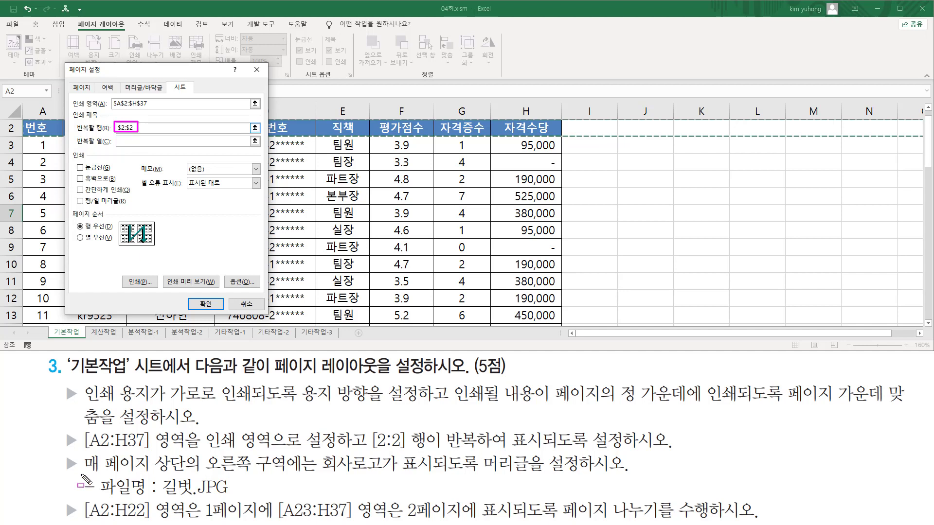
Open the custom header editor for the 기본작업 sheet's page header.
mouse_move(83, 473)
left_mouse_down()
mouse_move(154, 472)
mouse_move(156, 448)
mouse_move(191, 473)
mouse_move(214, 448)
mouse_move(270, 475)
mouse_move(481, 470)
mouse_move(501, 451)
mouse_move(532, 467)
mouse_move(530, 480)
left_mouse_up()
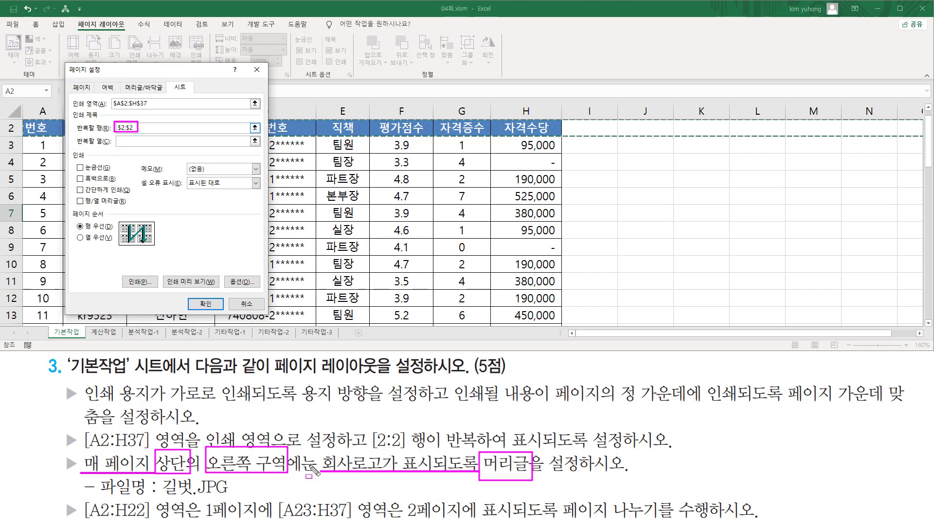
left_click_drag(162, 497, 234, 497)
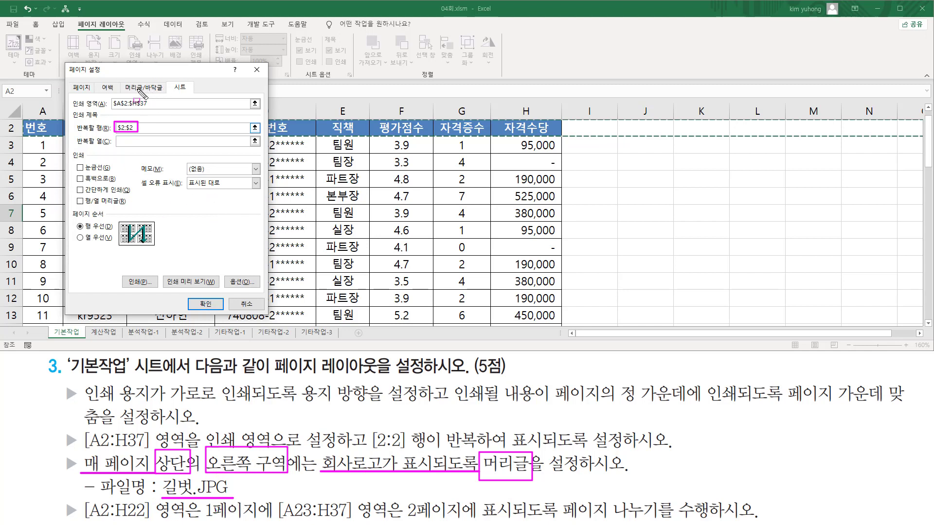
mouse_move(122, 91)
left_mouse_down()
mouse_move(167, 79)
mouse_move(168, 92)
left_mouse_up()
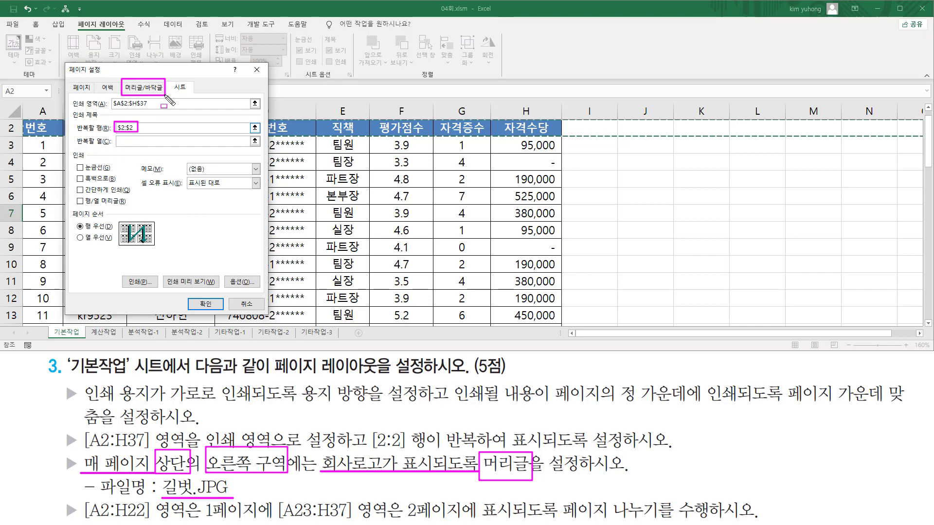
key("Escape")
left_click(144, 87)
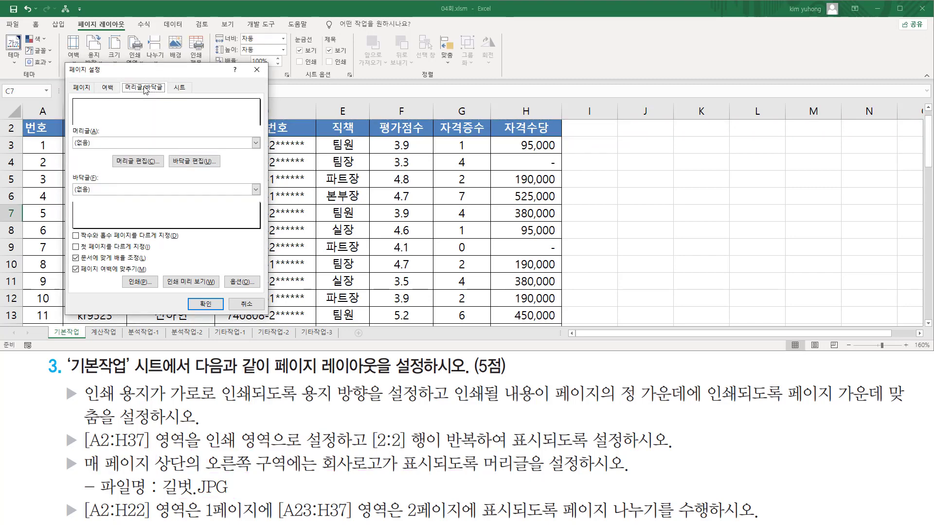
left_click_drag(476, 453, 583, 478)
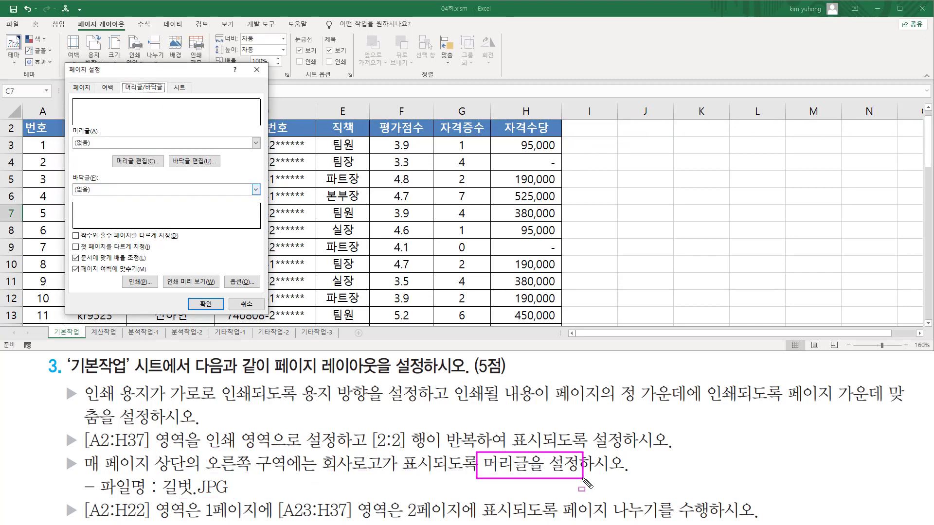
left_click(140, 161)
left_click_drag(168, 102, 282, 100)
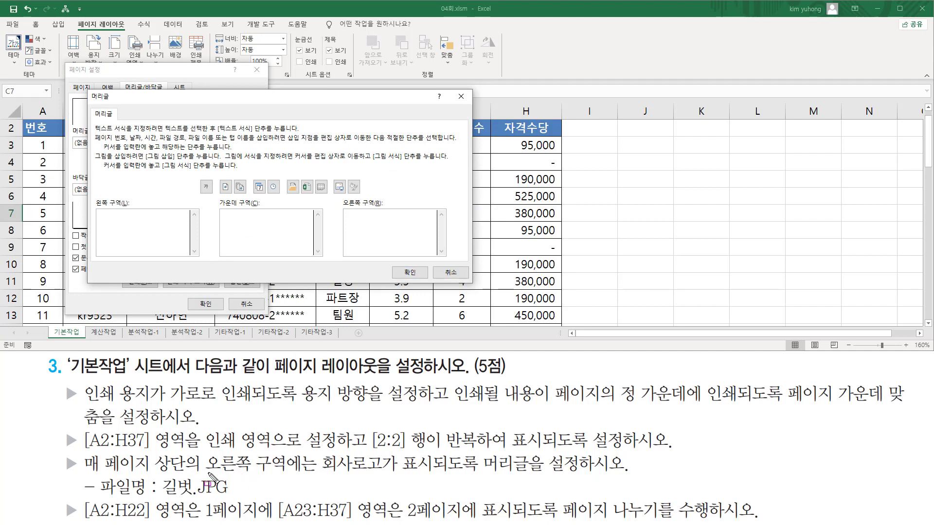
Insert the picture 길벗.JPG from the local 모의 folder into the header's right section (오른쪽 구역) and accept the header.
mouse_move(204, 471)
left_mouse_down()
mouse_move(287, 479)
mouse_move(290, 456)
left_mouse_up()
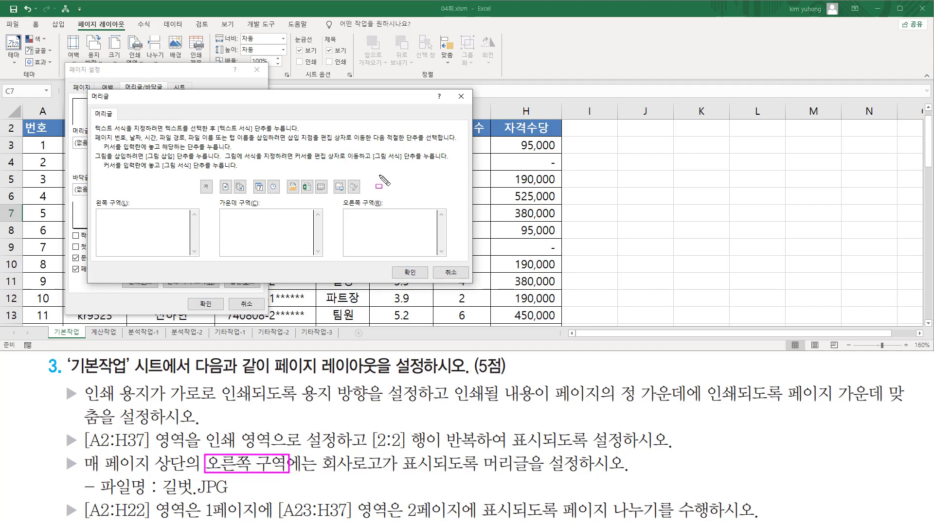
left_click_drag(342, 209, 437, 252)
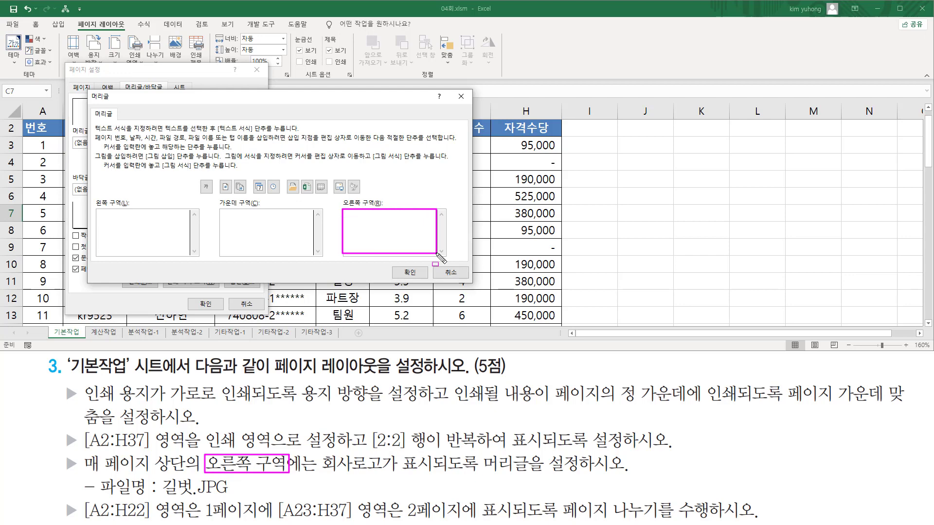
key("Escape")
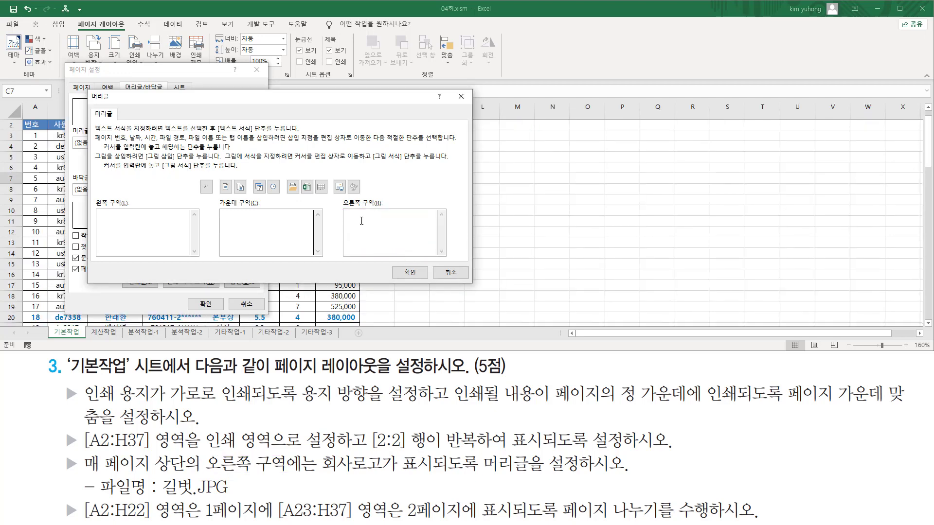
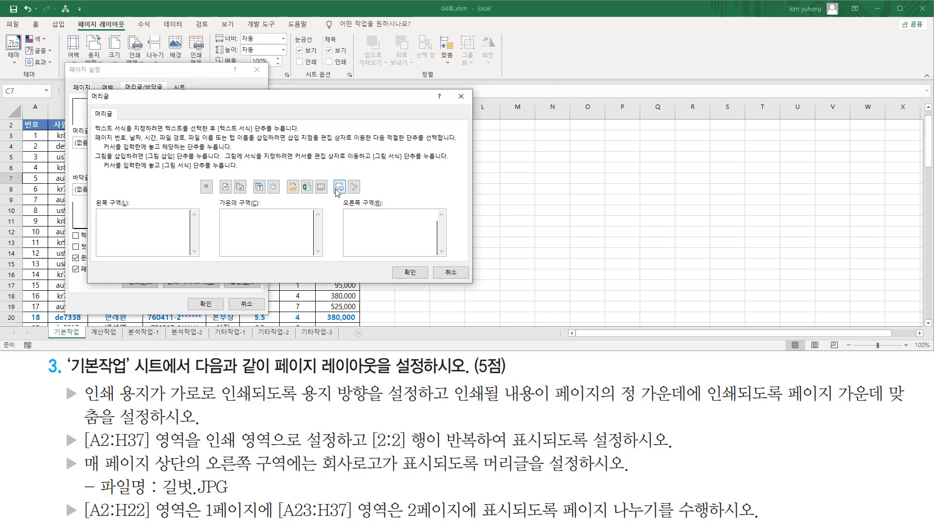
left_click(339, 187)
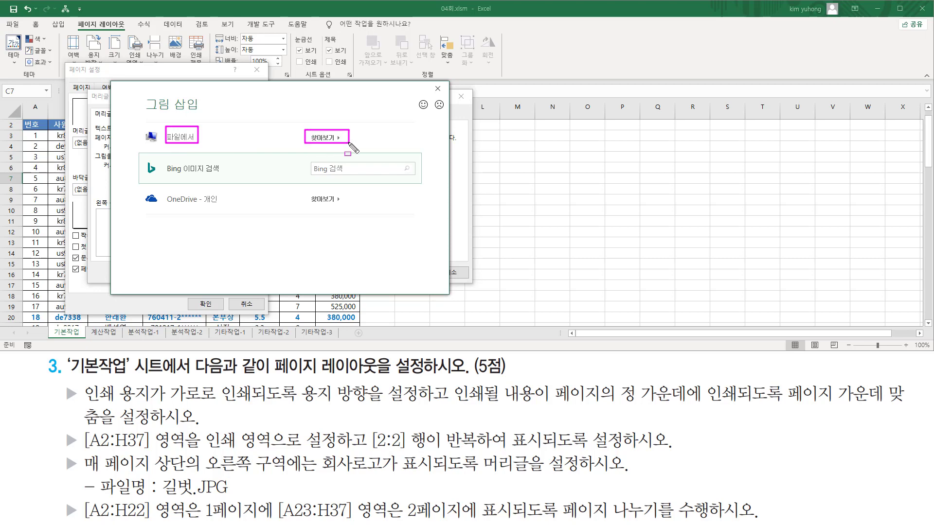
left_click(324, 140)
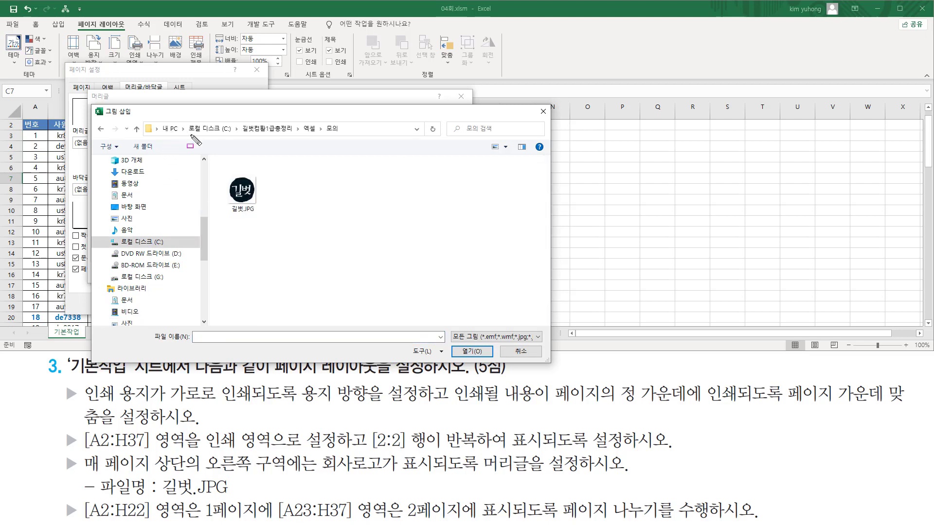
left_click_drag(187, 137, 342, 137)
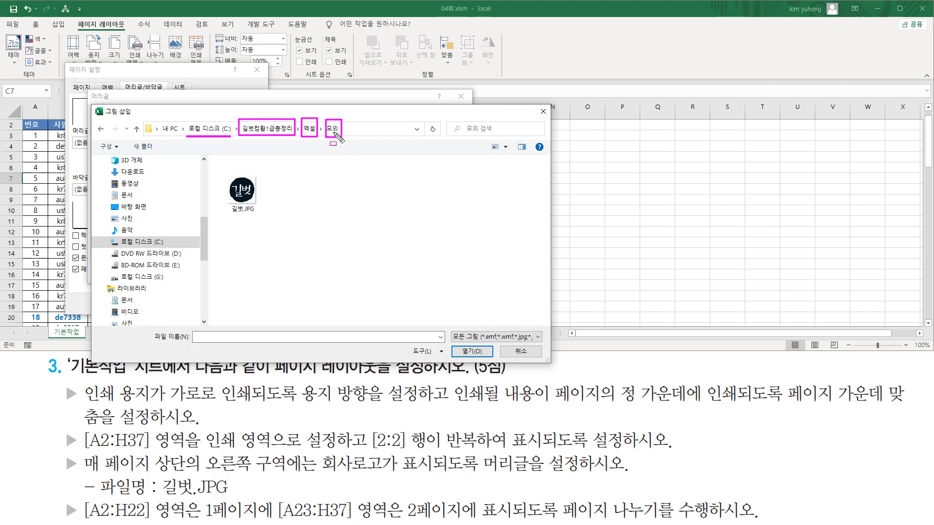
mouse_move(218, 167)
left_mouse_down()
mouse_move(238, 202)
mouse_move(265, 219)
left_mouse_up()
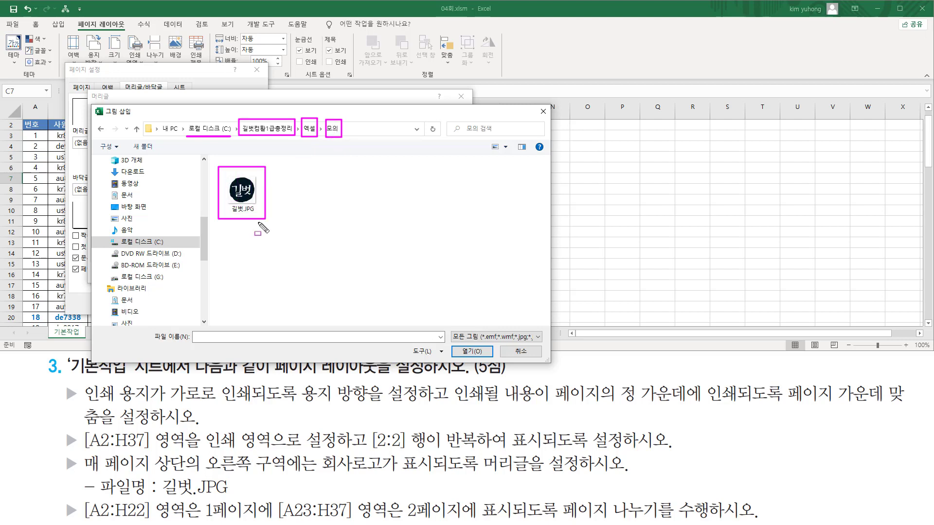
key("Escape")
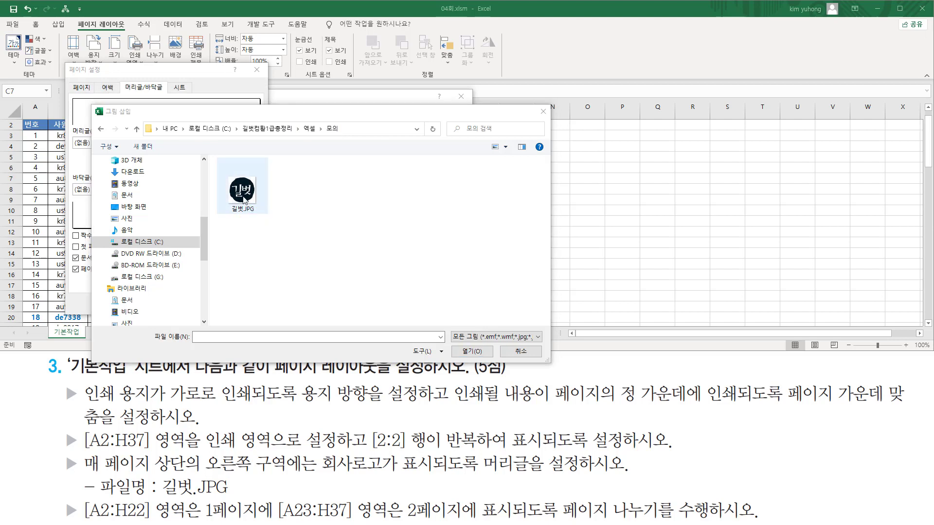
left_click(249, 199)
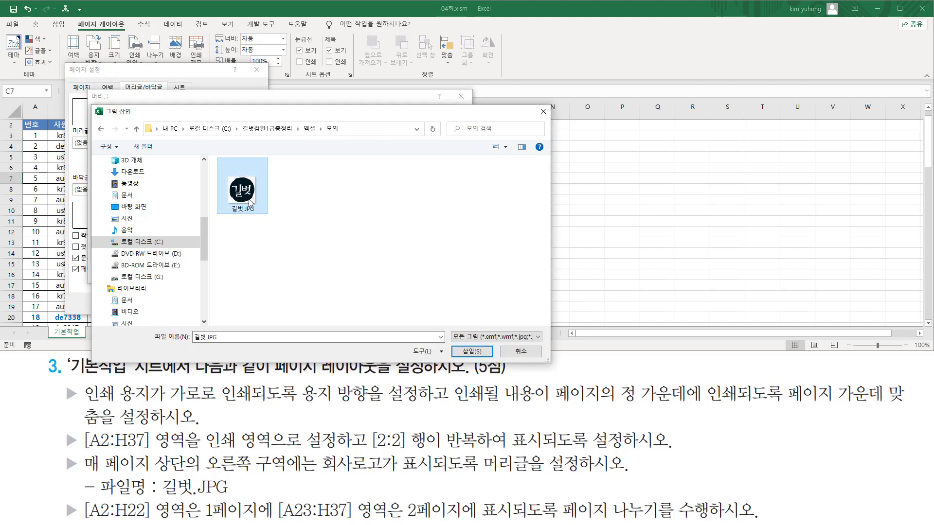
left_click(469, 352)
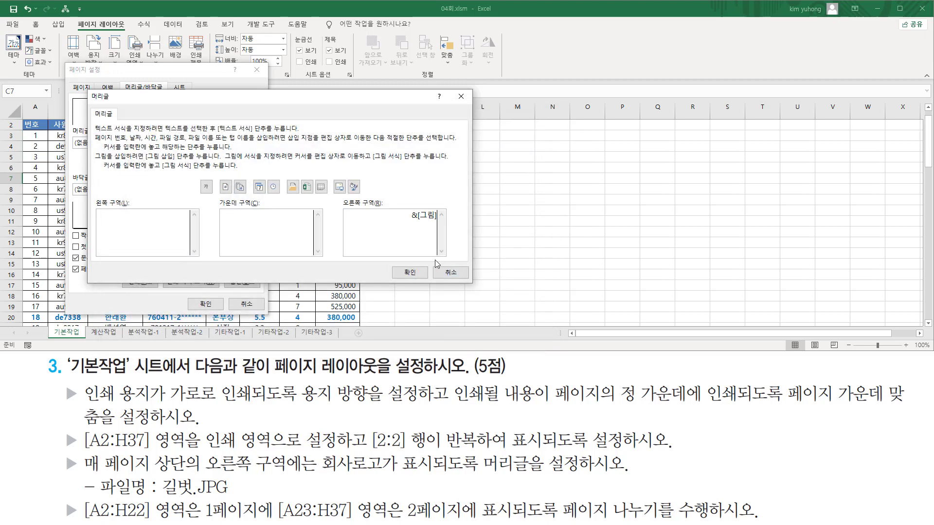
left_click_drag(405, 220, 440, 220)
mouse_move(396, 260)
left_mouse_down()
mouse_move(406, 280)
mouse_move(427, 280)
left_mouse_up()
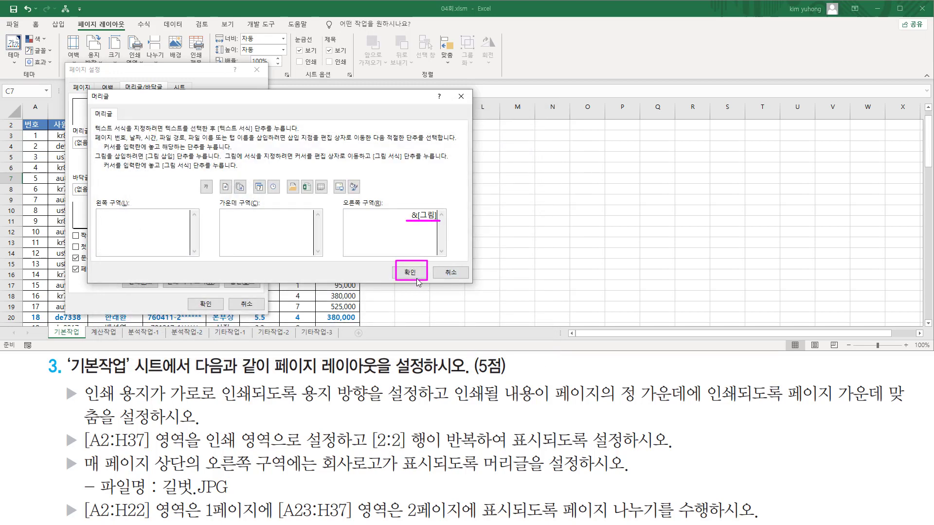
left_click(414, 274)
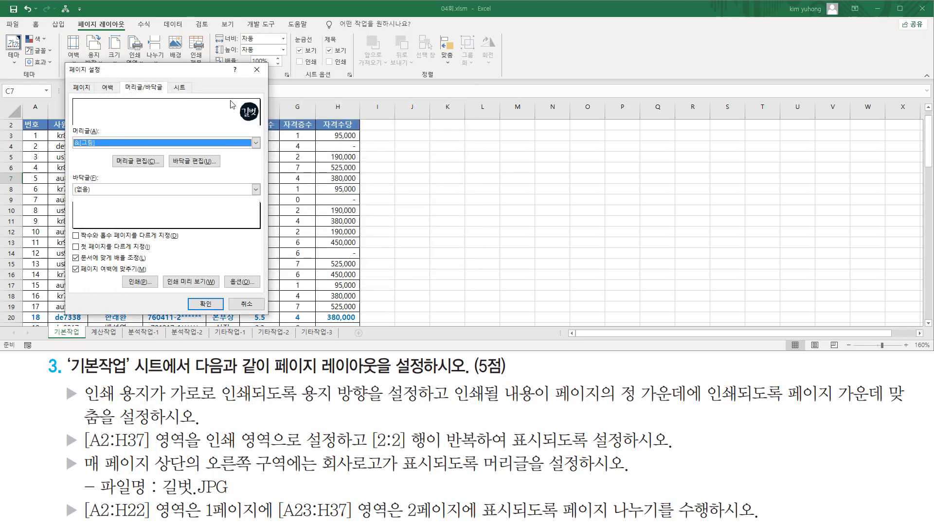
Apply the page setup settings to the 기본작업 sheet.
left_click_drag(227, 96, 266, 130)
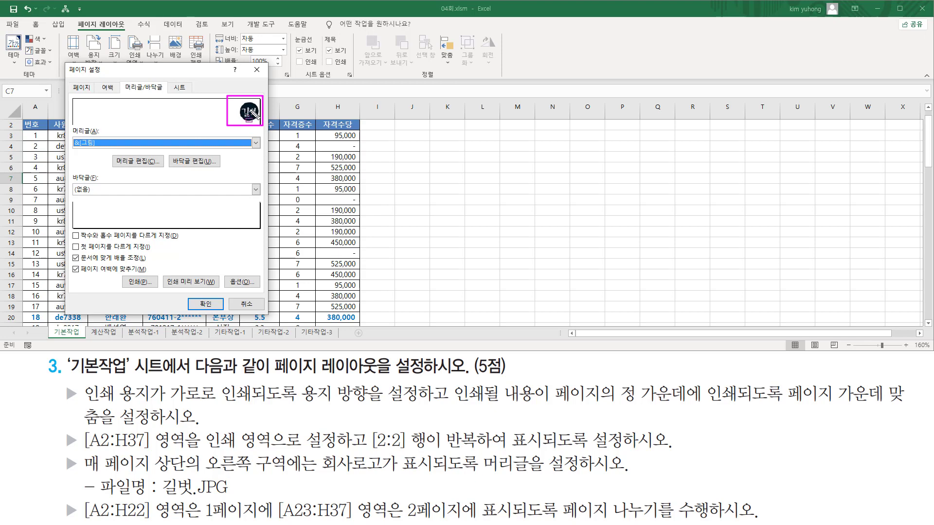
key("Escape")
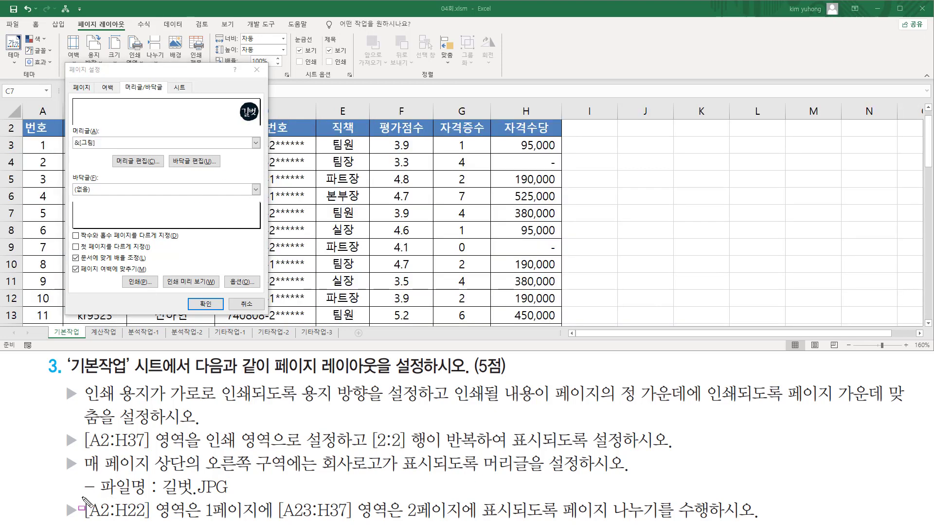
mouse_move(82, 497)
left_mouse_down()
mouse_move(114, 520)
mouse_move(156, 523)
mouse_move(736, 519)
left_mouse_up()
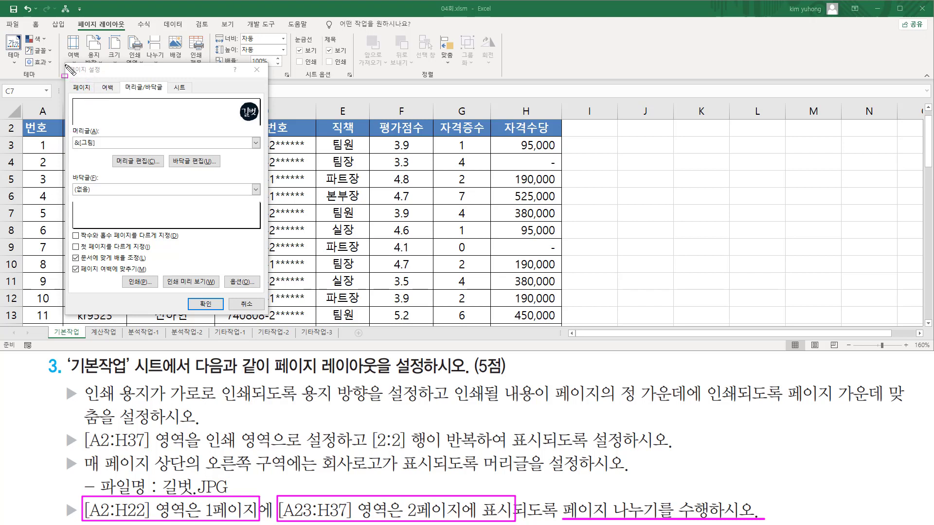
mouse_move(65, 65)
left_mouse_down()
mouse_move(141, 178)
mouse_move(270, 317)
left_mouse_up()
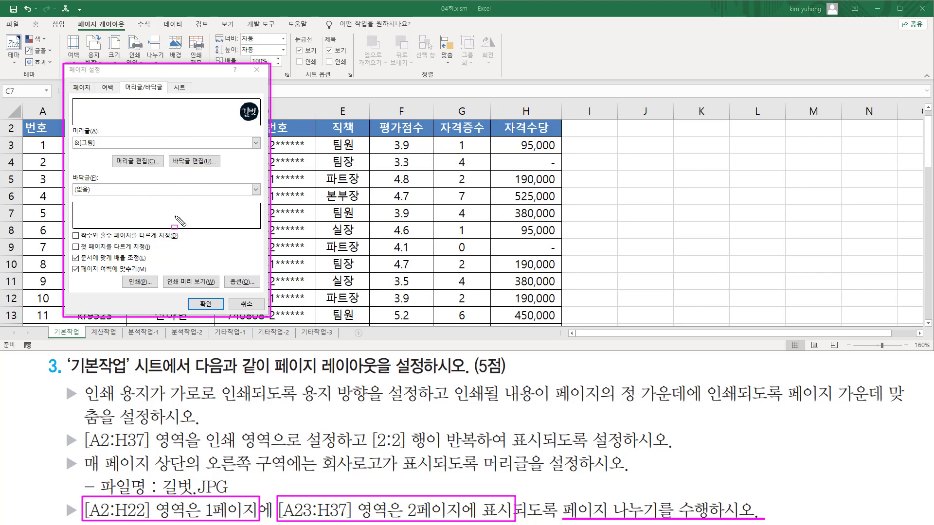
key("Escape")
left_click(202, 304)
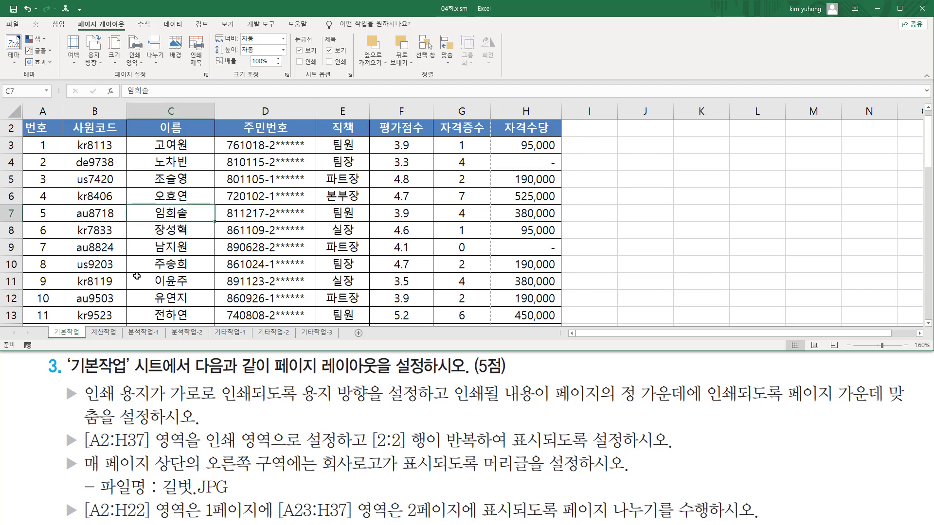
Insert a page break at cell A23 so that A23:H37 starts on page 2.
left_click_drag(405, 495, 465, 523)
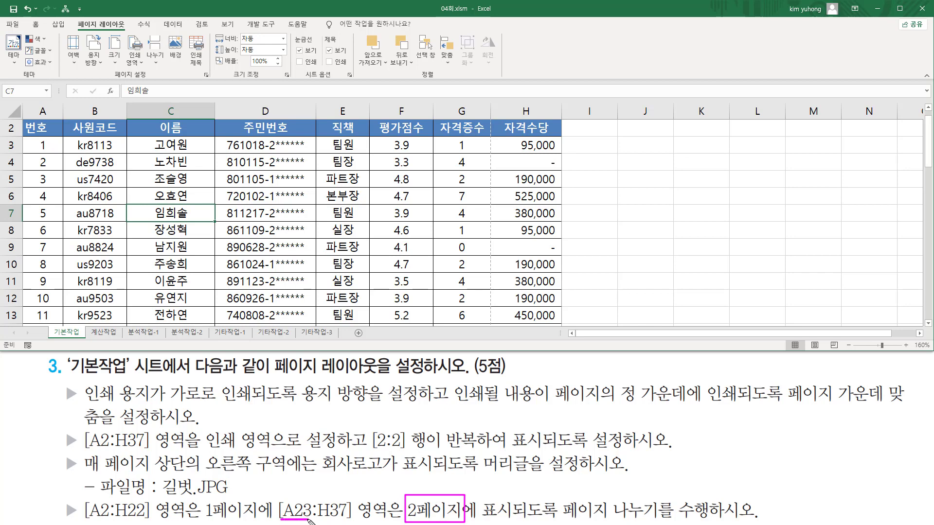
key("Escape")
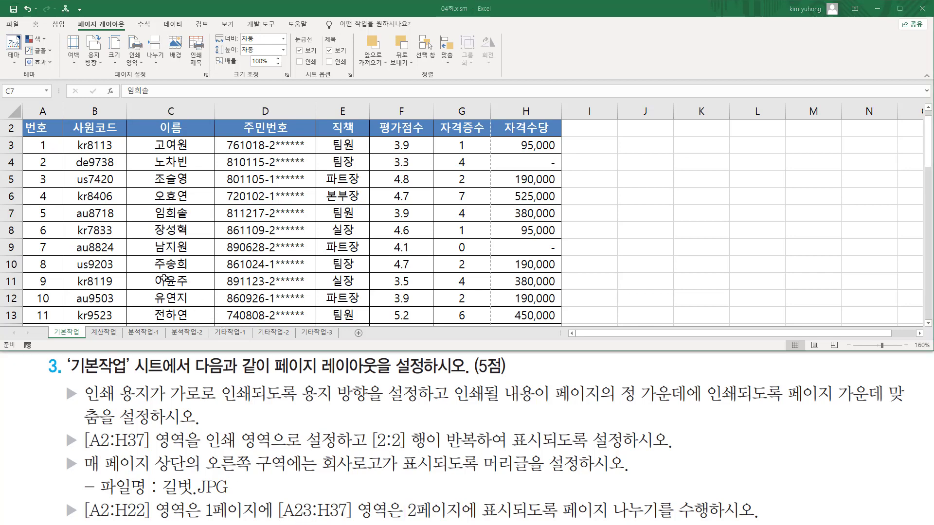
scroll(78, 263, "down", 3)
scroll(78, 263, "down", 2)
left_click(44, 250)
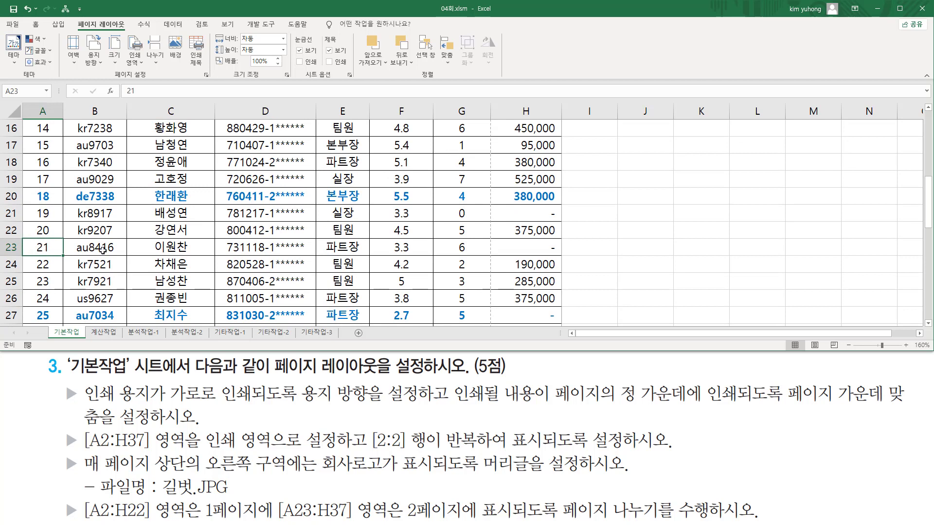
left_click_drag(72, 14, 123, 30)
left_click_drag(108, 67, 153, 80)
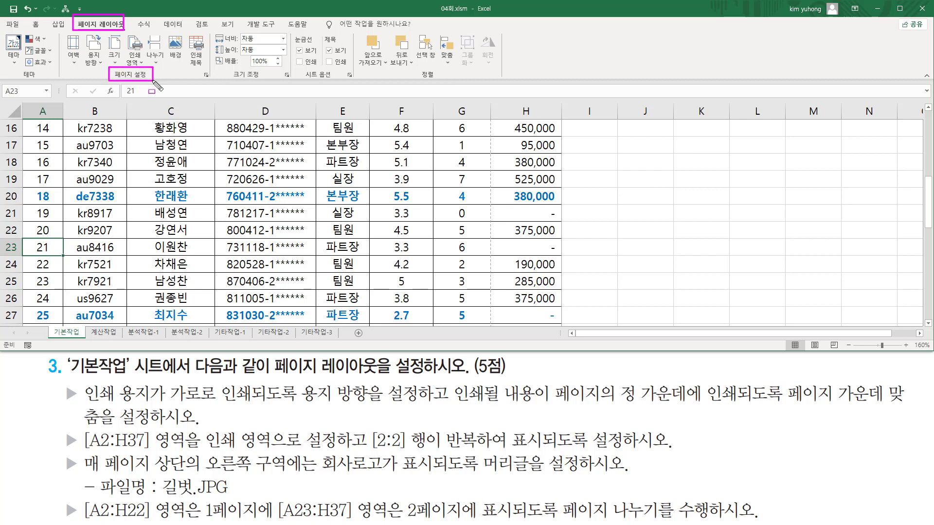
left_click_drag(144, 31, 167, 67)
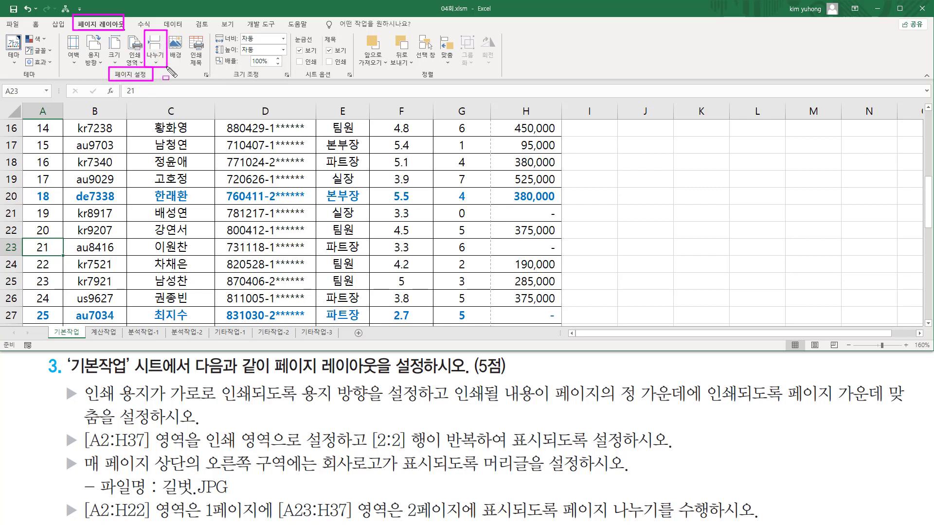
key("Escape")
left_click(157, 63)
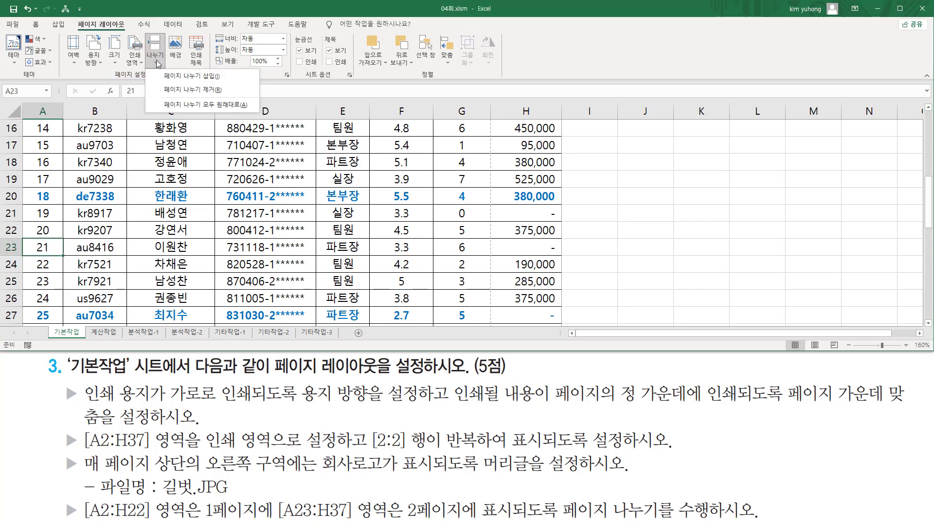
left_click(208, 80)
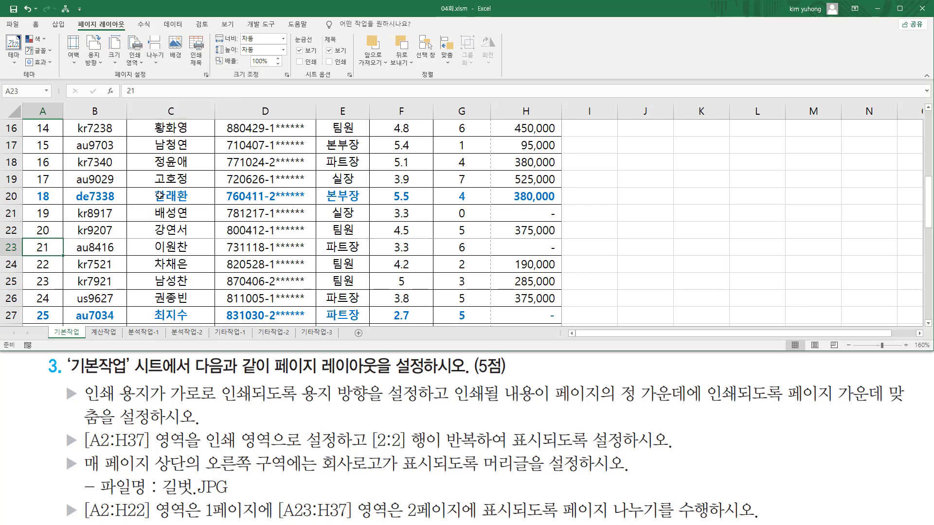
key("ctrl+2")
left_click_drag(28, 238, 55, 257)
mouse_move(73, 14)
left_mouse_down()
mouse_move(125, 27)
mouse_move(167, 66)
left_mouse_up()
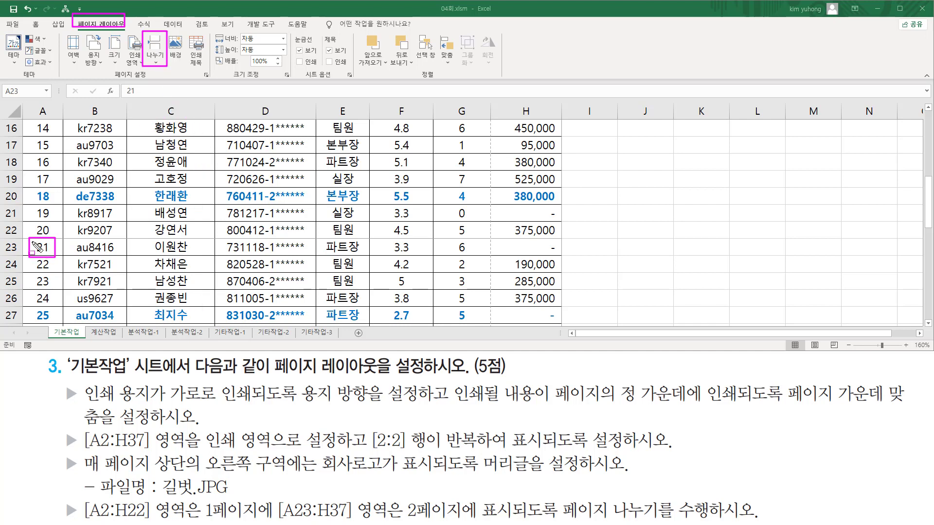
left_click_drag(280, 518, 312, 501)
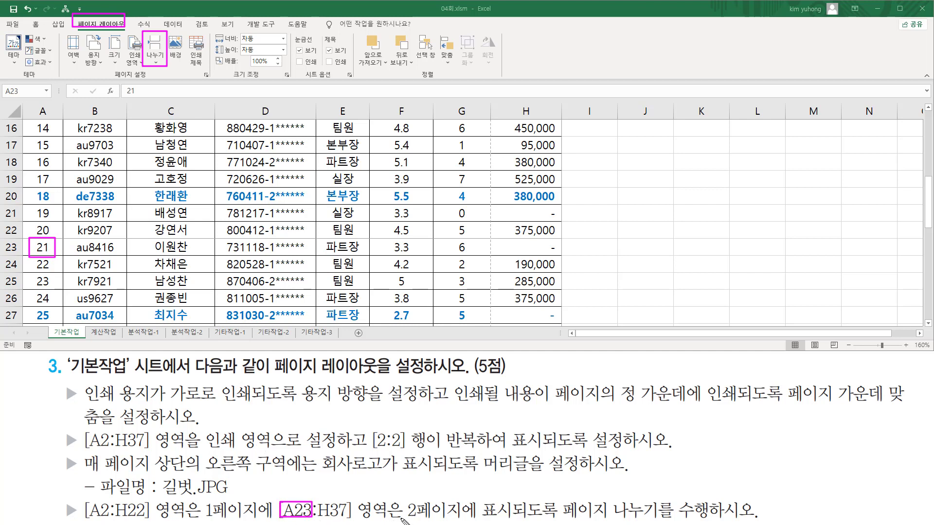
left_click_drag(401, 518, 470, 519)
key("Escape")
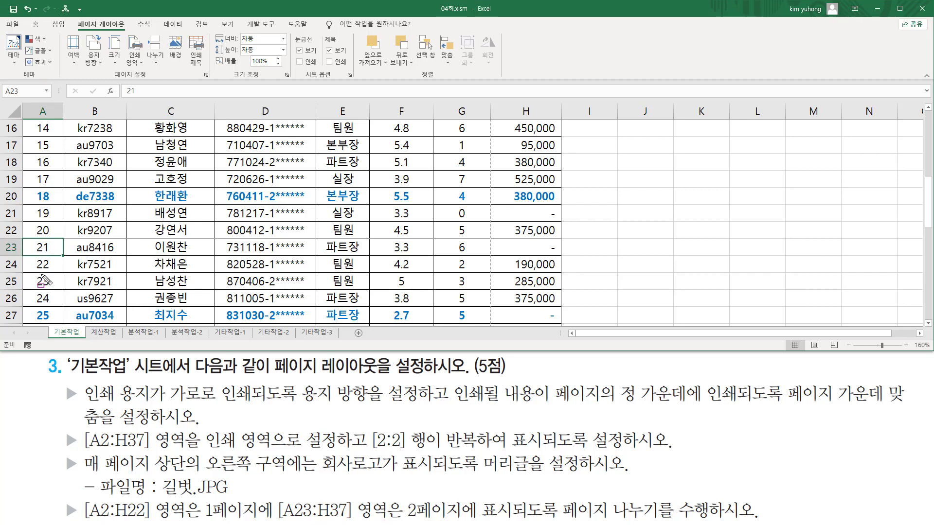
mouse_move(25, 237)
left_mouse_down()
mouse_move(63, 263)
mouse_move(572, 258)
left_mouse_up()
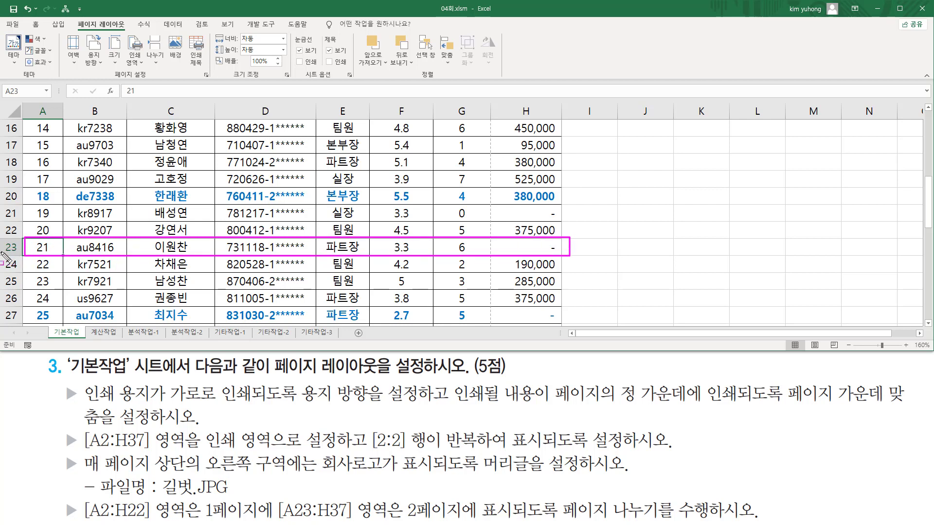
left_click_drag(1, 253, 16, 253)
left_click(407, 509)
mouse_move(408, 507)
left_mouse_down()
mouse_move(460, 522)
mouse_move(466, 503)
left_mouse_up()
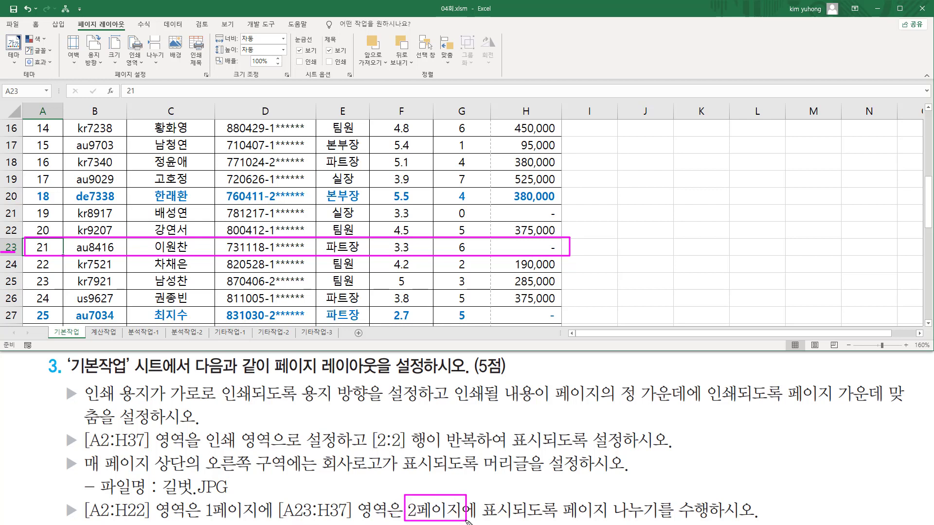
key("Escape")
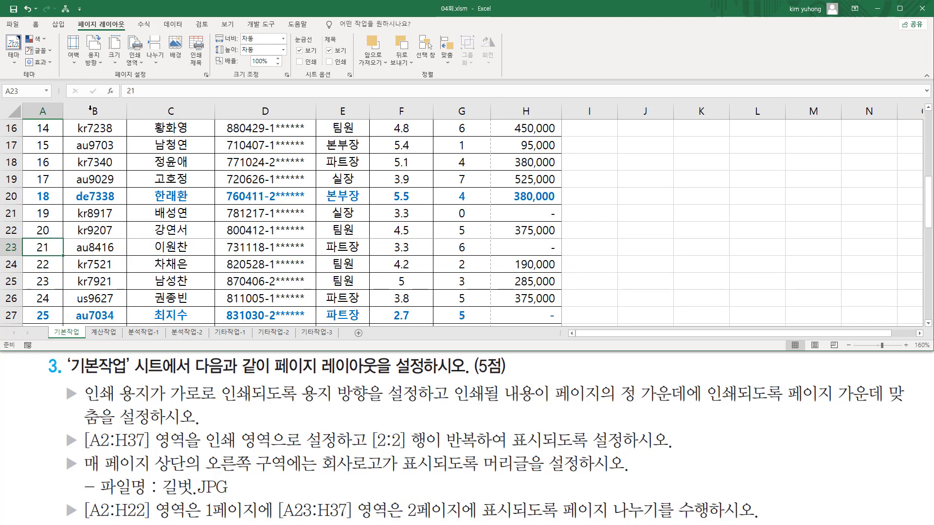
Open the sheet's print preview in a maximized window to check the orientation, centering, header logo and page break.
left_click(13, 27)
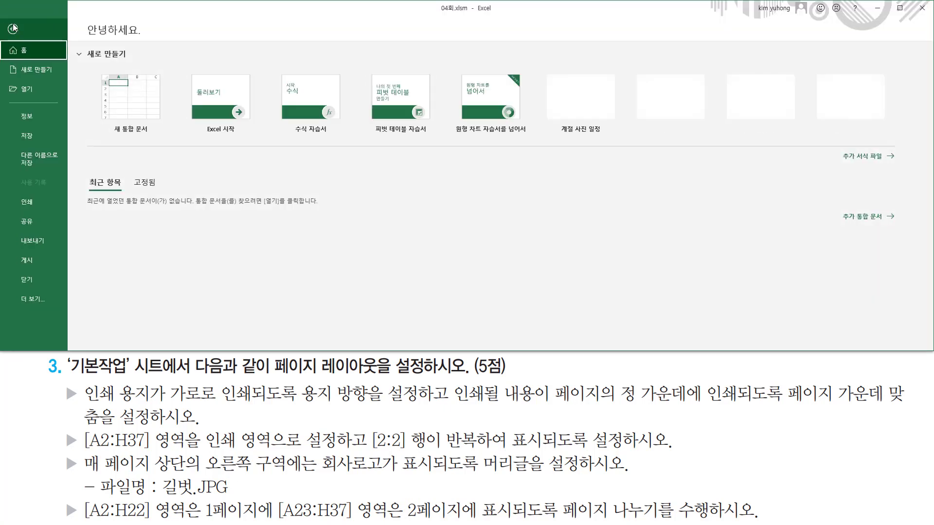
left_click(26, 202)
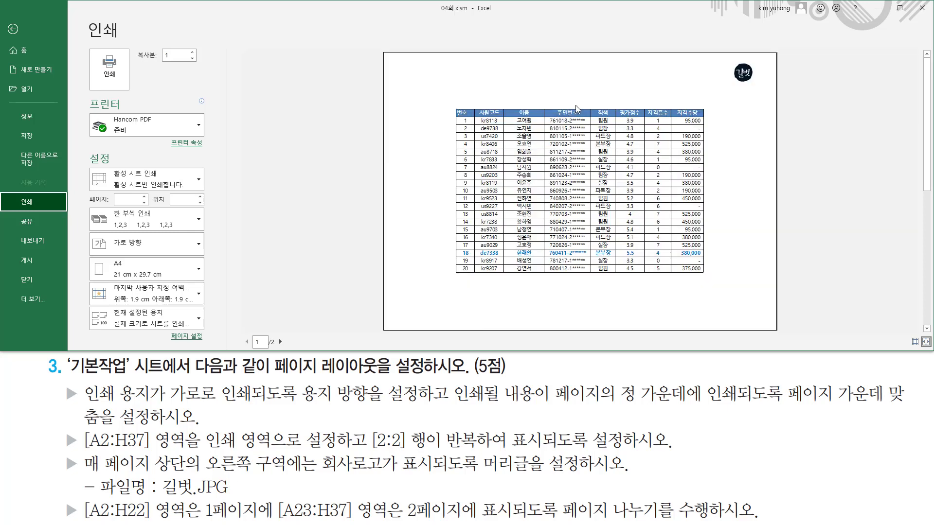
left_click(899, 8)
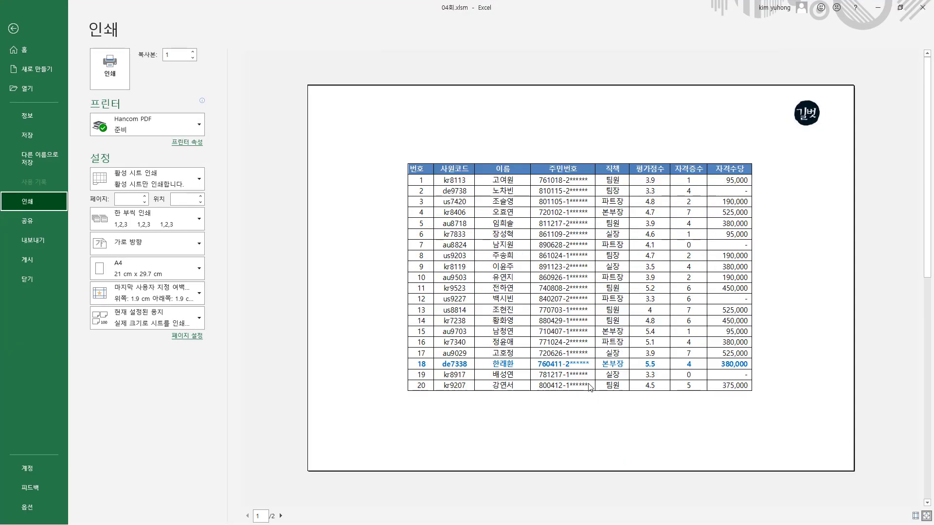
key("ctrl+shift+d")
mouse_move(308, 86)
left_mouse_down()
mouse_move(506, 442)
mouse_move(856, 472)
left_mouse_up()
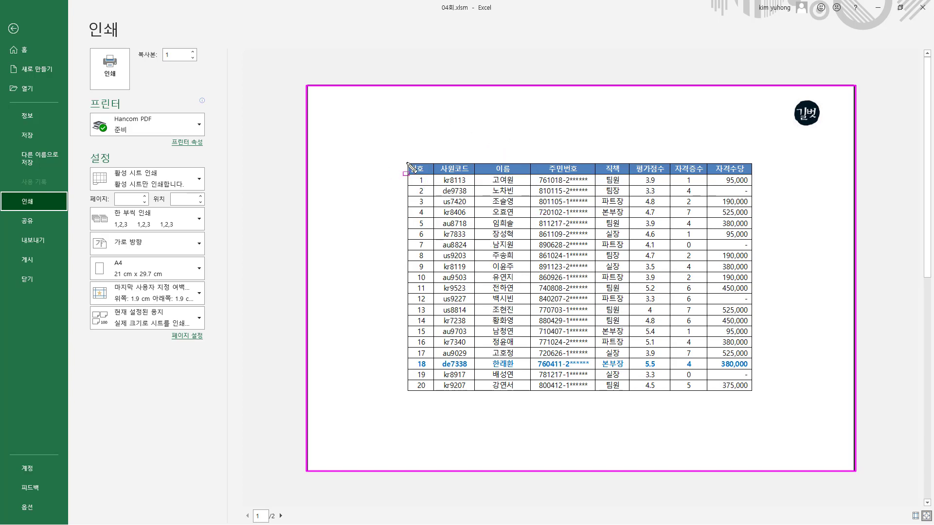
Check the table's centering, the title row and the page count on page 1 of the print preview.
mouse_move(407, 158)
left_mouse_down()
mouse_move(449, 335)
mouse_move(788, 399)
mouse_move(755, 395)
left_mouse_up()
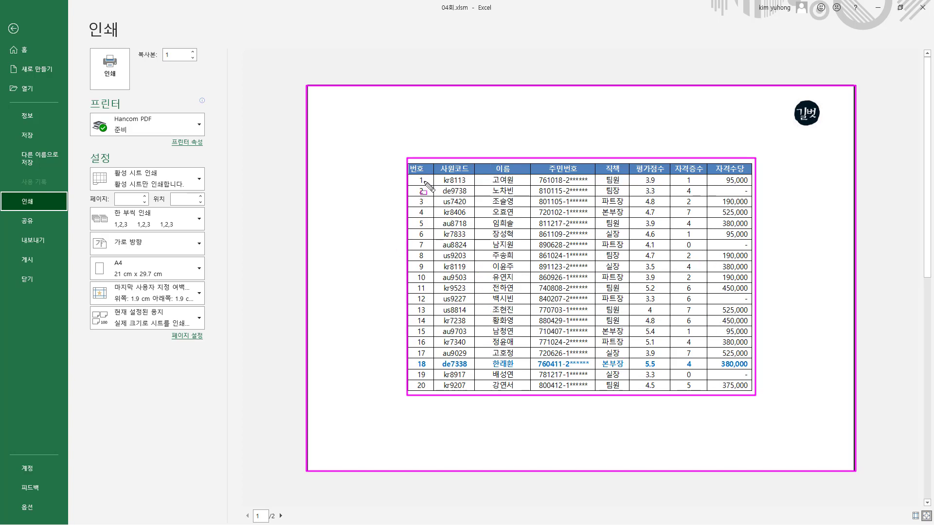
key("Escape")
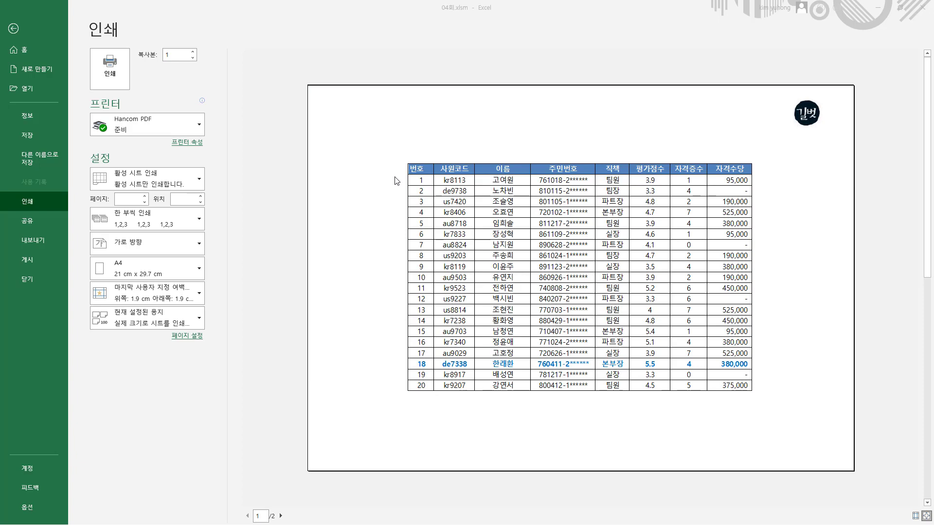
key("ctrl+2")
mouse_move(402, 160)
left_mouse_down()
mouse_move(415, 174)
mouse_move(758, 175)
left_mouse_up()
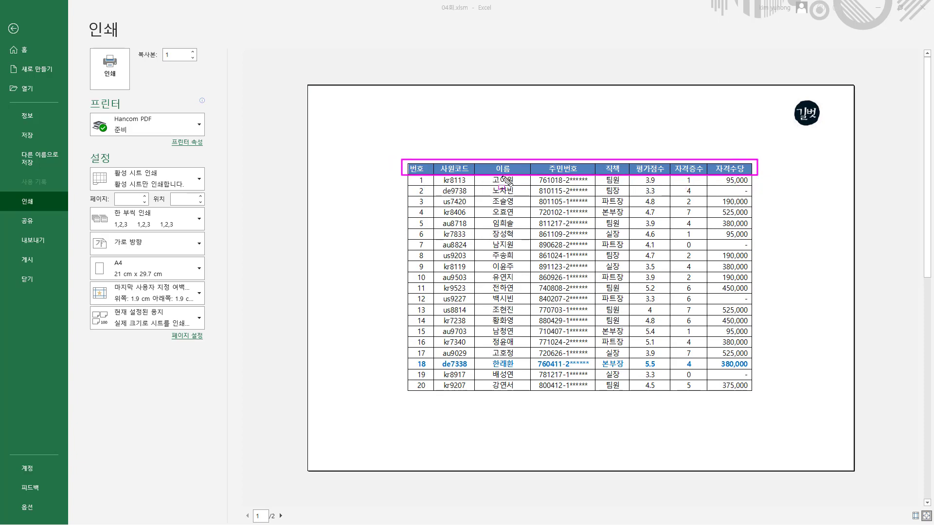
mouse_move(245, 505)
left_mouse_down()
mouse_move(255, 520)
mouse_move(292, 522)
left_mouse_up()
key("Escape")
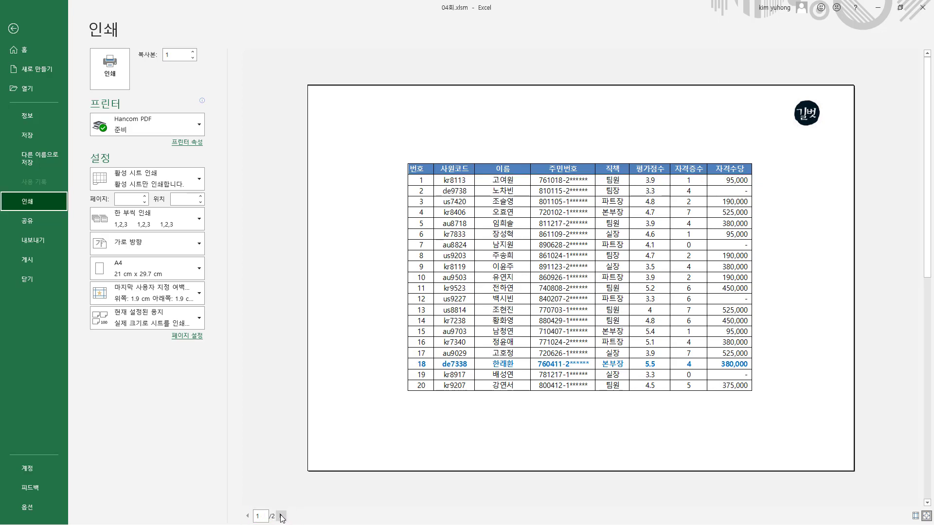
Check page 2 of the print preview for the repeated title row, header logo and first data row, and return to the top of the sheet.
left_click(281, 515)
mouse_move(404, 184)
left_mouse_down()
mouse_move(549, 201)
mouse_move(757, 204)
left_mouse_up()
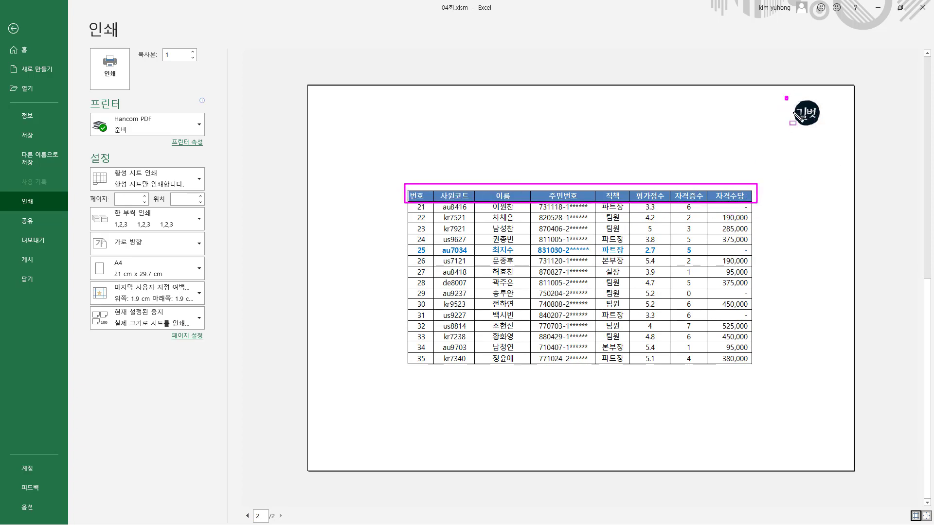
left_click_drag(785, 96, 827, 129)
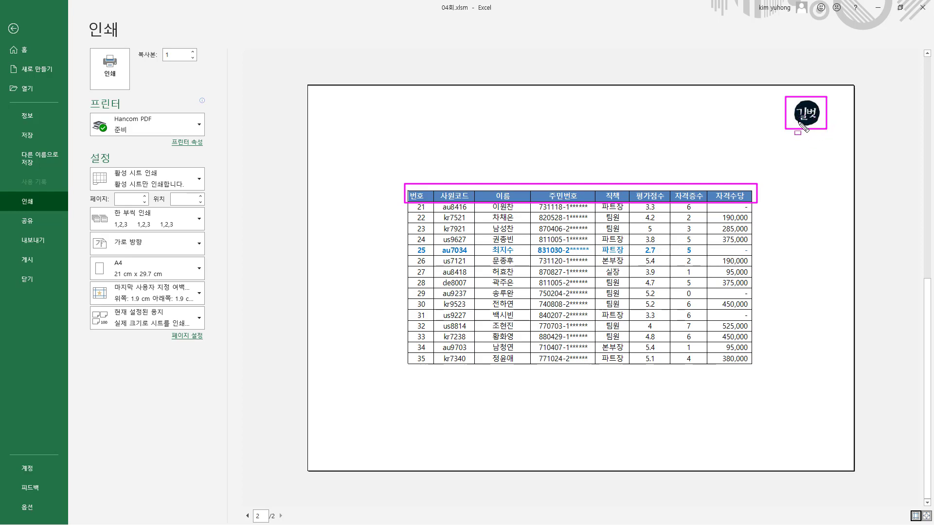
key("Escape")
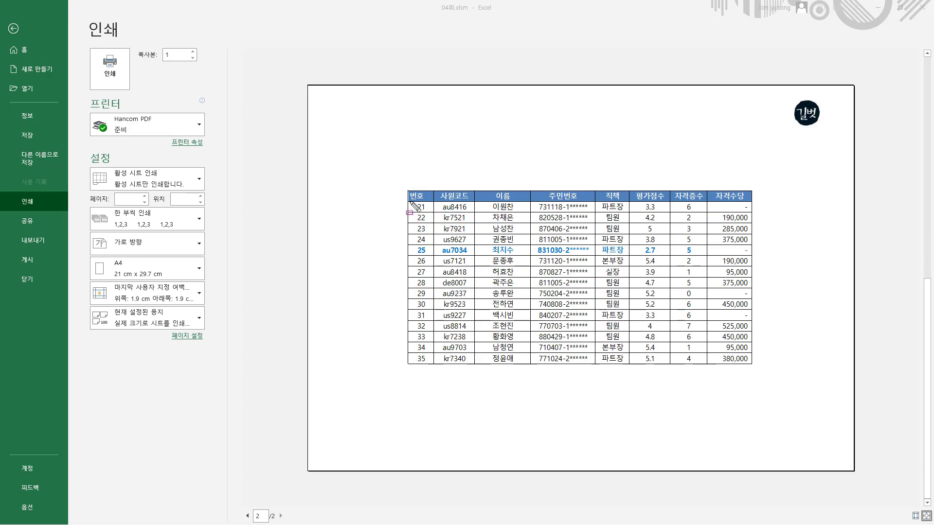
mouse_move(410, 201)
left_mouse_down()
mouse_move(429, 213)
mouse_move(755, 213)
left_mouse_up()
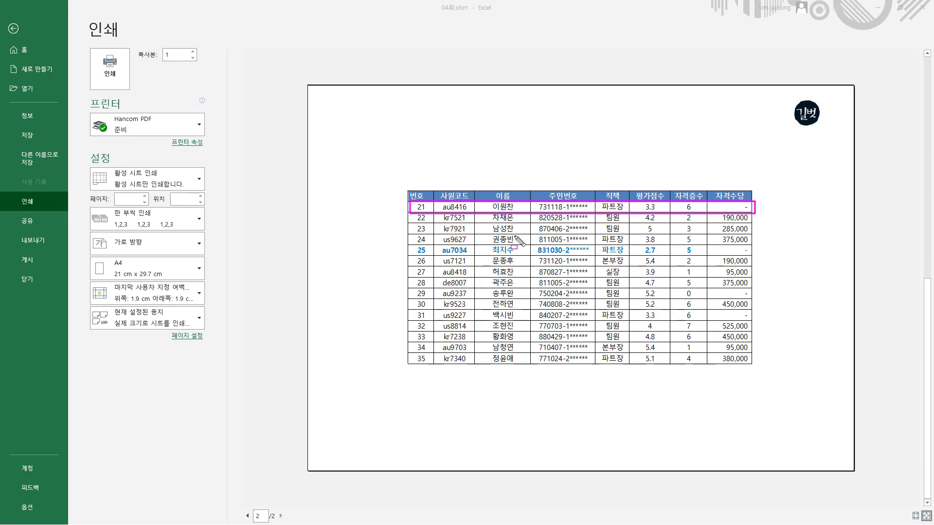
key("Escape")
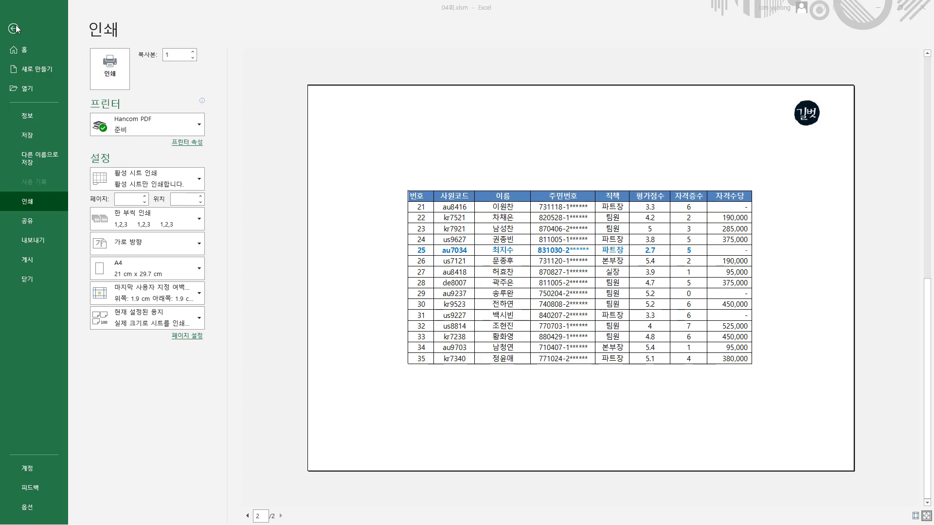
left_click(15, 28)
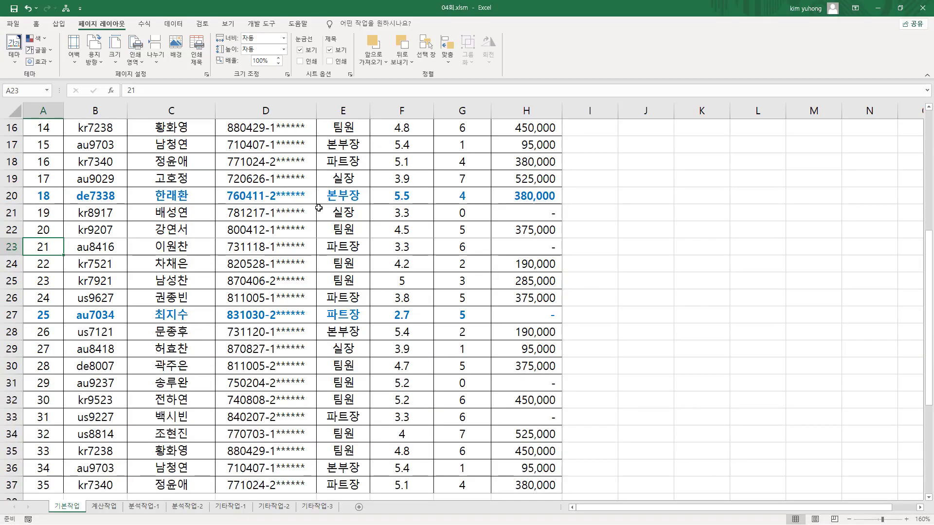
scroll(318, 208, "up", 5)
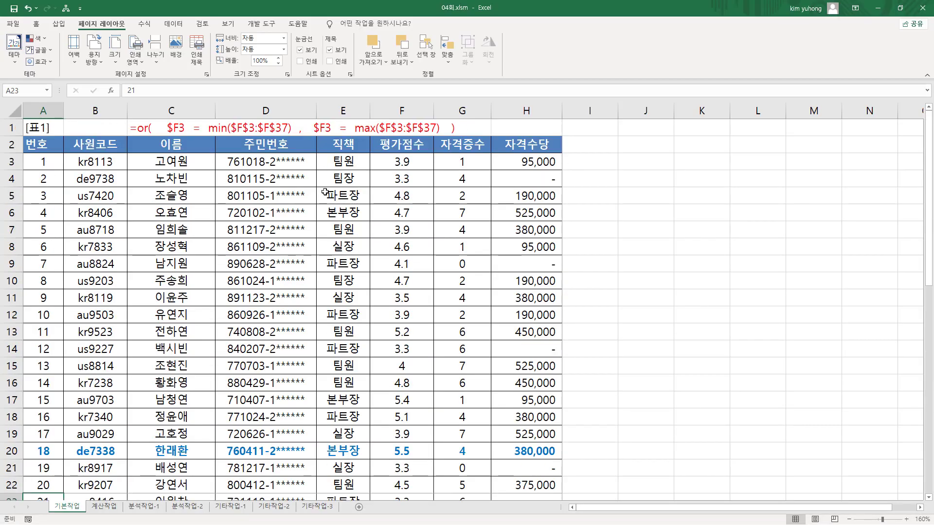